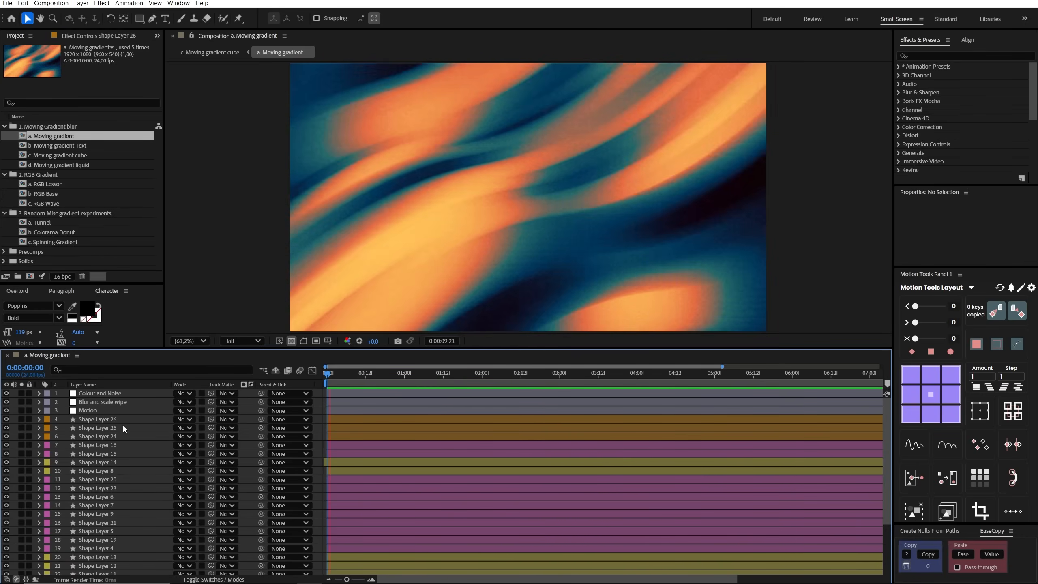
# Solo all shape layers from Shape Layer 26 down to Shape Layer 1, together with Black Solid 3.
pyautogui.click(106, 419)
pyautogui.scroll(-3, 111, 470)
pyautogui.keyDown('shift'); pyautogui.click(111, 558); pyautogui.keyUp('shift')
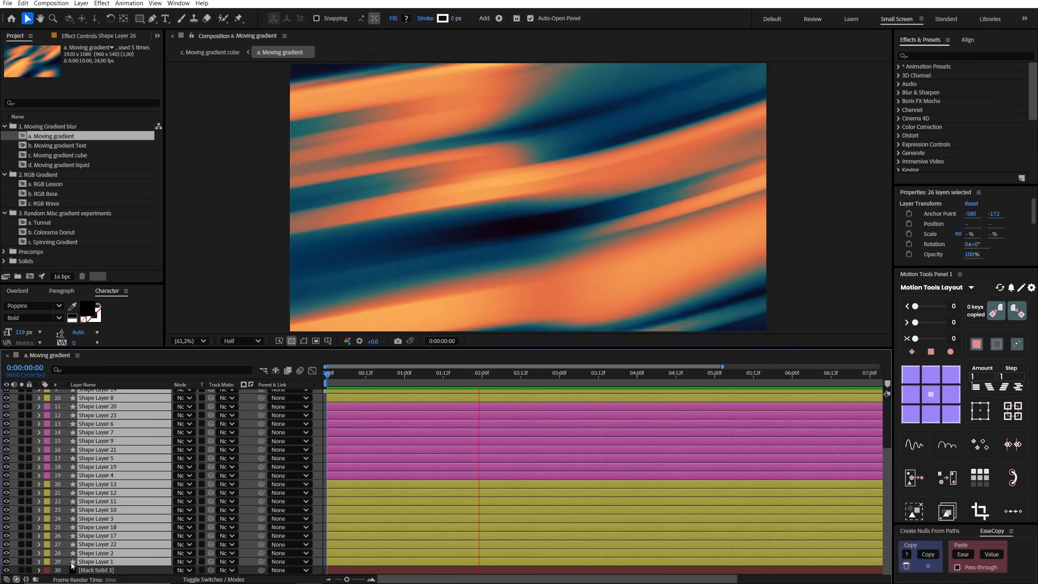
pyautogui.click(22, 563)
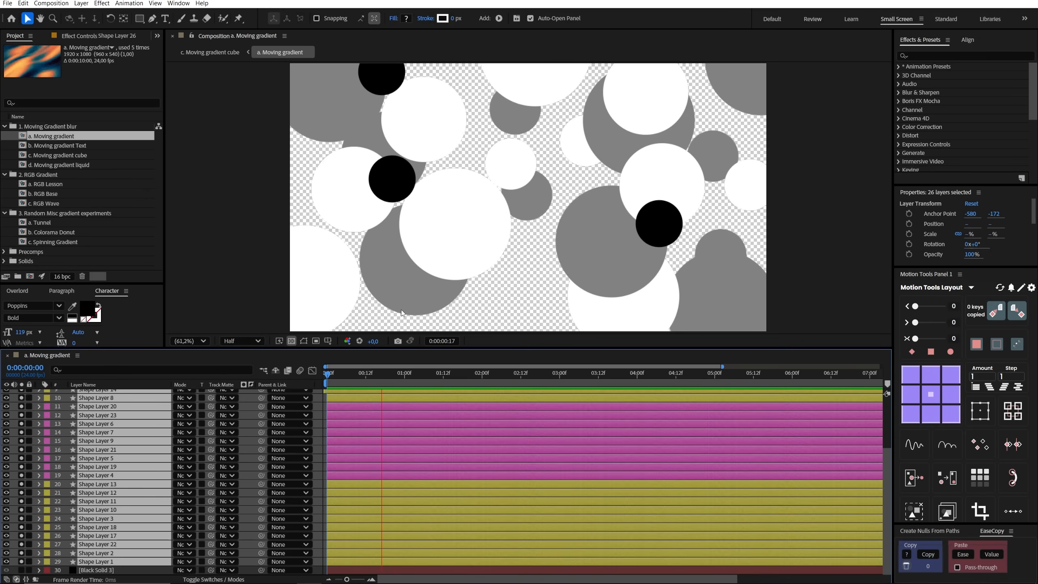
pyautogui.click(21, 570)
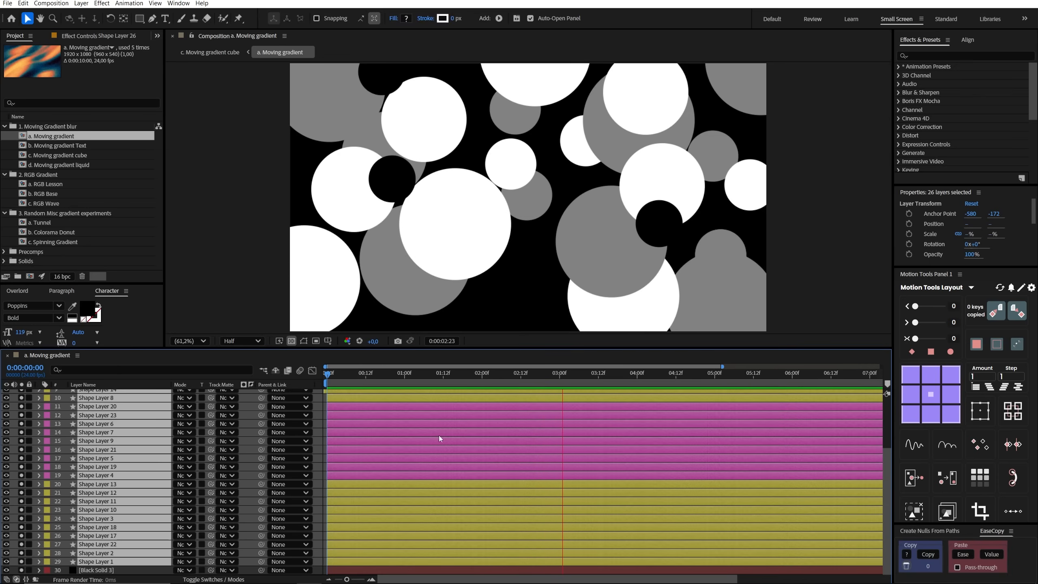
pyautogui.press('space')
# Solo the Blur and scale wipe layer and disable all its effects except the first CC Scale Wipe.
pyautogui.scroll(3, 401, 452)
pyautogui.click(125, 401)
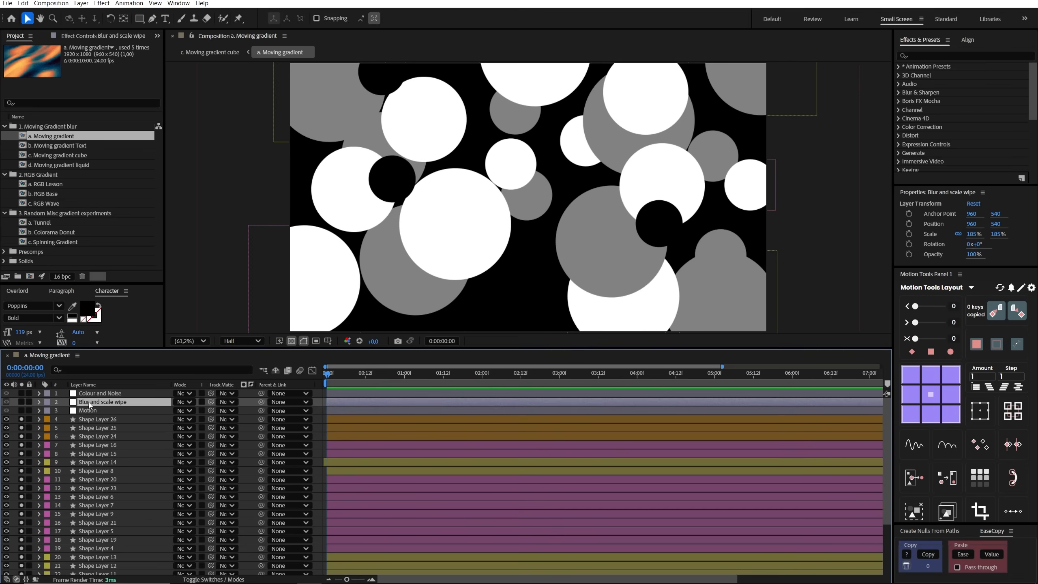
pyautogui.click(21, 402)
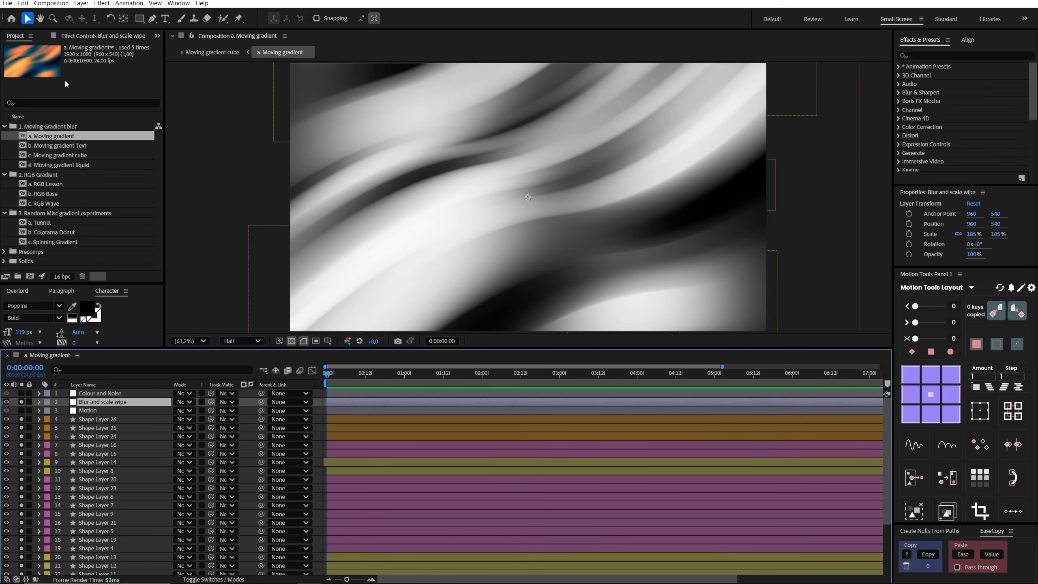
pyautogui.click(88, 36)
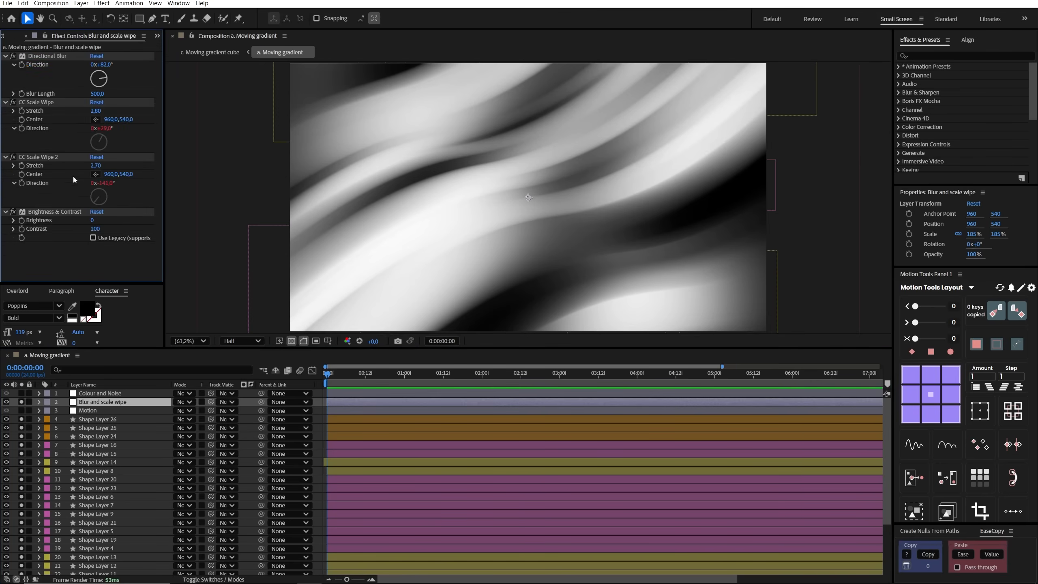
pyautogui.moveTo(13, 55); pyautogui.dragTo(13, 215)
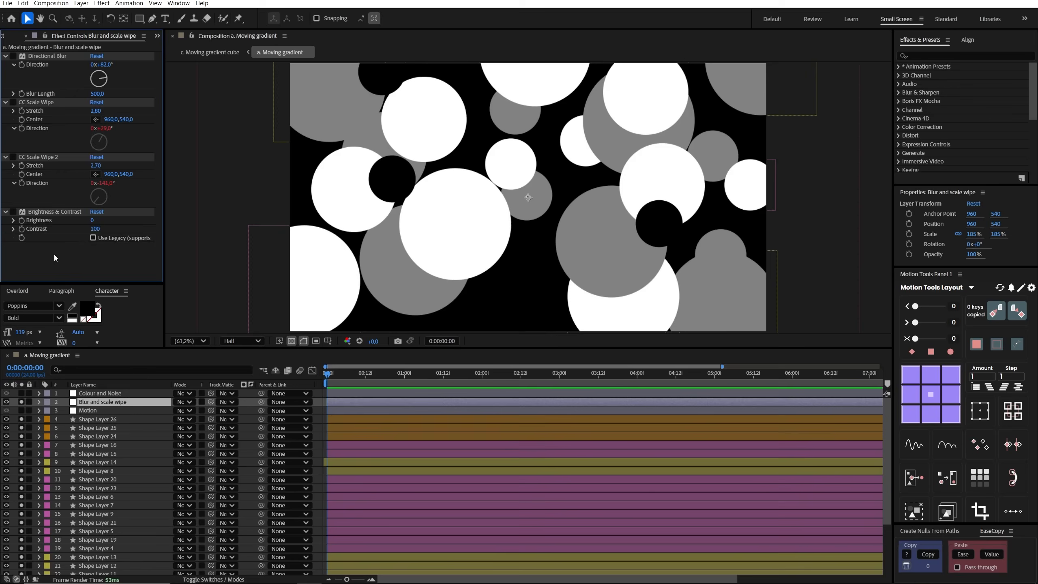
pyautogui.click(13, 101)
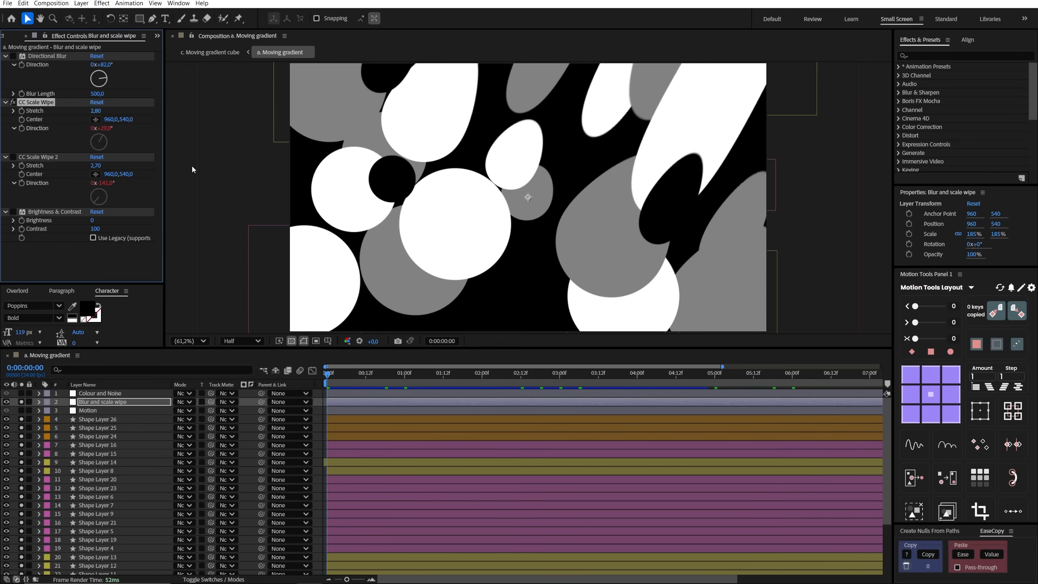
# Try a different center and different stretch and direction values for the first CC Scale Wipe, and undo each change.
pyautogui.moveTo(528, 197)
pyautogui.mouseDown()
pyautogui.moveTo(599, 155)
pyautogui.moveTo(523, 227)
pyautogui.moveTo(575, 167)
pyautogui.moveTo(527, 183)
pyautogui.mouseUp()
pyautogui.hotkey('ctrl', 'z')
pyautogui.moveTo(95, 111); pyautogui.dragTo(108, 128)
pyautogui.hotkey('ctrl', 'z')
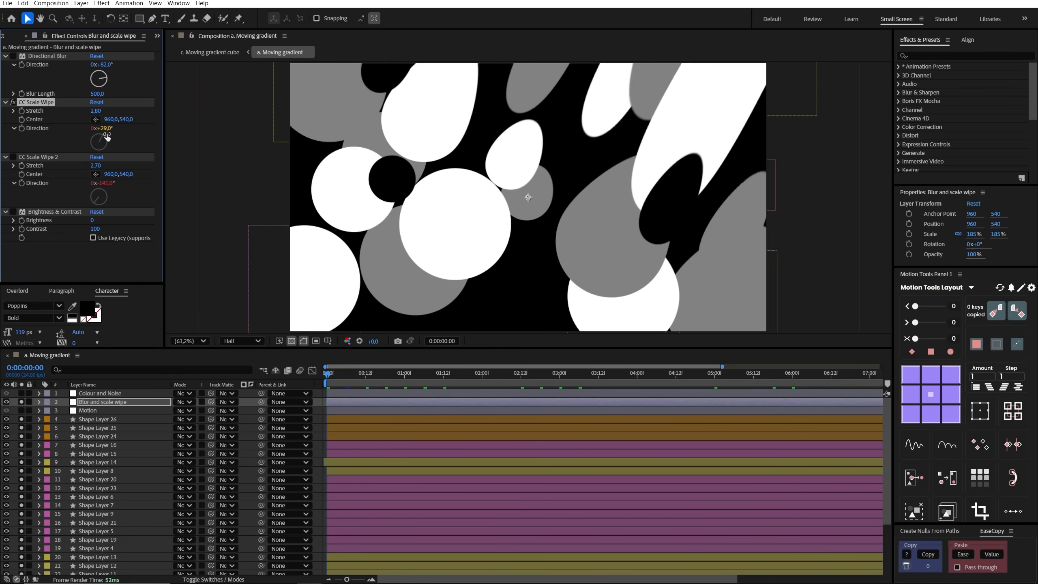
# Reveal the Direction expressions on the Blur and scale wipe layer and scrub through the composition to examine the rotation.
pyautogui.click(102, 402)
pyautogui.press('e')
pyautogui.press('e')
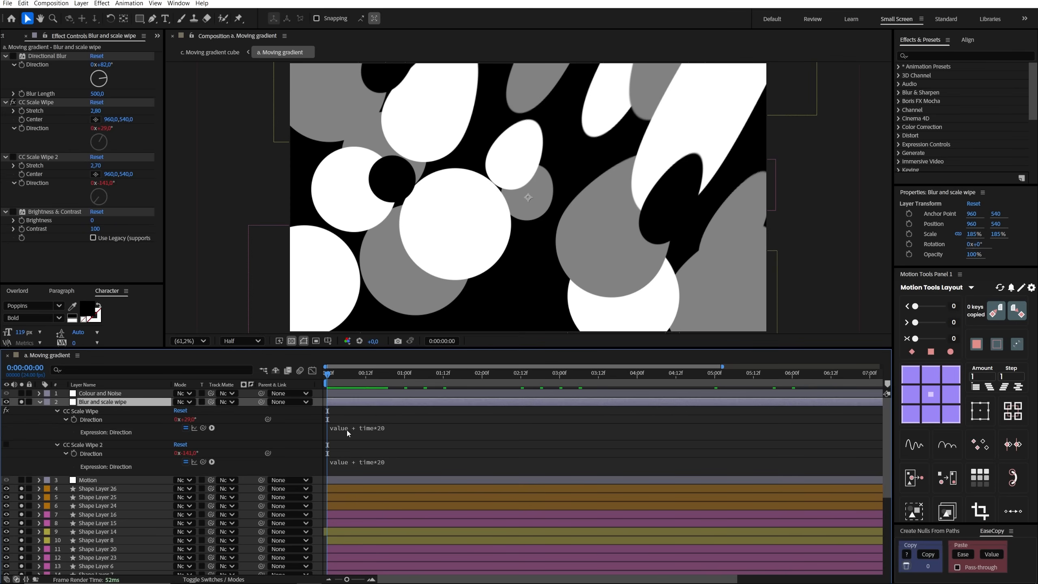
pyautogui.moveTo(329, 377); pyautogui.dragTo(660, 398)
pyautogui.press('Home')
# Disable the Direction expressions of both CC Scale Wipes and enable the CC Scale Wipe 2 effect.
pyautogui.click(186, 429)
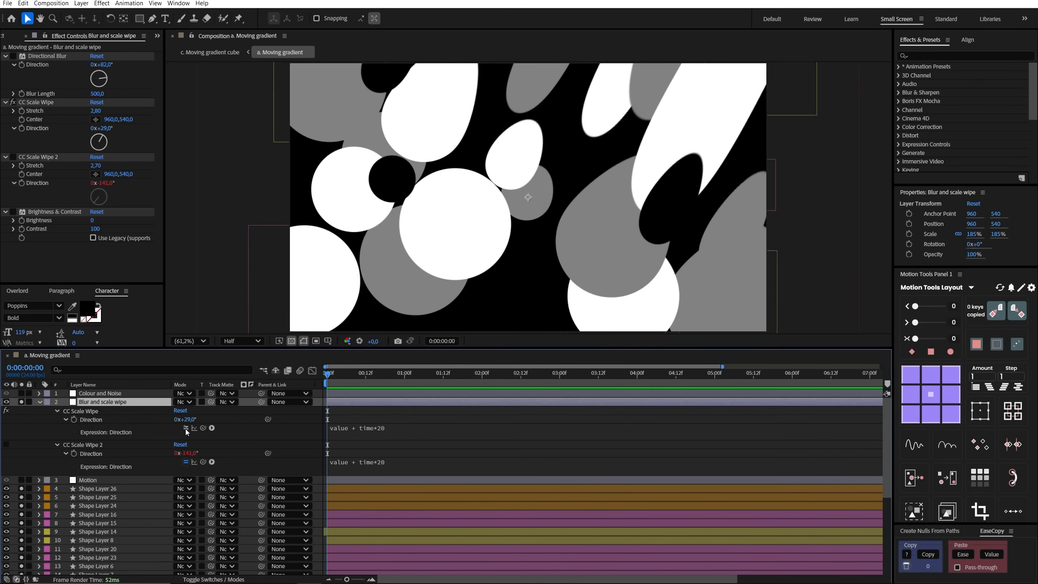
pyautogui.click(186, 462)
pyautogui.click(38, 156)
pyautogui.click(13, 156)
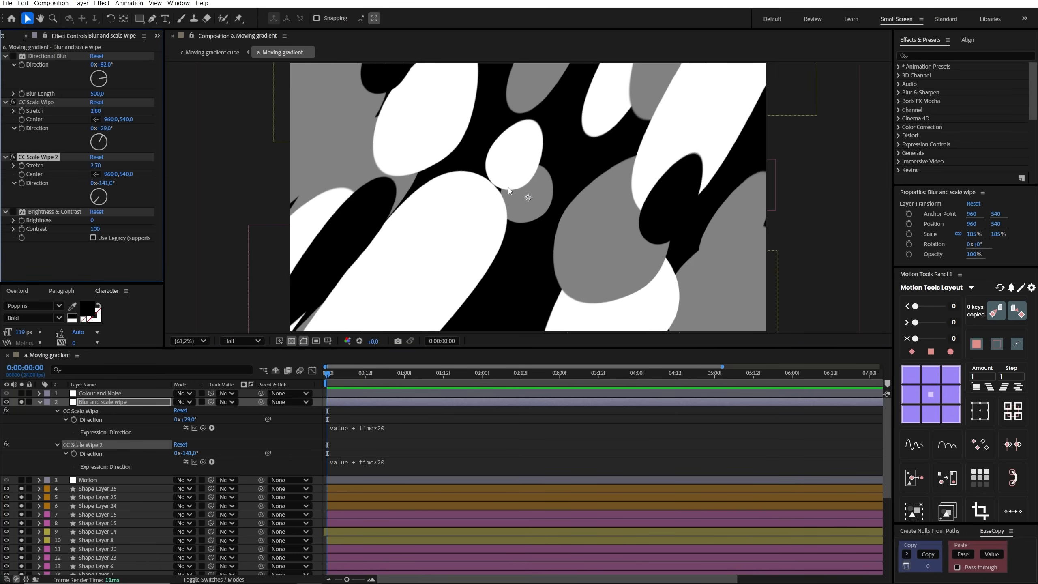
pyautogui.moveTo(332, 376); pyautogui.dragTo(313, 370)
# Enable the Directional Blur and Brightness & Contrast effects, testing a blur length of 0 before restoring it to 500.
pyautogui.click(13, 56)
pyautogui.moveTo(104, 67); pyautogui.dragTo(105, 63)
pyautogui.click(100, 95)
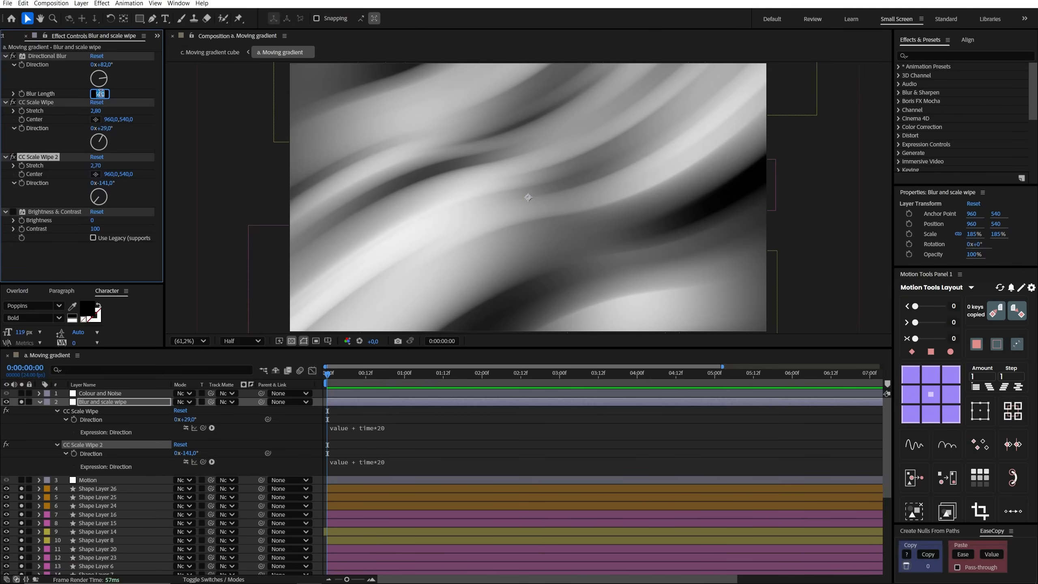
pyautogui.write('0')
pyautogui.press('Return')
pyautogui.click(96, 94)
pyautogui.write('500')
pyautogui.press('Return')
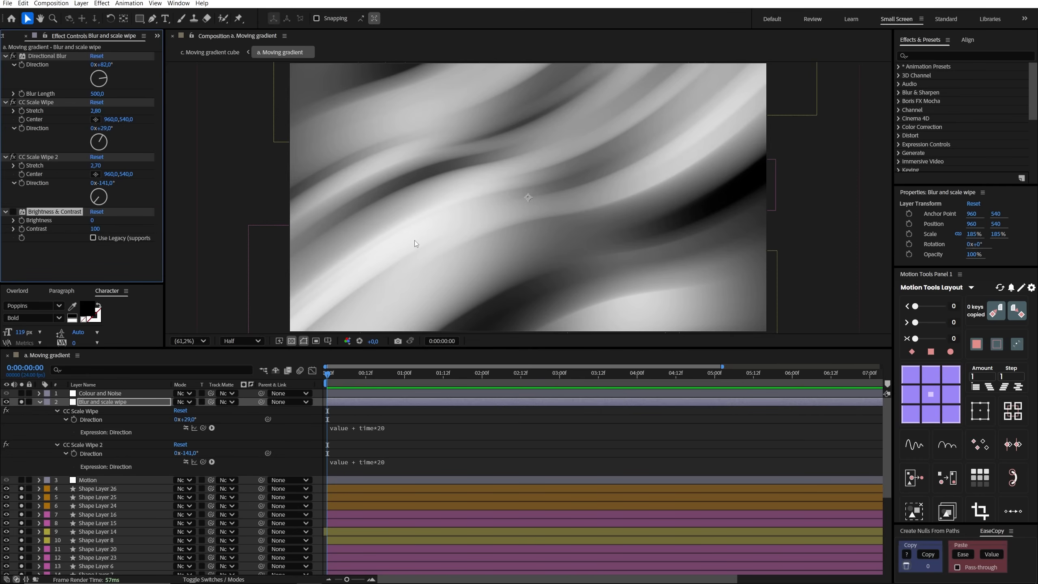
pyautogui.click(13, 212)
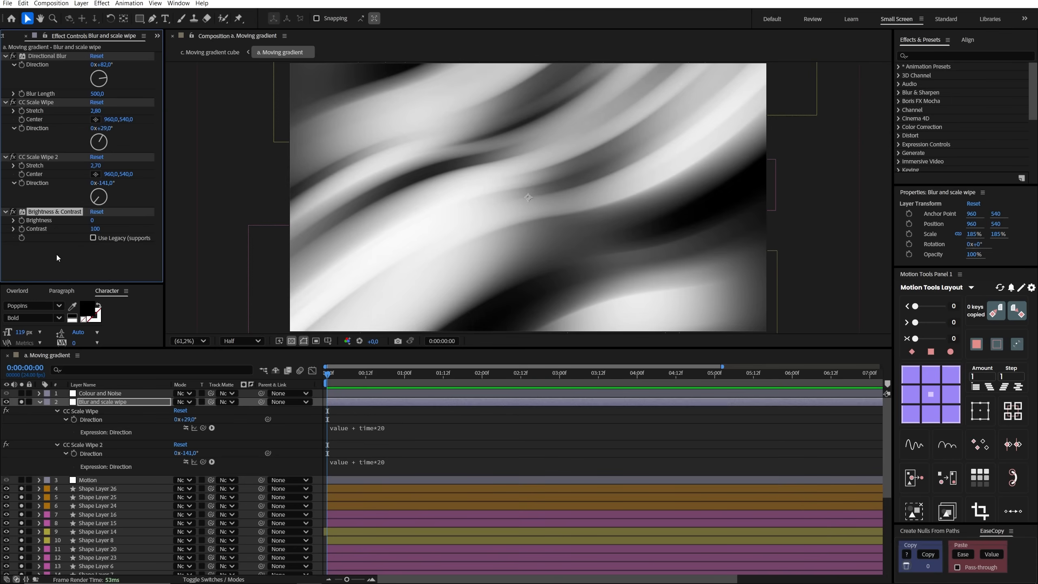
# Solo the Motion layer and reveal its Motion Tile's Tile Center expression, enlarging the expression field to show every line.
pyautogui.click(92, 480)
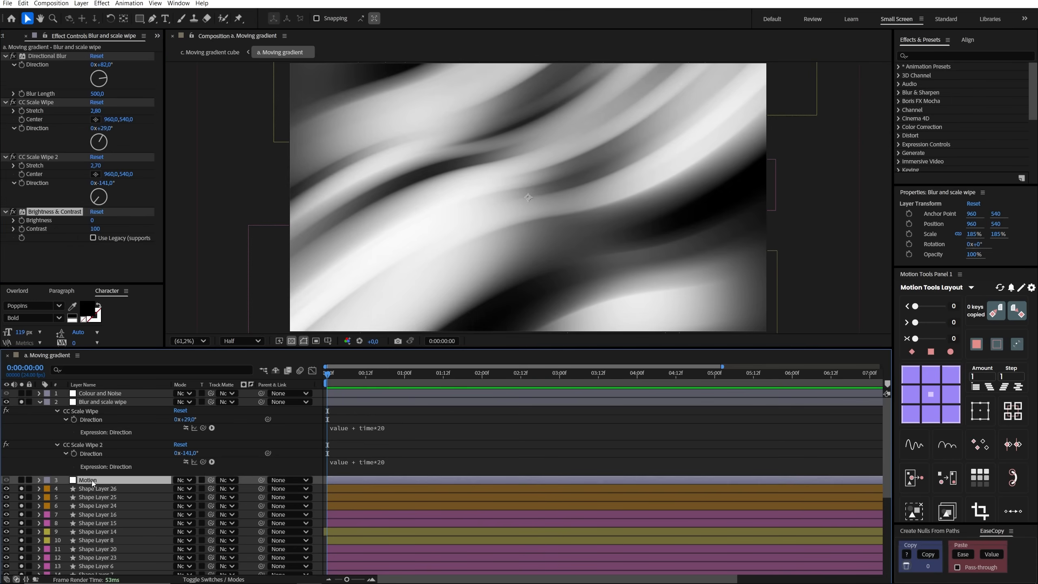
pyautogui.click(21, 480)
pyautogui.click(93, 220)
pyautogui.click(48, 56)
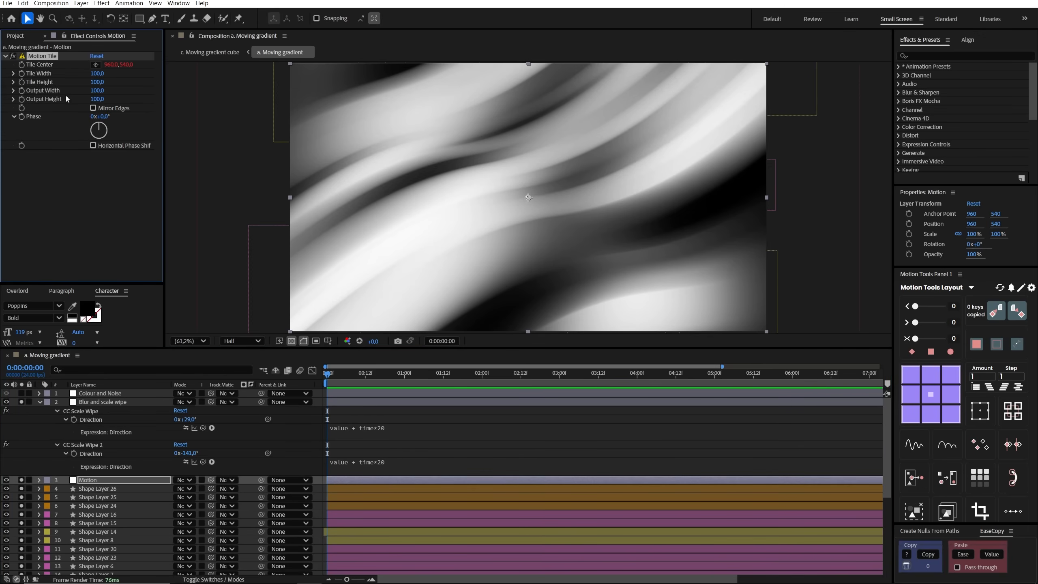
pyautogui.click(368, 479)
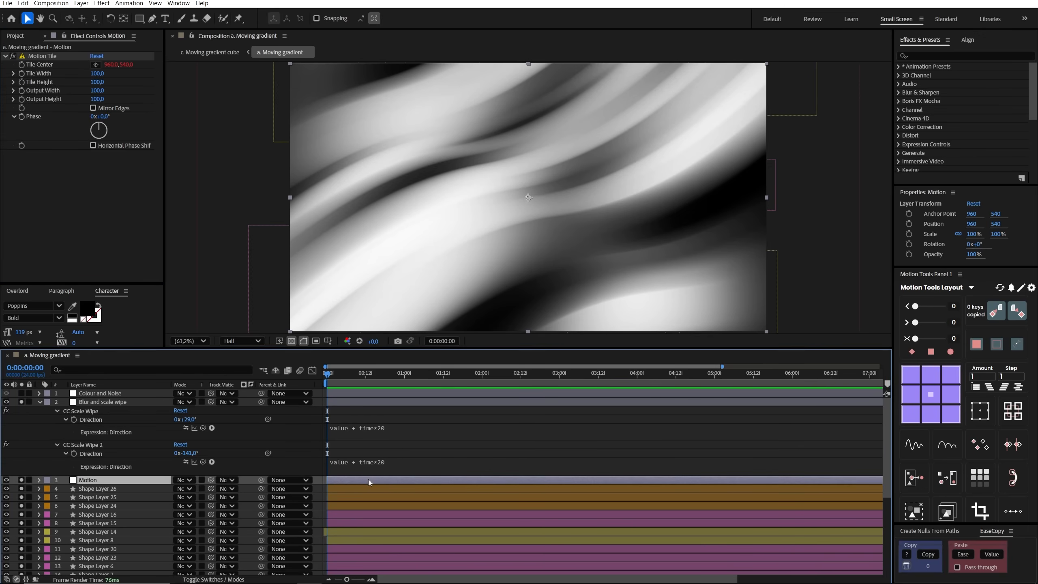
pyautogui.press('e')
pyautogui.press('e')
pyautogui.moveTo(402, 510); pyautogui.dragTo(408, 558)
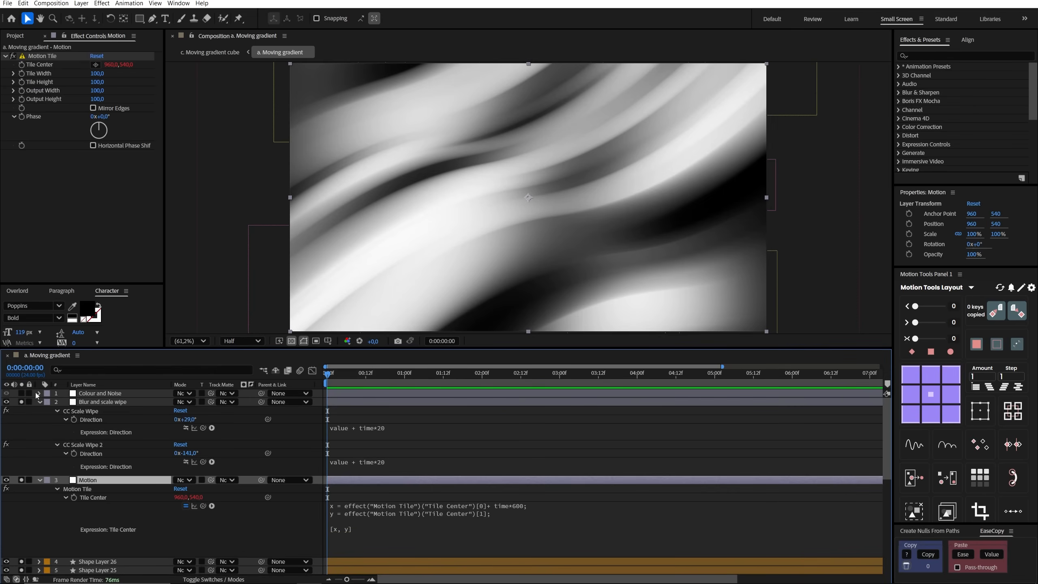
# Unsolo the Blur and scale wipe layer and preview the Motion Tile animation on the bare circles.
pyautogui.click(22, 402)
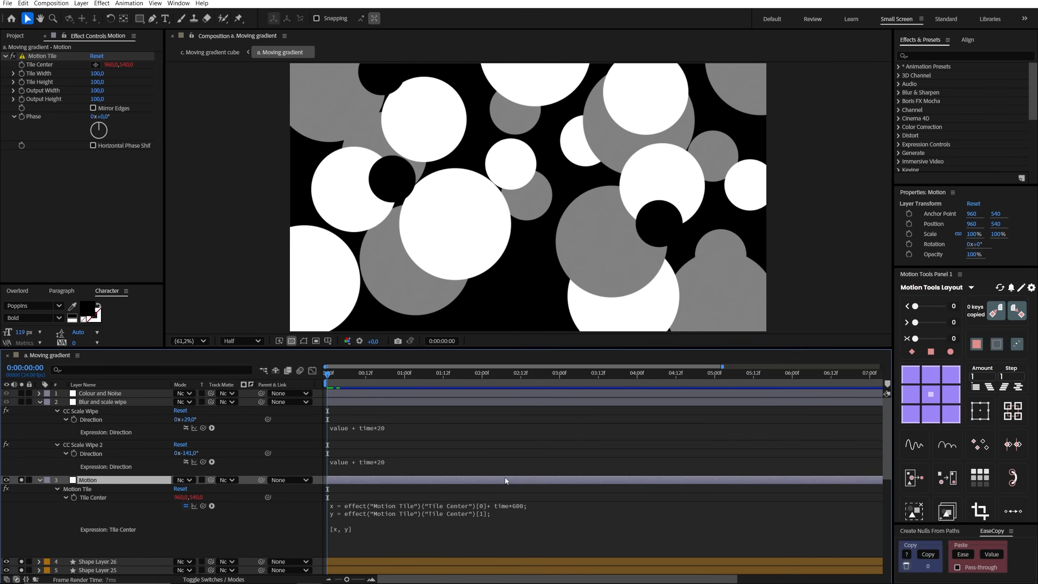
pyautogui.press('space')
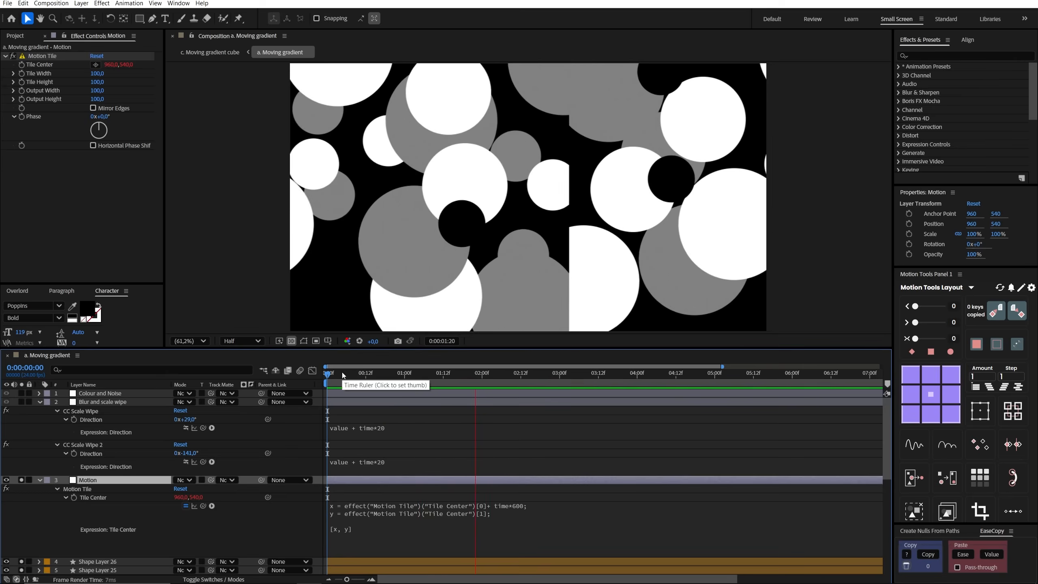
pyautogui.press('space')
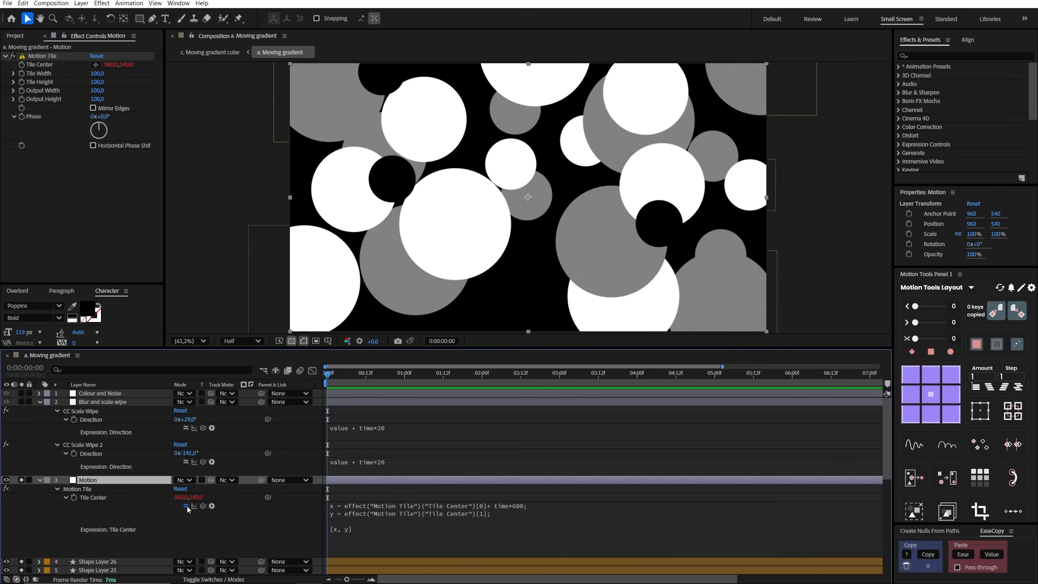
# Try shifting the Tile Center with its expression disabled, undo the shift, and re-enable the expression for a preview.
pyautogui.click(187, 507)
pyautogui.moveTo(128, 64); pyautogui.dragTo(170, 100)
pyautogui.hotkey('ctrl', 'z')
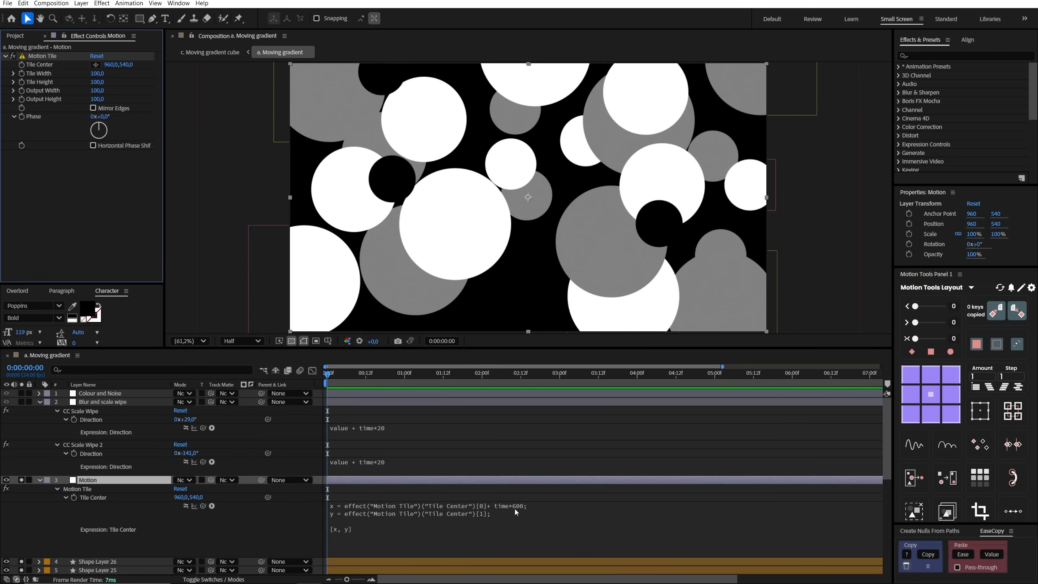
pyautogui.click(186, 506)
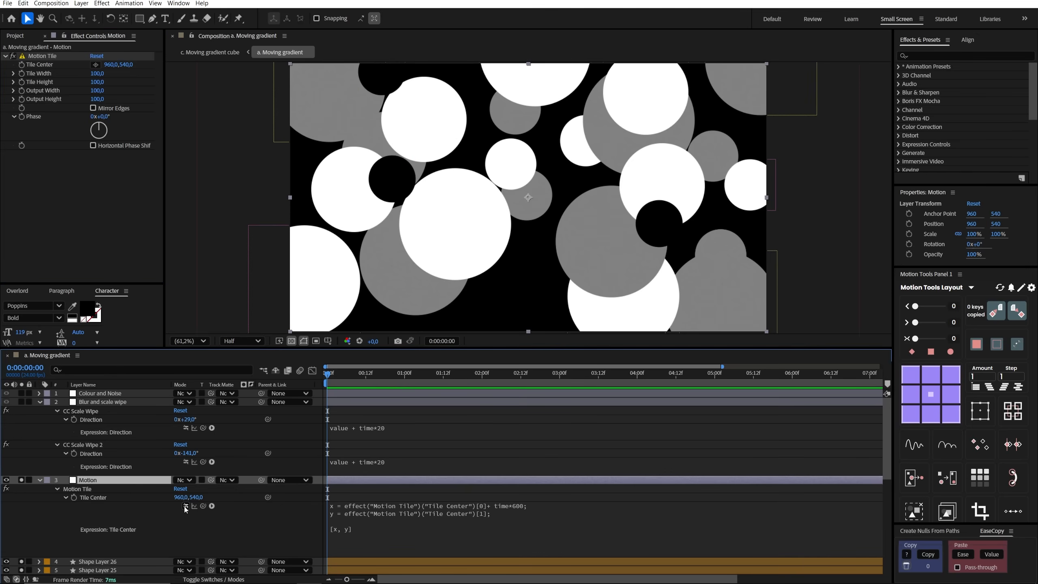
pyautogui.moveTo(328, 373); pyautogui.dragTo(379, 379)
pyautogui.press('space')
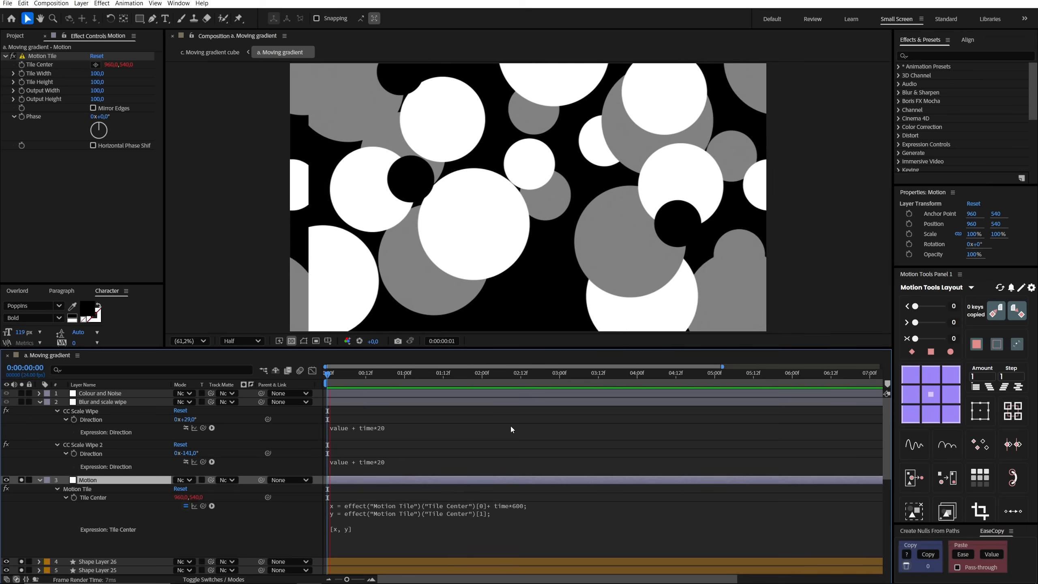
pyautogui.press('space')
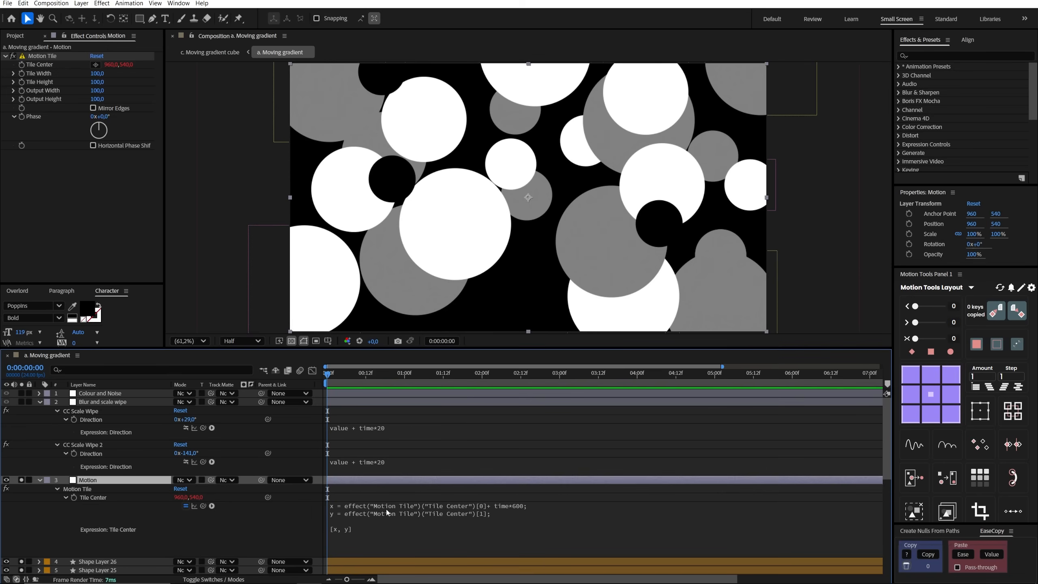
# Try inserting a pick-whipped Tile Center reference on a new line below the expression, and delete it again.
pyautogui.click(392, 509)
pyautogui.click(383, 528)
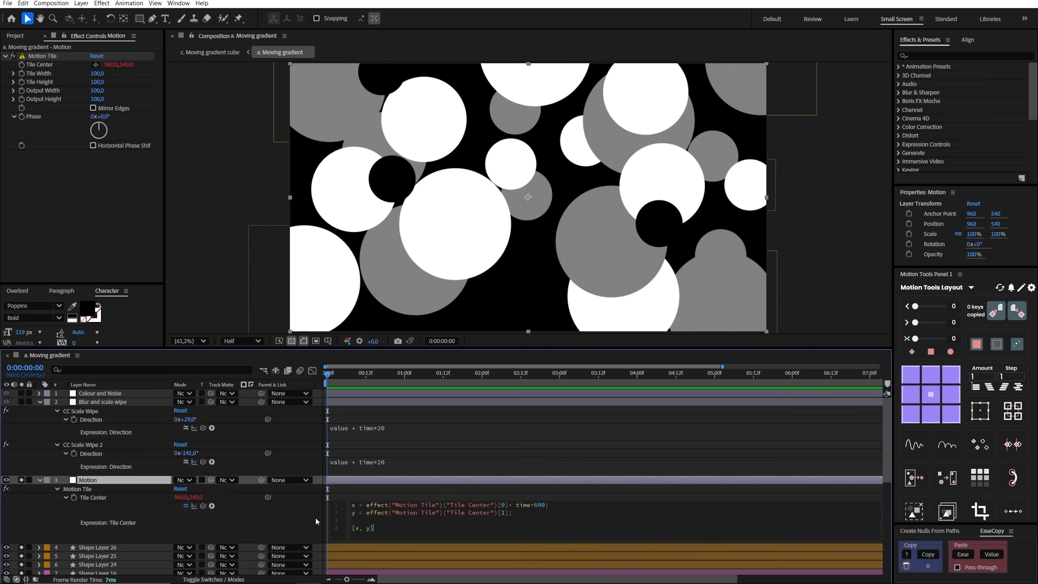
pyautogui.press('Return')
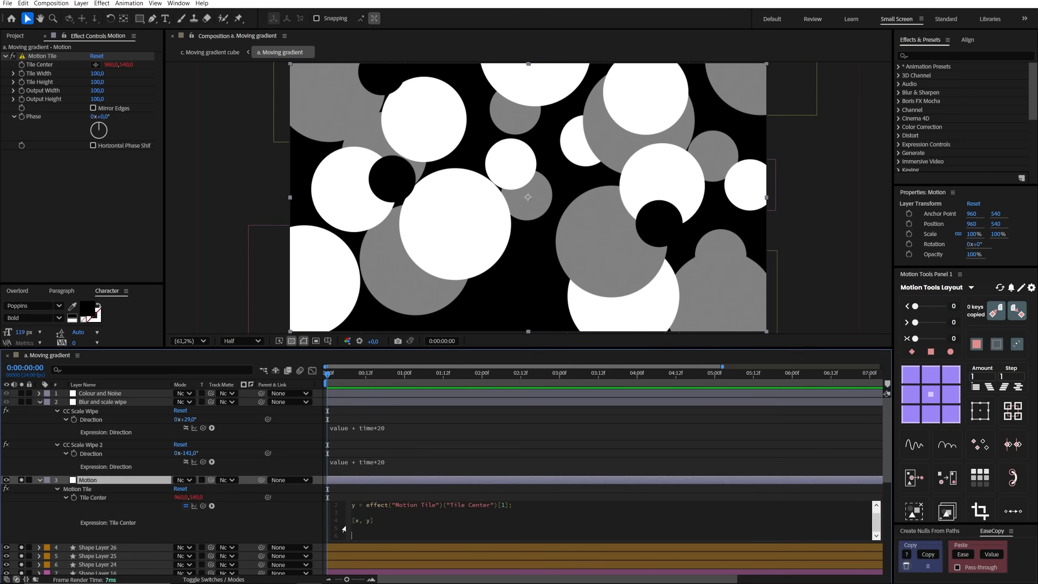
pyautogui.moveTo(203, 506); pyautogui.dragTo(180, 498)
pyautogui.moveTo(499, 543); pyautogui.dragTo(323, 542)
pyautogui.press('BackSpace')
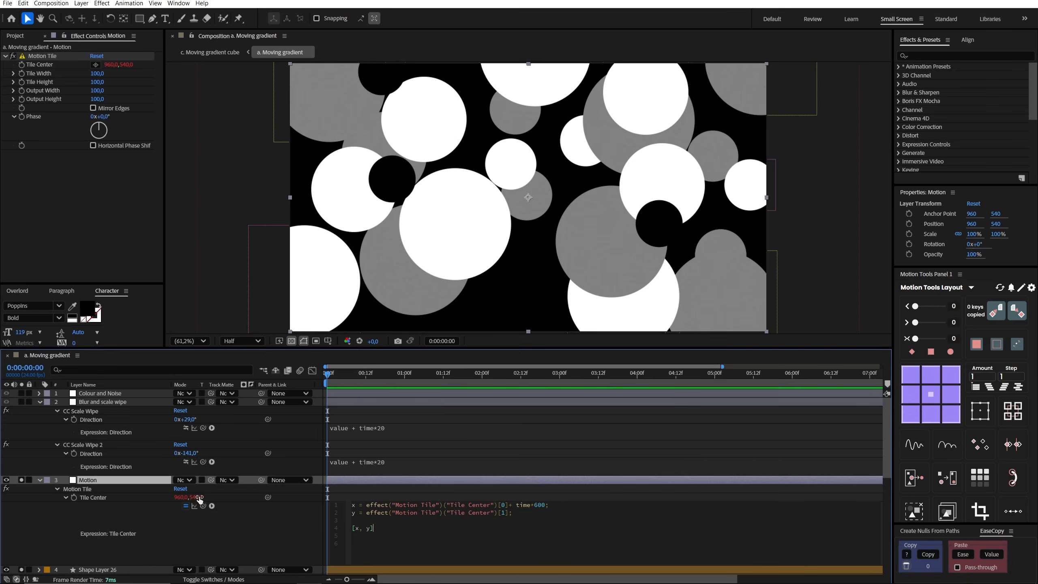
# Relink the expression's x and y lines to Tile Center [0] and [1] with the pick whip, keeping + time*600 on x.
pyautogui.doubleClick(354, 506)
pyautogui.doubleClick(354, 514)
pyautogui.moveTo(507, 505); pyautogui.dragTo(368, 504)
pyautogui.moveTo(204, 506); pyautogui.dragTo(182, 497)
pyautogui.moveTo(510, 514); pyautogui.dragTo(366, 514)
pyautogui.moveTo(203, 505); pyautogui.dragTo(198, 498)
pyautogui.click(510, 505)
pyautogui.click(309, 381)
# Preview the horizontal tile movement and collapse the Motion layer's properties.
pyautogui.press('space')
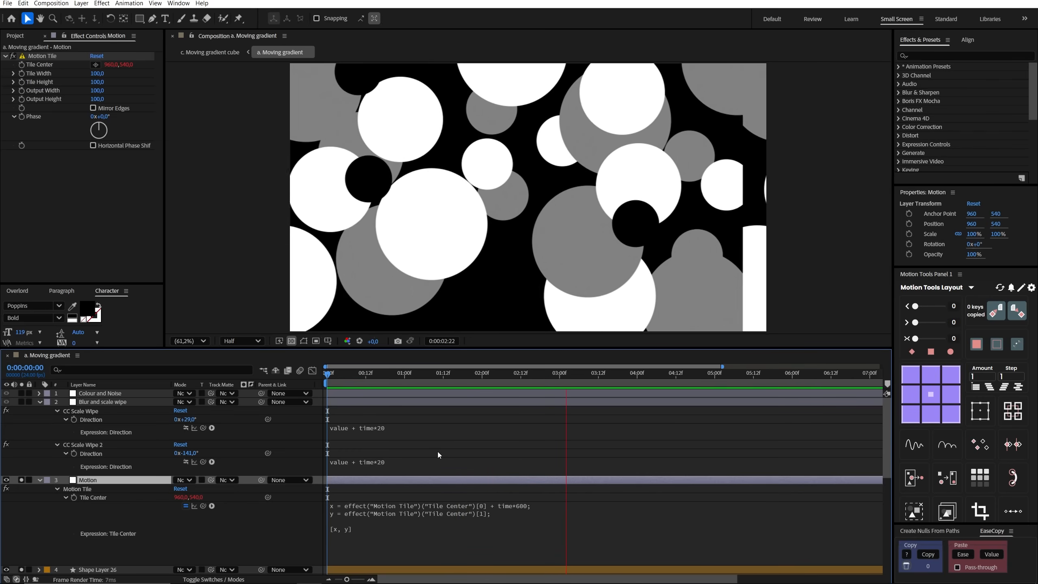
pyautogui.press('space')
pyautogui.press('u')
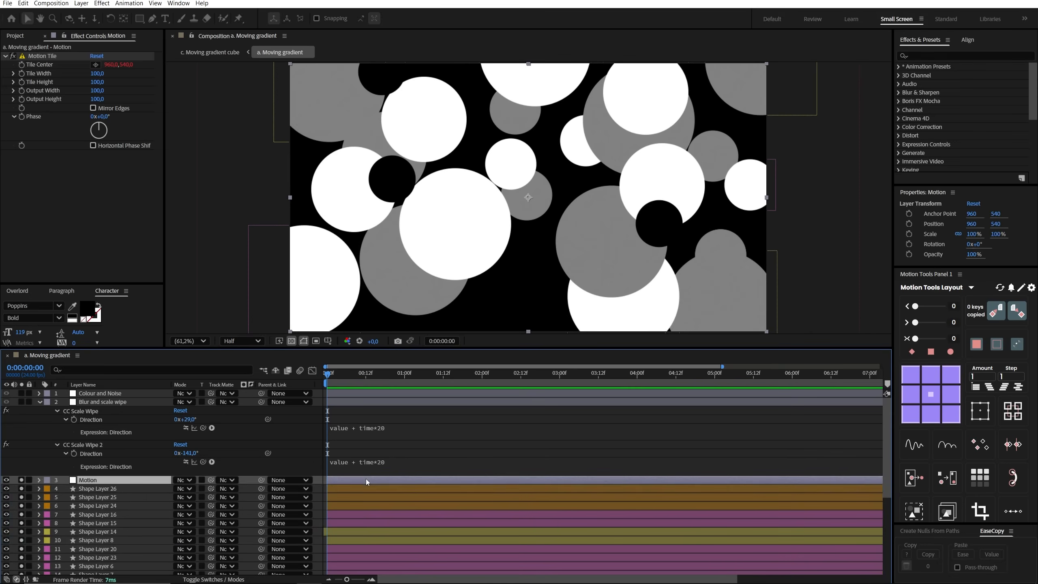
# Solo the Blur and scale wipe layer again and preview the moving blurred gradient.
pyautogui.click(107, 402)
pyautogui.click(22, 402)
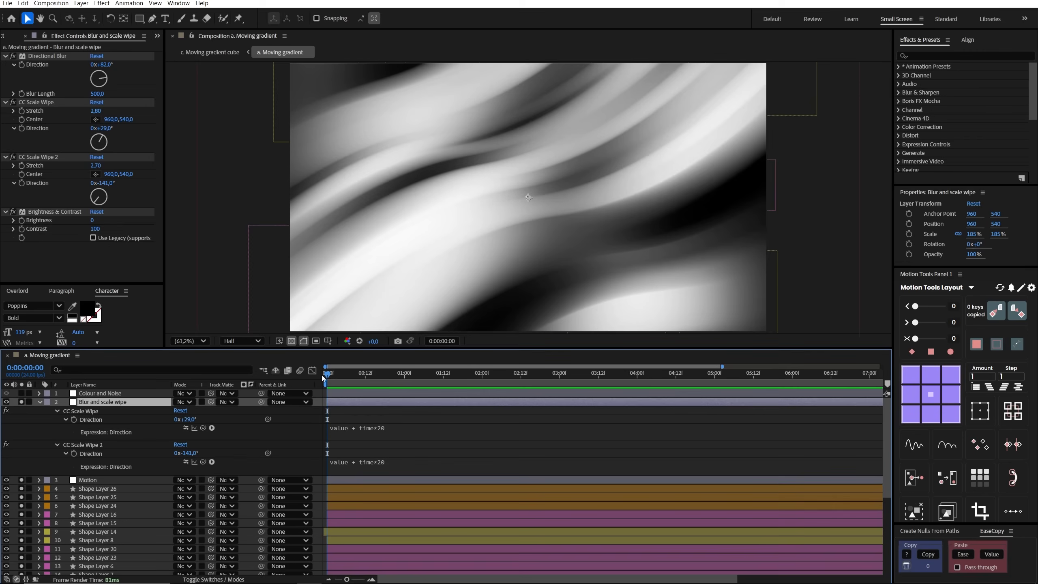
pyautogui.press('space')
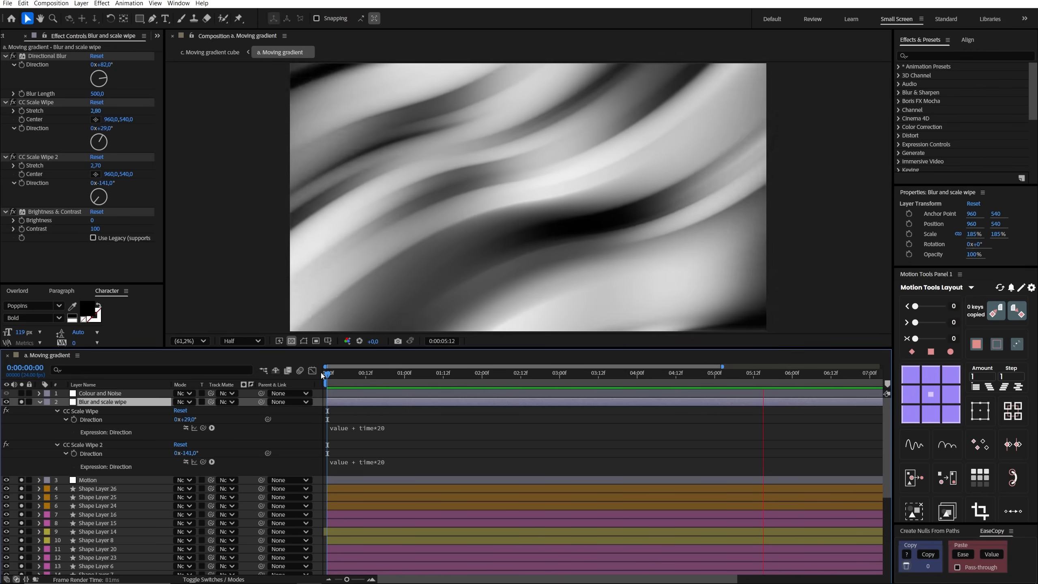
pyautogui.press('space')
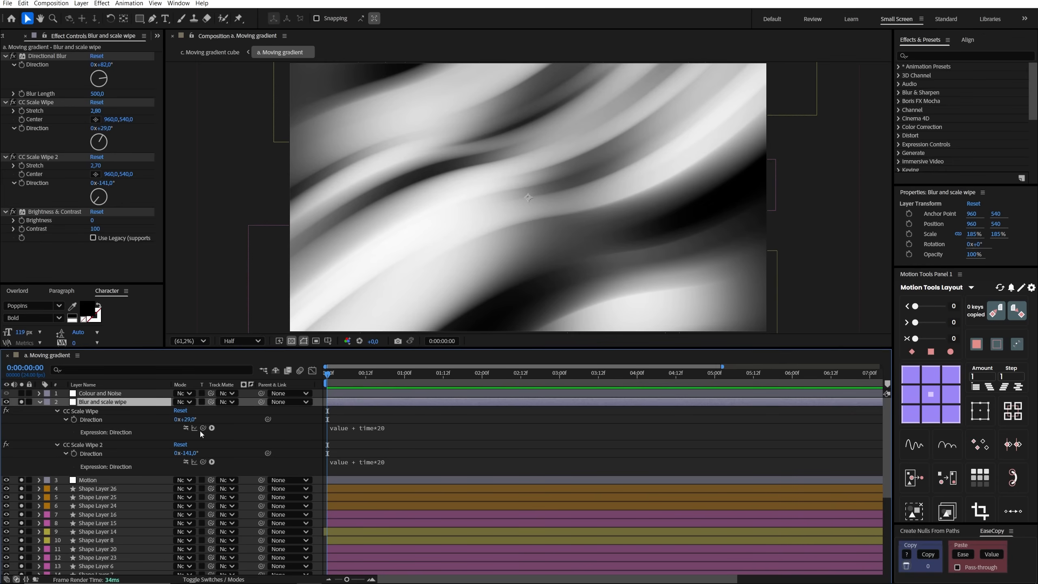
# Re-enable both CC Scale Wipe Direction expressions and preview the rotating wipes with Directional Blur disabled.
pyautogui.click(186, 428)
pyautogui.click(186, 462)
pyautogui.click(13, 57)
pyautogui.press('space')
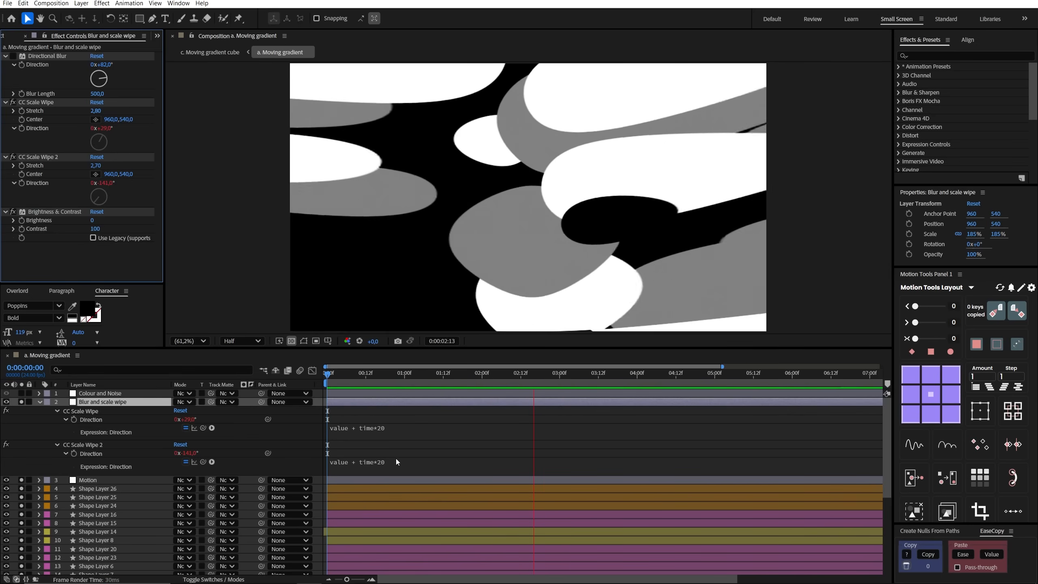
# Re-enable Directional Blur, and turn on CC Toner with Pentone tones on the Colour and Noise layer.
pyautogui.press('space')
pyautogui.click(13, 56)
pyautogui.click(53, 393)
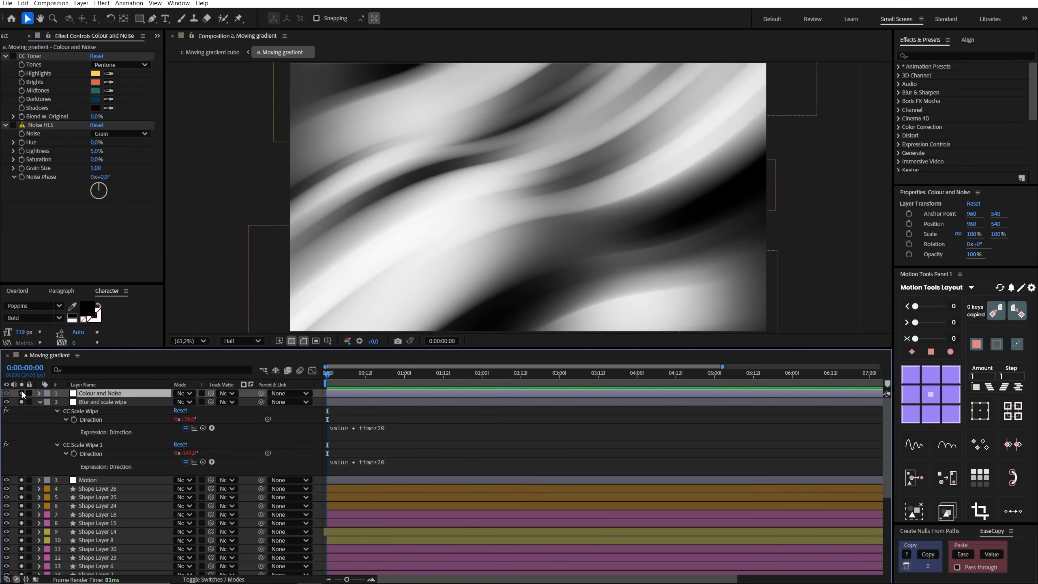
pyautogui.click(13, 55)
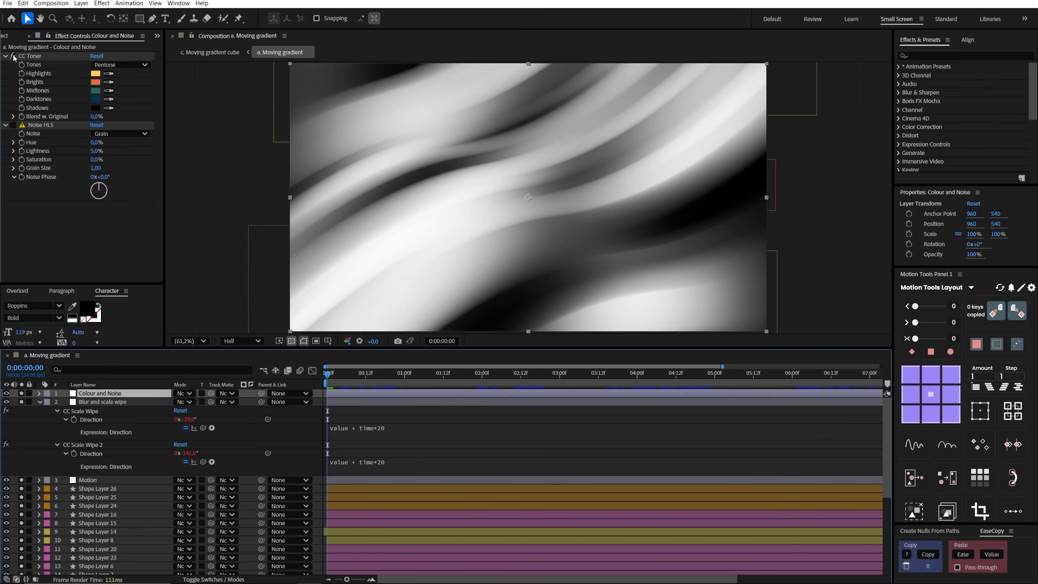
pyautogui.click(125, 65)
pyautogui.click(119, 94)
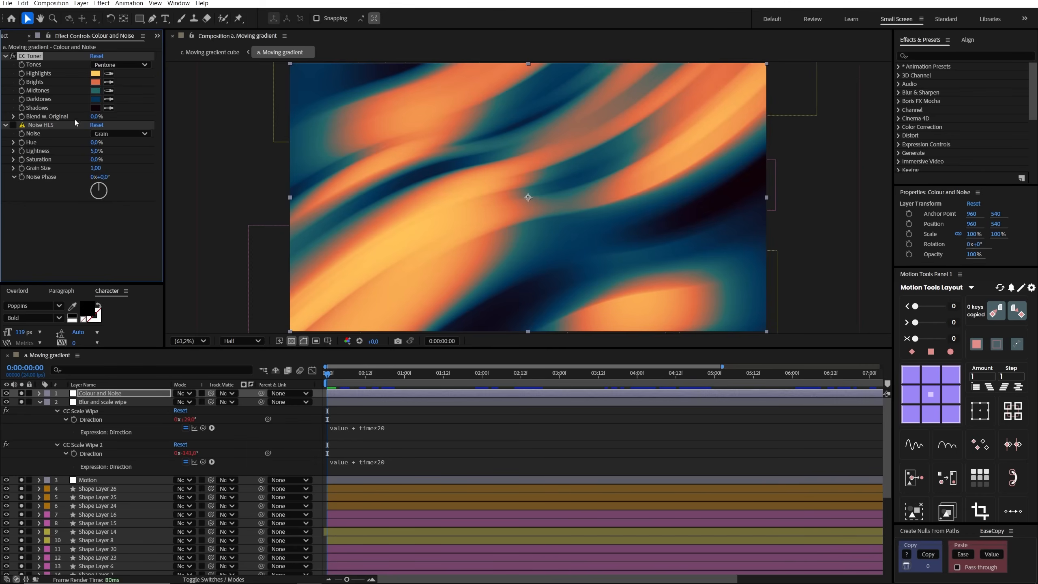
pyautogui.click(85, 241)
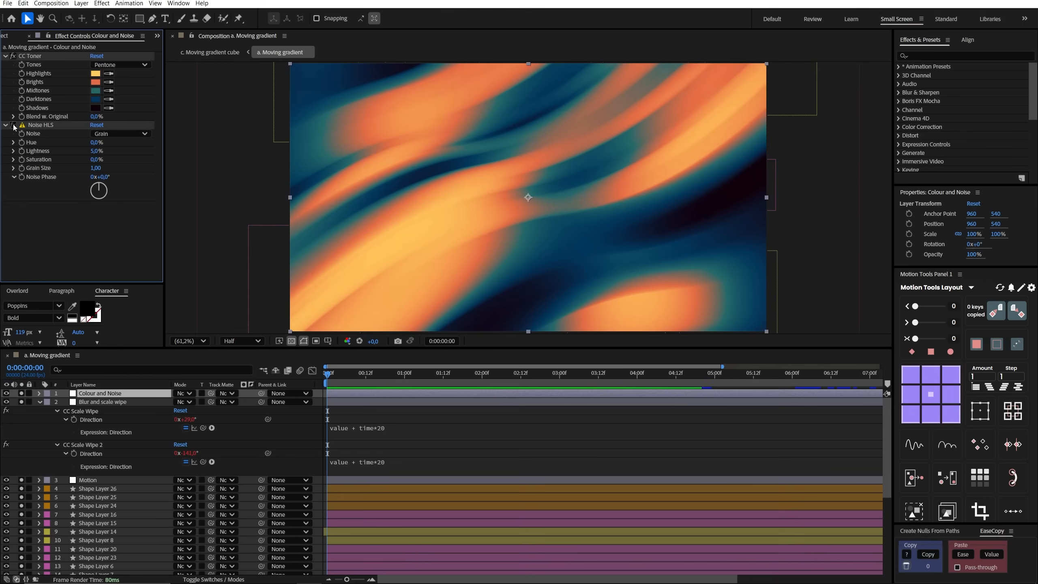
# Enable Noise HLS with Grain noise on the Colour and Noise layer and preview the coloured moving gradient.
pyautogui.click(107, 133)
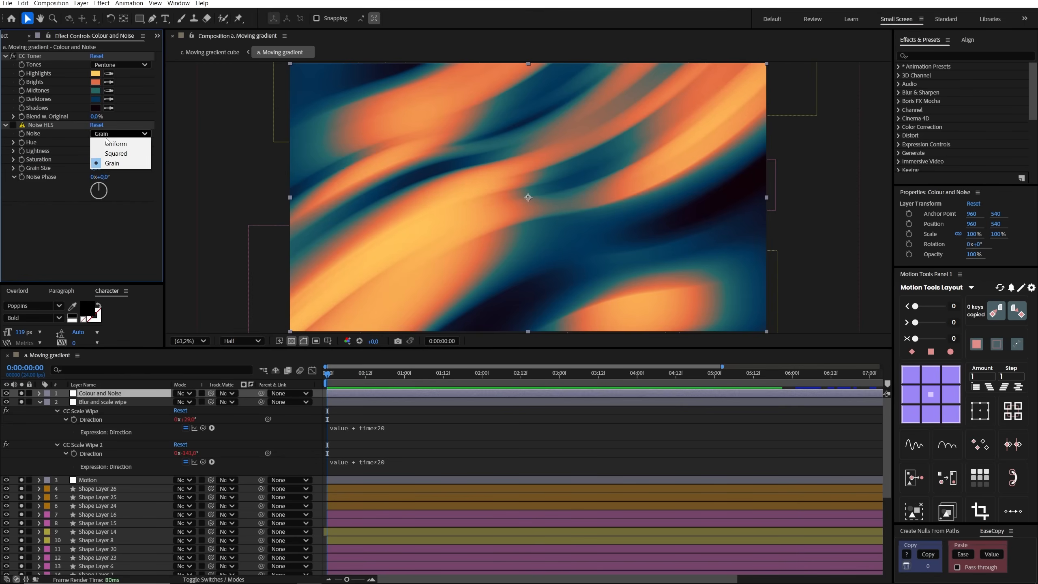
pyautogui.click(98, 162)
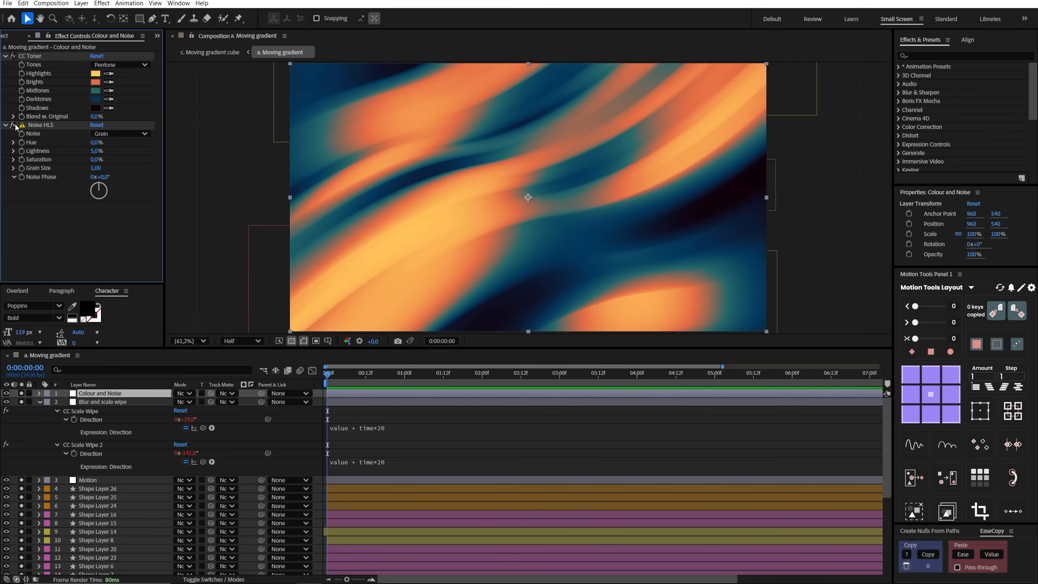
pyautogui.click(406, 439)
pyautogui.press('space')
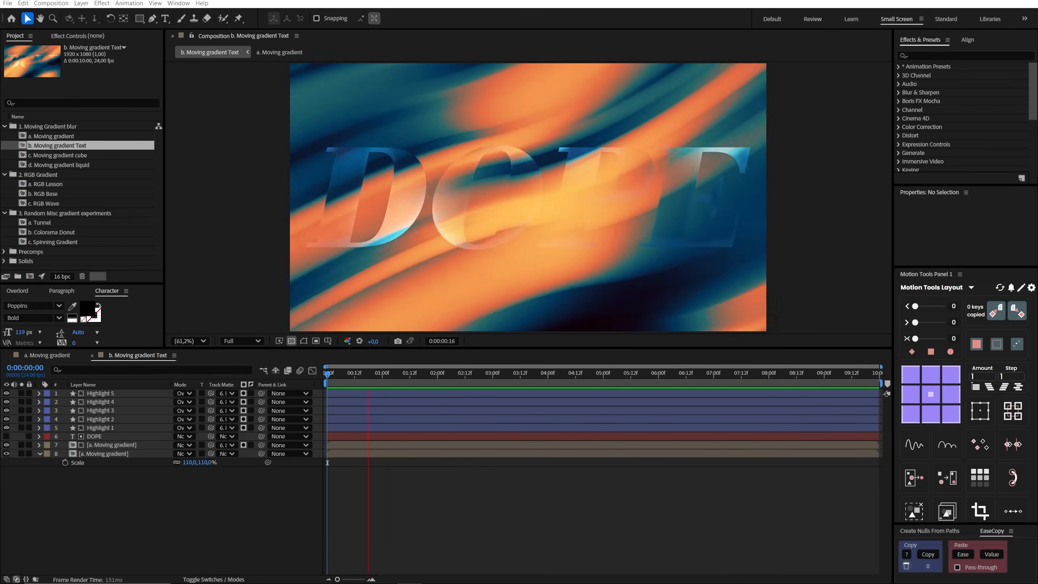
# In b. Moving gradient Text, solo the upper a. Moving gradient layer and set its track matte to No Matte.
pyautogui.press('space')
pyautogui.click(104, 447)
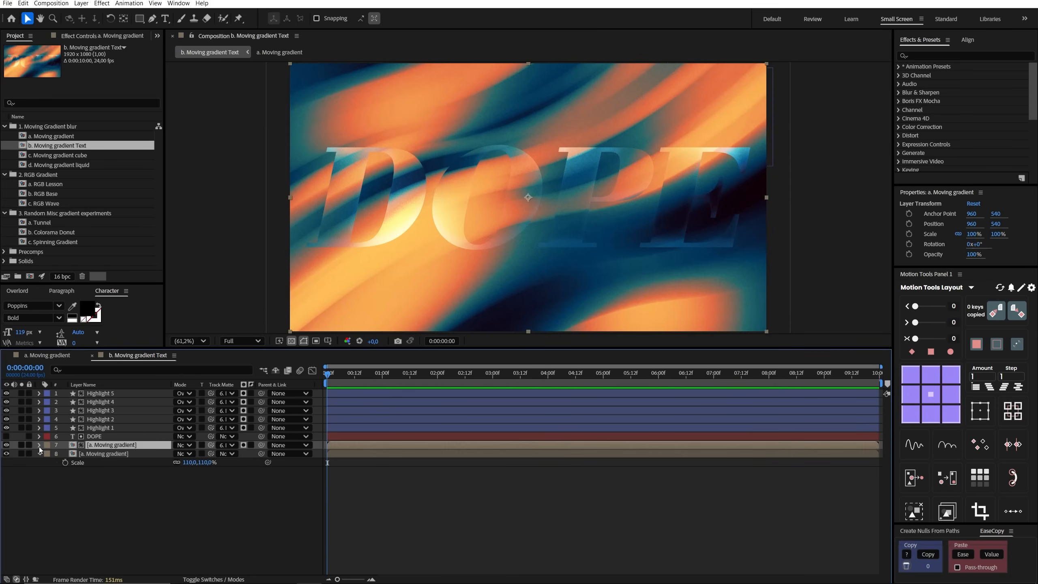
pyautogui.click(21, 446)
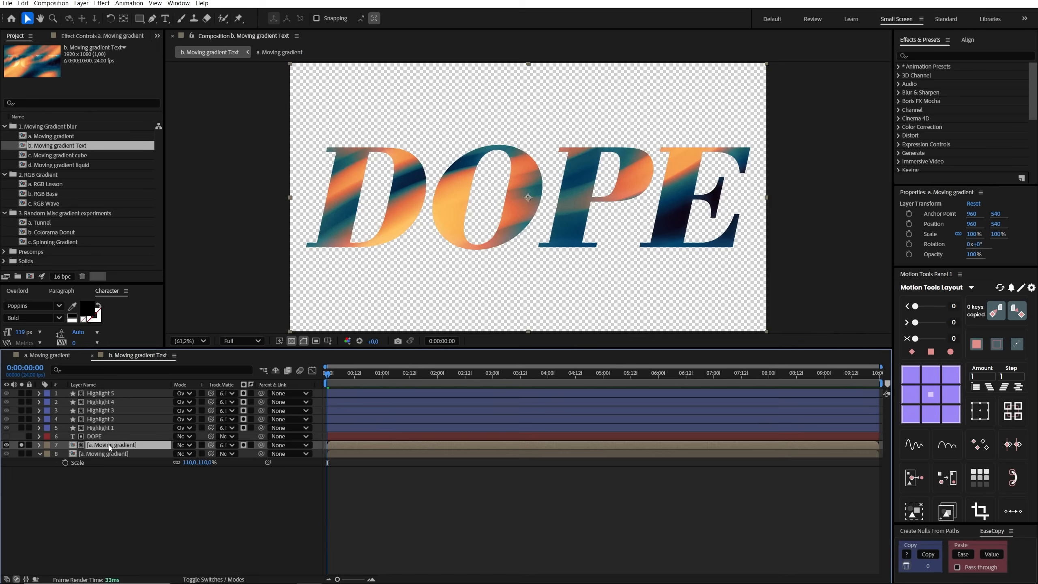
pyautogui.click(223, 445)
pyautogui.click(230, 456)
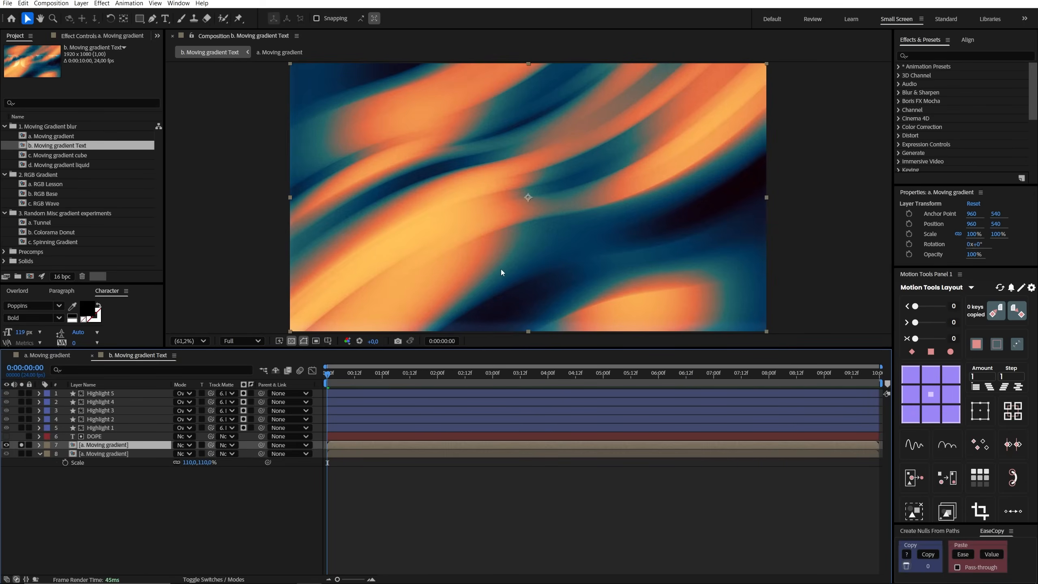
# Make the DOPE text layer visible and solo it over the gradient.
pyautogui.click(94, 436)
pyautogui.click(6, 436)
pyautogui.click(21, 437)
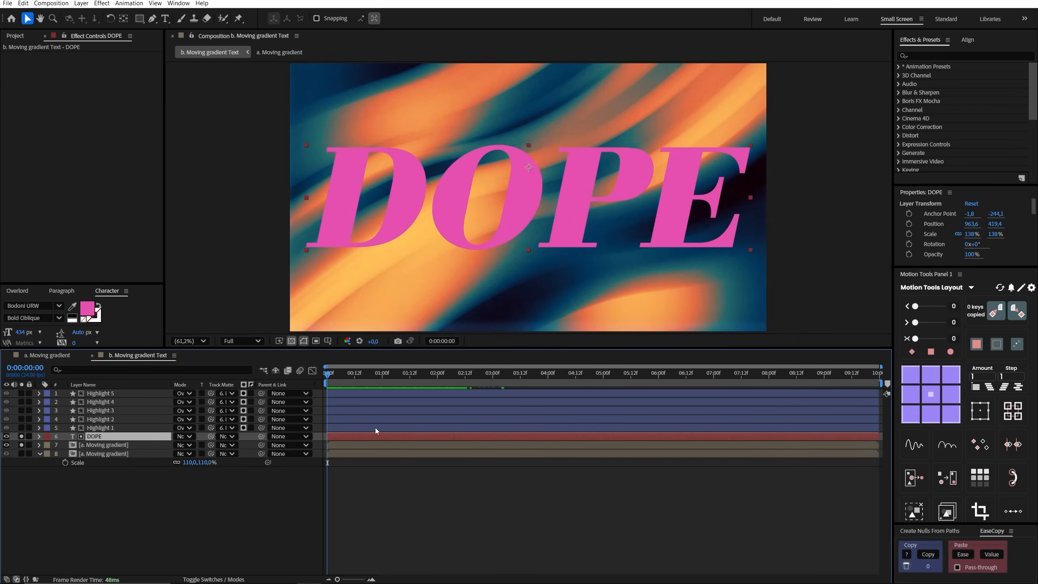
# Link the upper a. Moving gradient layer's track matte to DOPE, and turn off the DOPE layer's solo.
pyautogui.click(130, 446)
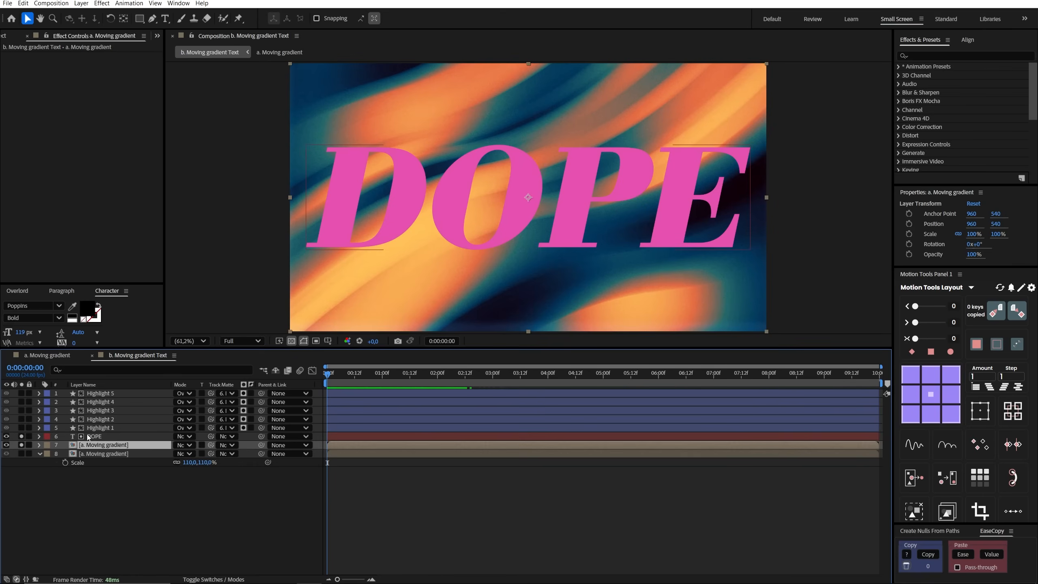
pyautogui.moveTo(212, 445); pyautogui.dragTo(72, 436)
pyautogui.click(6, 436)
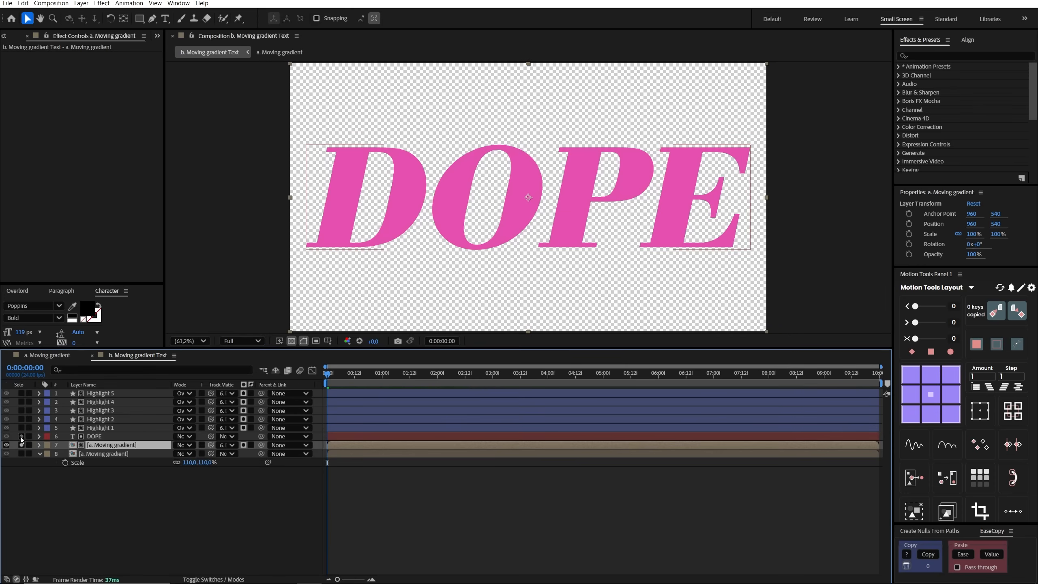
pyautogui.click(105, 437)
pyautogui.moveTo(329, 374); pyautogui.dragTo(319, 400)
# Solo the bottom a. Moving gradient layer scaled to 110% and preview it behind the matted text.
pyautogui.click(94, 453)
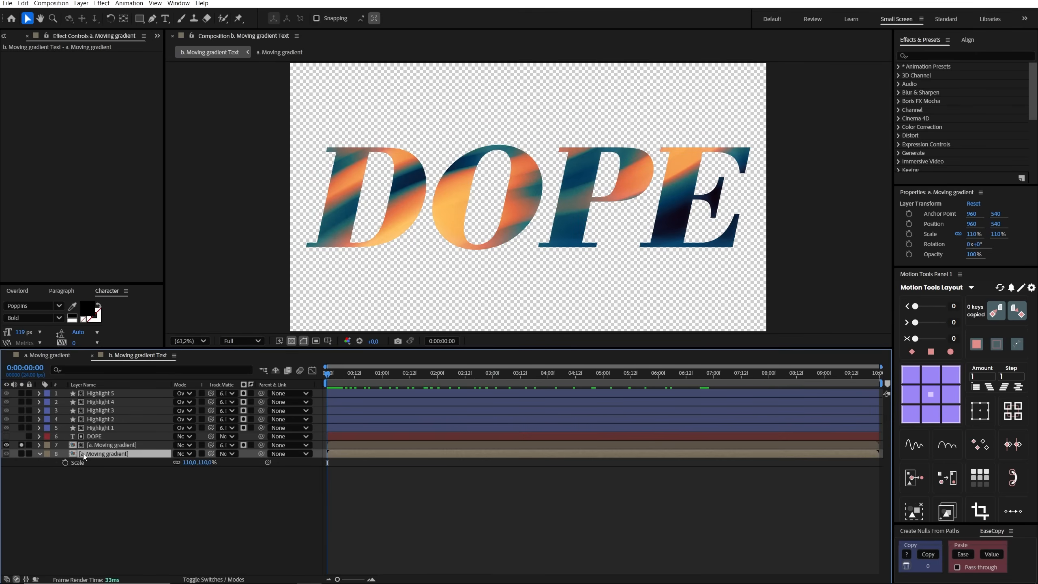
pyautogui.click(22, 453)
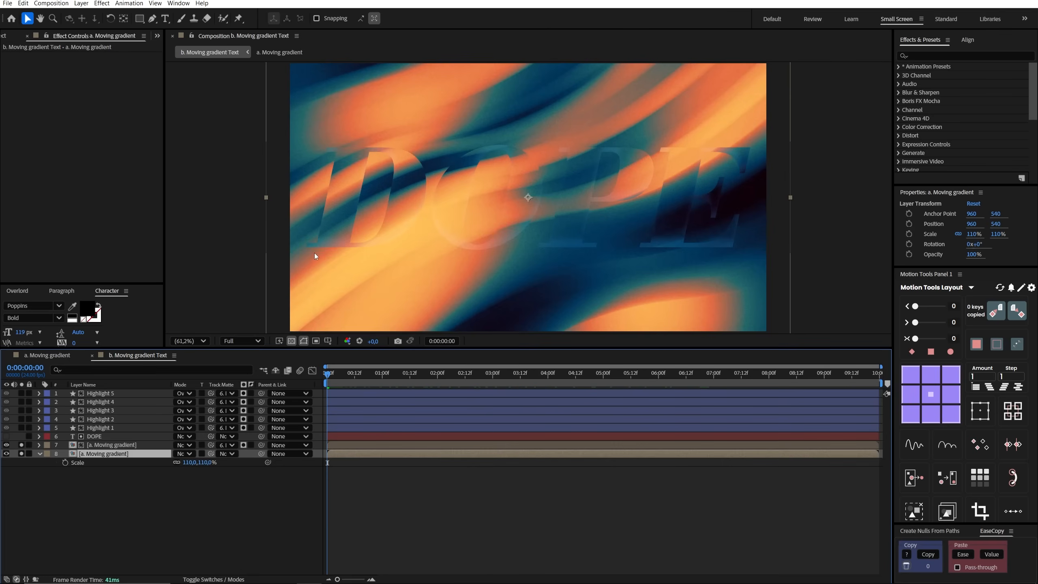
pyautogui.click(404, 502)
pyautogui.press('space')
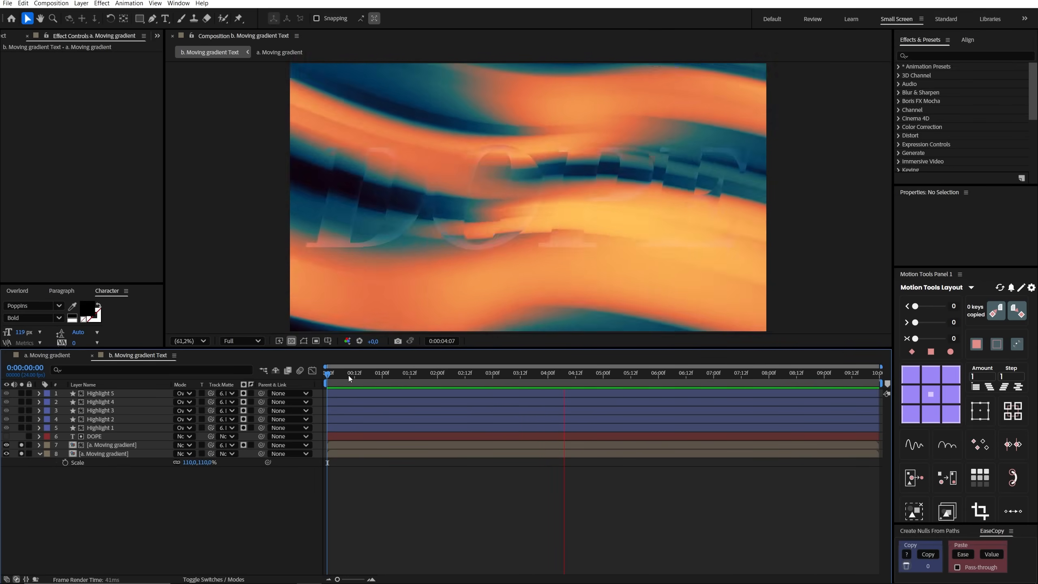
pyautogui.press('space')
# Solo the Highlight 1 to Highlight 5 layers and set their track matte to No Matte.
pyautogui.click(100, 428)
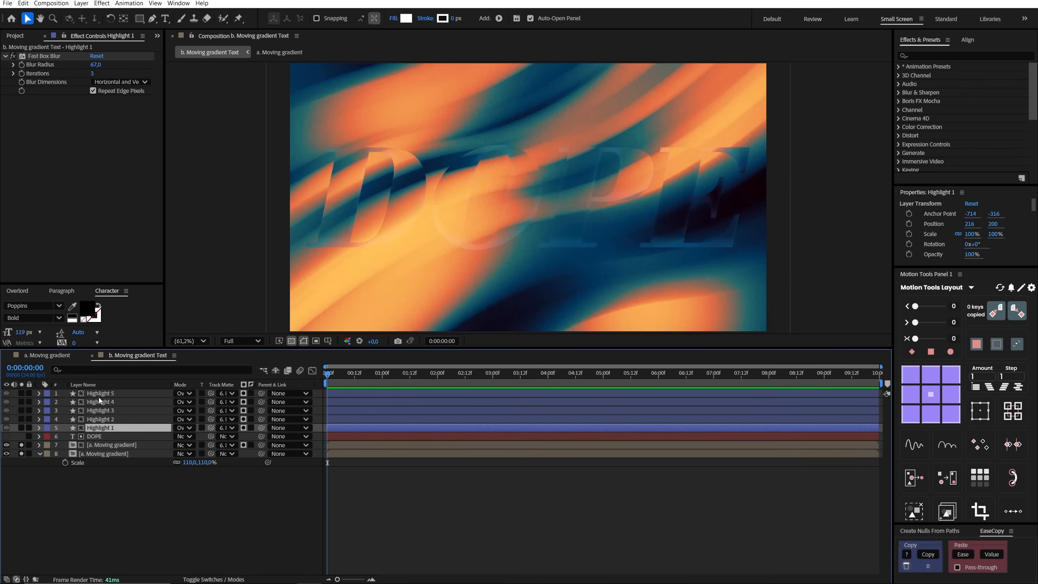
pyautogui.keyDown('shift'); pyautogui.click(100, 394); pyautogui.keyUp('shift')
pyautogui.click(236, 395)
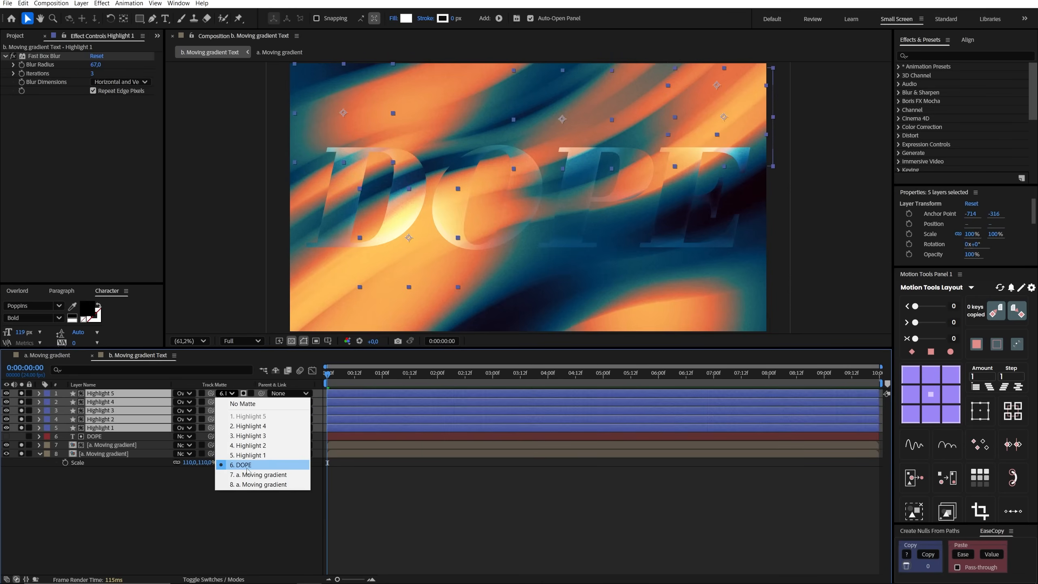
pyautogui.click(241, 465)
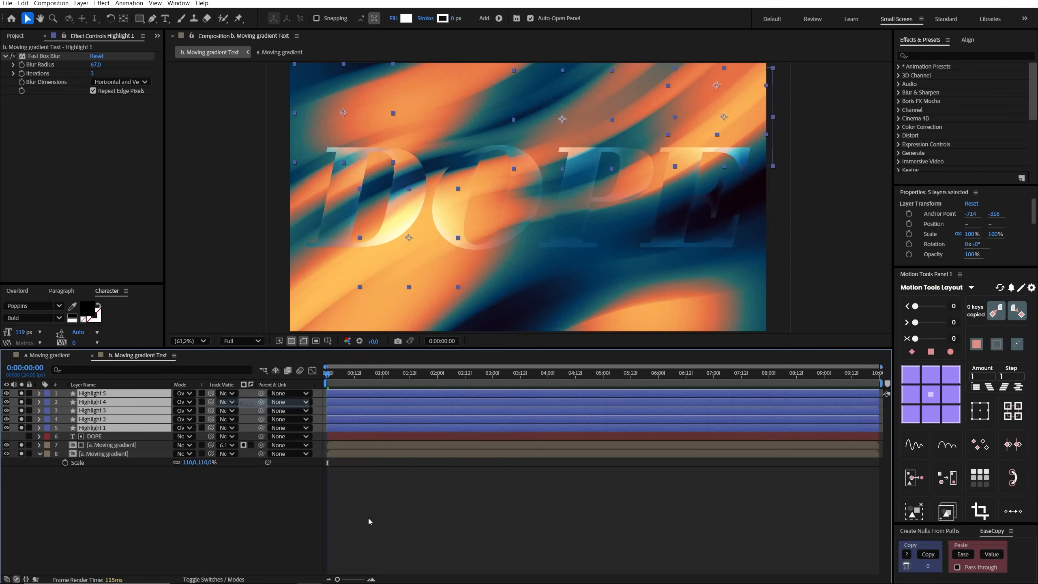
pyautogui.click(608, 114)
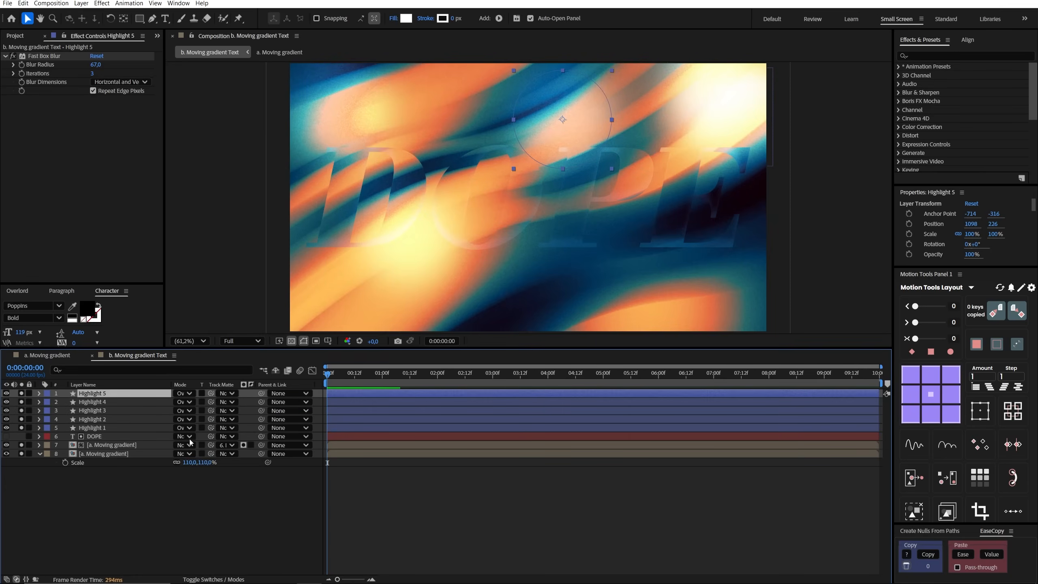
# Select all five Highlight layers and link their track matte to the DOPE layer.
pyautogui.keyDown('shift'); pyautogui.click(123, 428); pyautogui.keyUp('shift')
pyautogui.moveTo(212, 394); pyautogui.dragTo(119, 436)
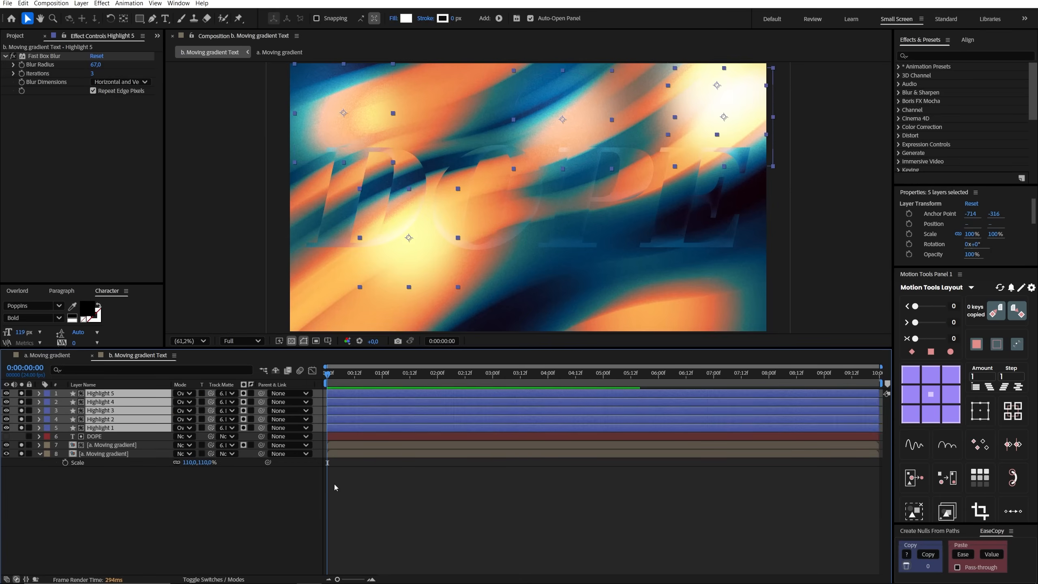
pyautogui.click(408, 498)
# Reposition the highlight above the letter D slightly and preview the animation.
pyautogui.click(365, 125)
pyautogui.moveTo(366, 135); pyautogui.dragTo(350, 109)
pyautogui.press('space')
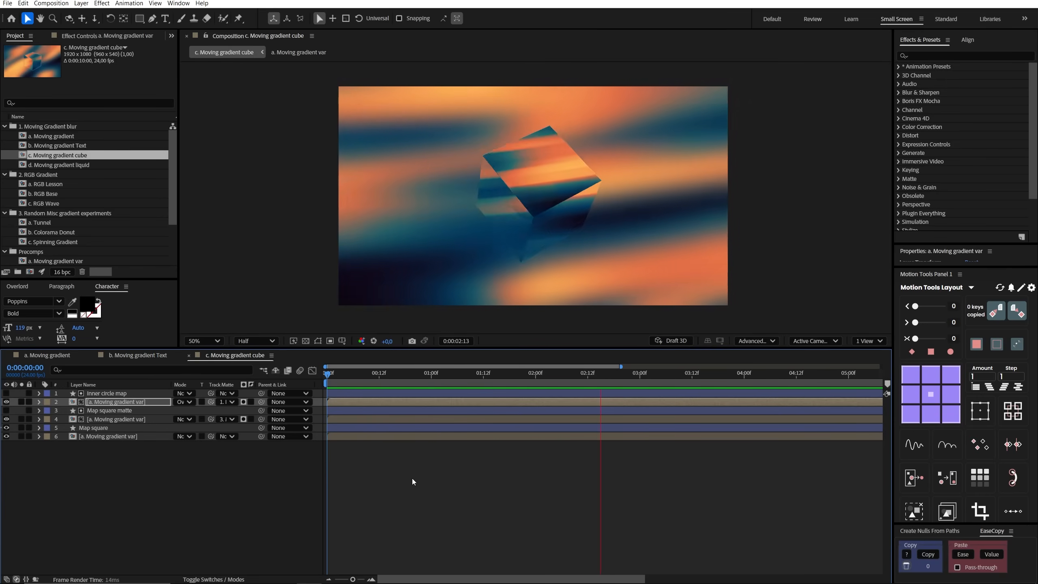
# In c. Moving gradient cube, solo the bottom a. Moving gradient var layer and enable its Fast Box Blur and Noise HLS.
pyautogui.click(99, 437)
pyautogui.click(21, 437)
pyautogui.click(106, 37)
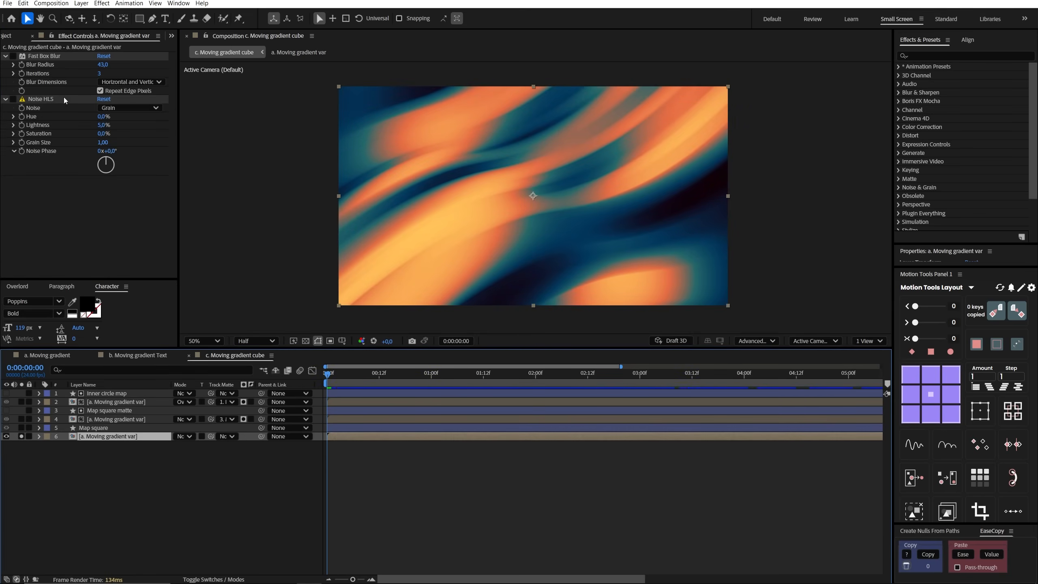
pyautogui.click(14, 56)
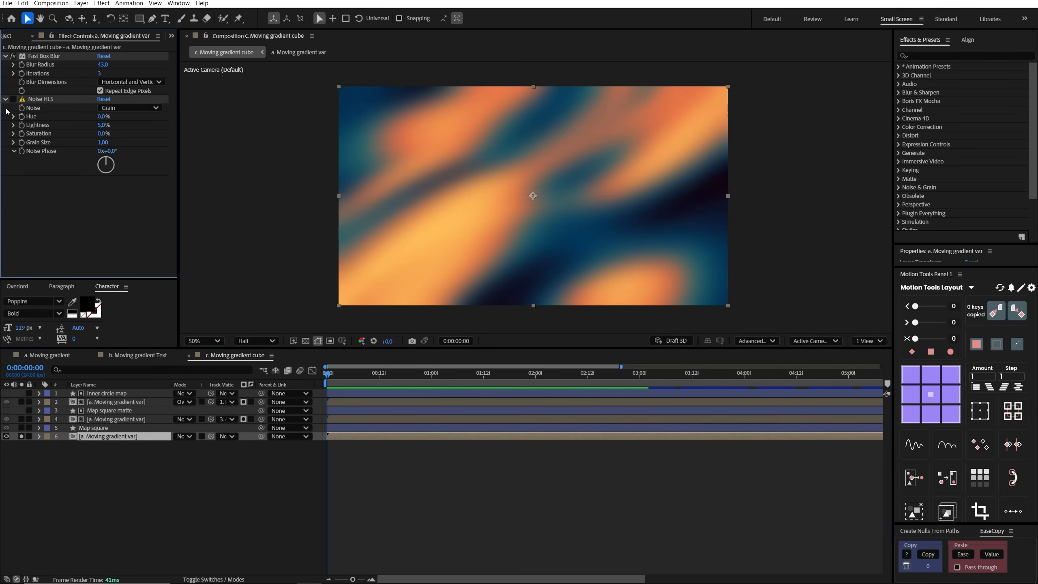
pyautogui.click(13, 99)
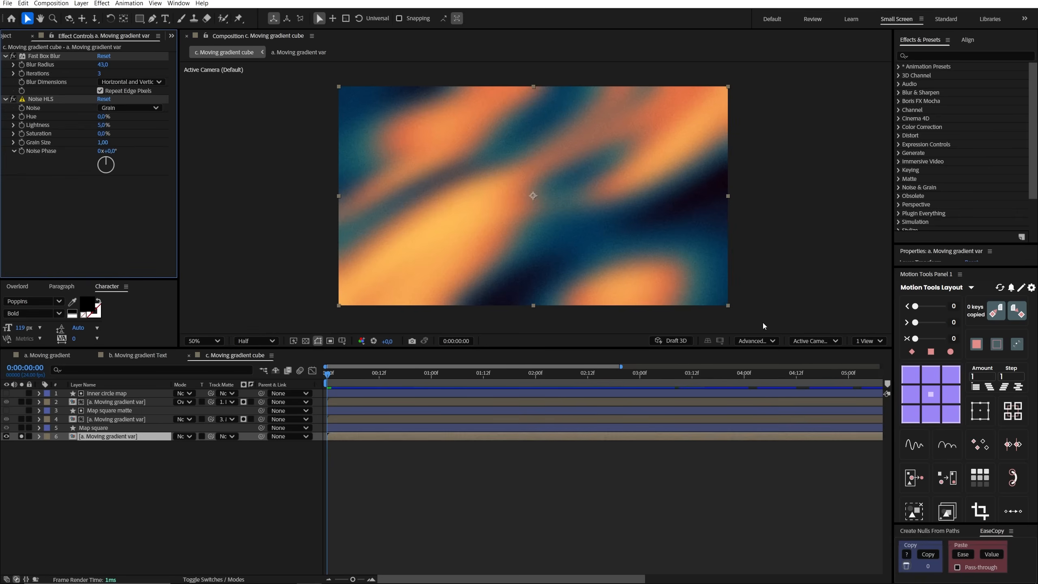
# Solo the Map square cube layer over the background and examine the composition's 3D renderer choices.
pyautogui.click(83, 428)
pyautogui.click(21, 428)
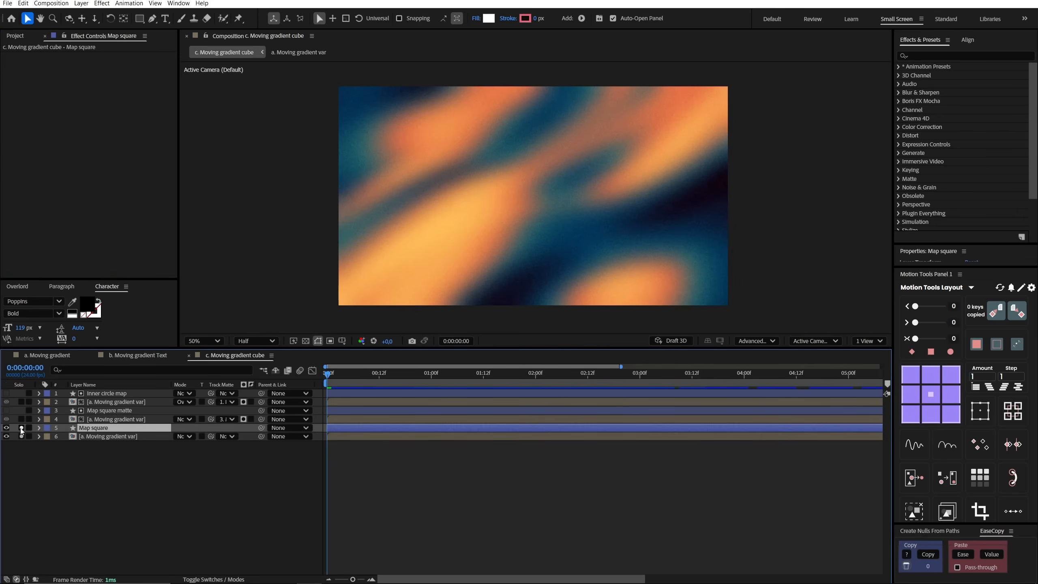
pyautogui.click(655, 496)
pyautogui.click(757, 340)
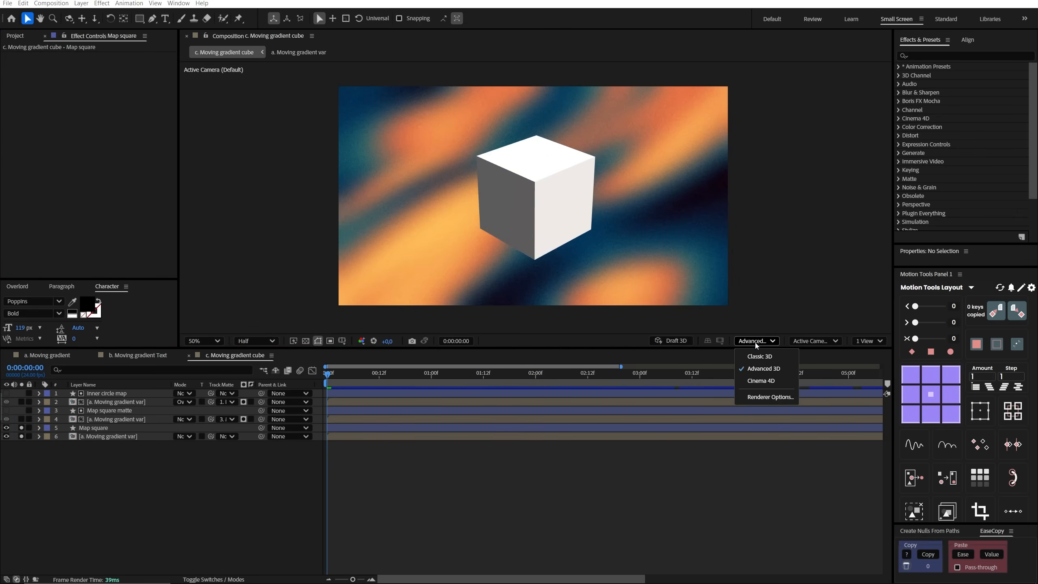
pyautogui.click(750, 341)
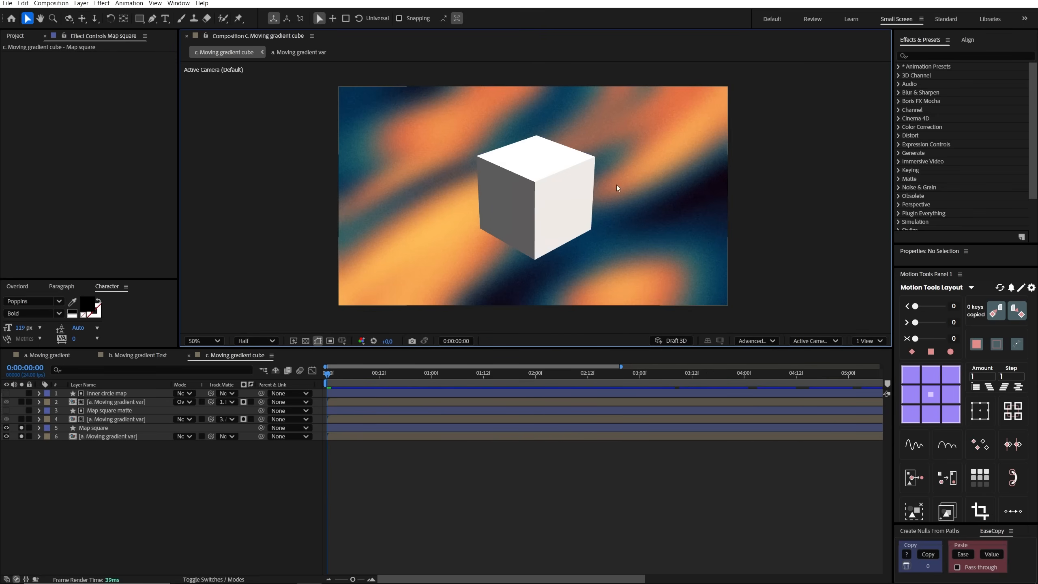
pyautogui.click(177, 474)
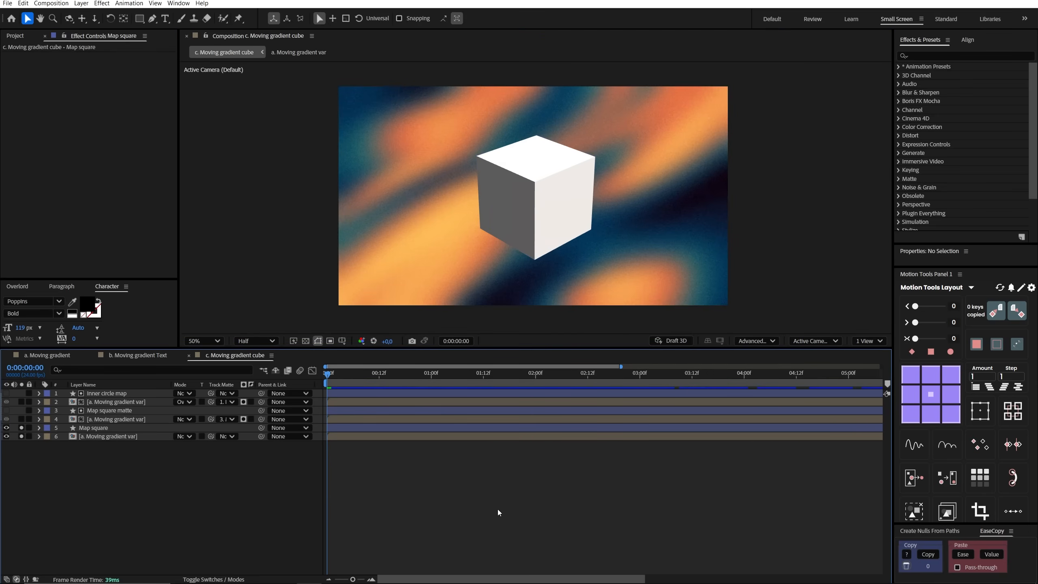
# Unsolo both layers, then draw a square of about 568 px over the cube as a new shape layer and solo it.
pyautogui.moveTo(22, 428); pyautogui.dragTo(21, 437)
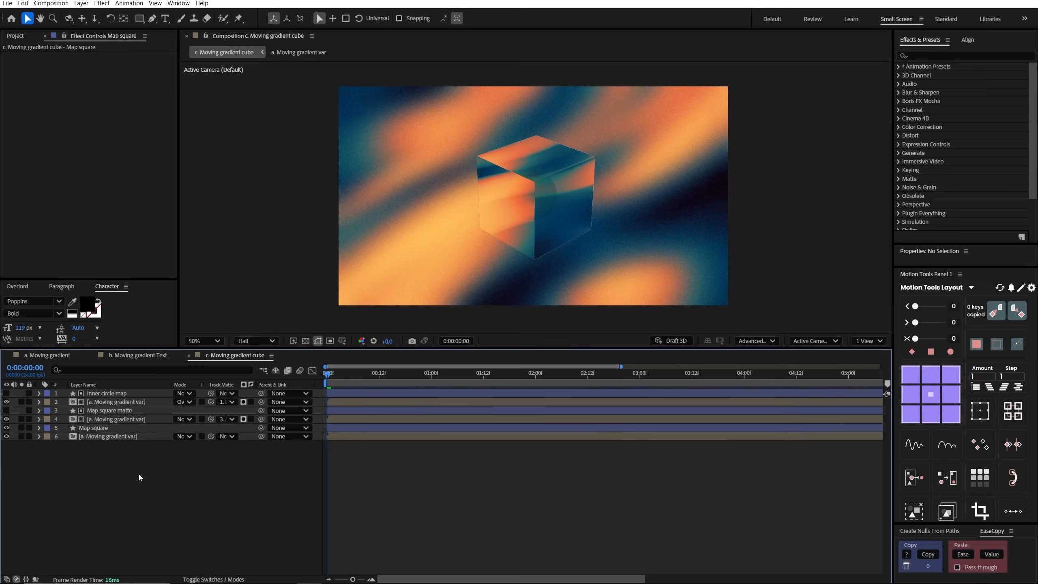
pyautogui.click(140, 18)
pyautogui.moveTo(474, 143)
pyautogui.mouseDown()
pyautogui.moveTo(595, 263)
pyautogui.moveTo(589, 236)
pyautogui.mouseUp()
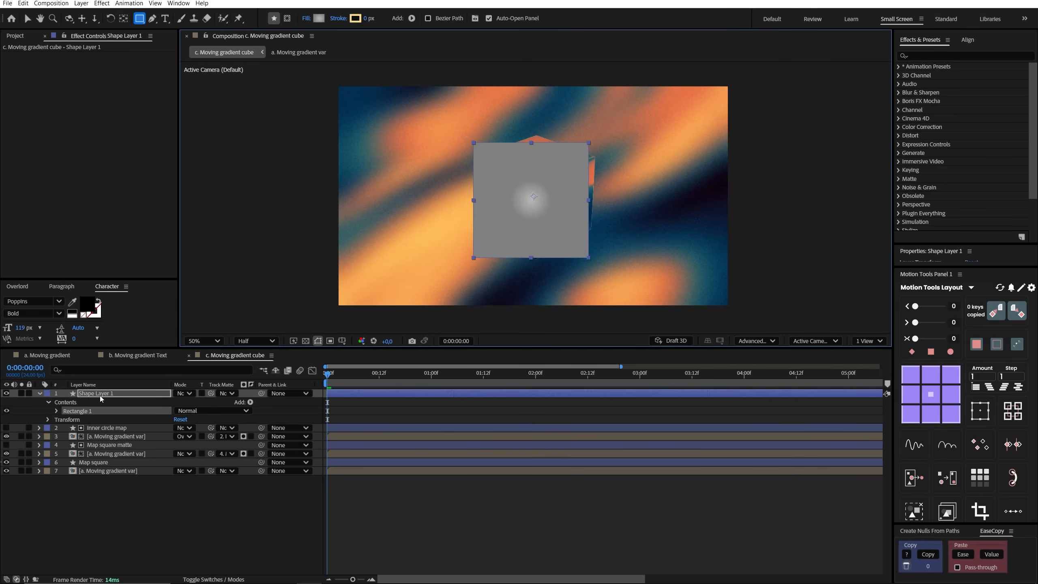
pyautogui.click(21, 394)
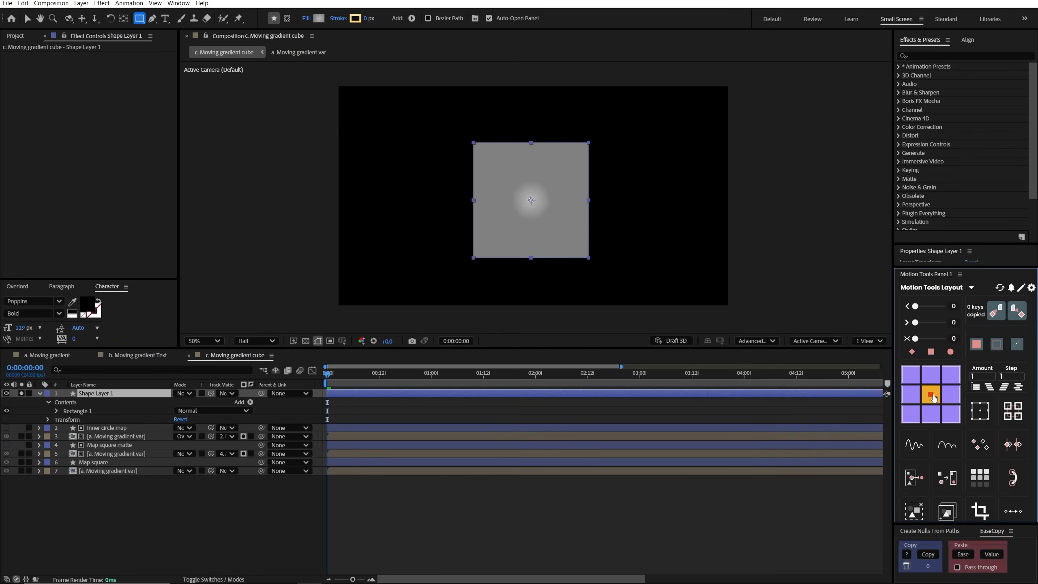
# Align the new square shape layer to the composition's horizontal and vertical centre.
pyautogui.press('v')
pyautogui.click(967, 40)
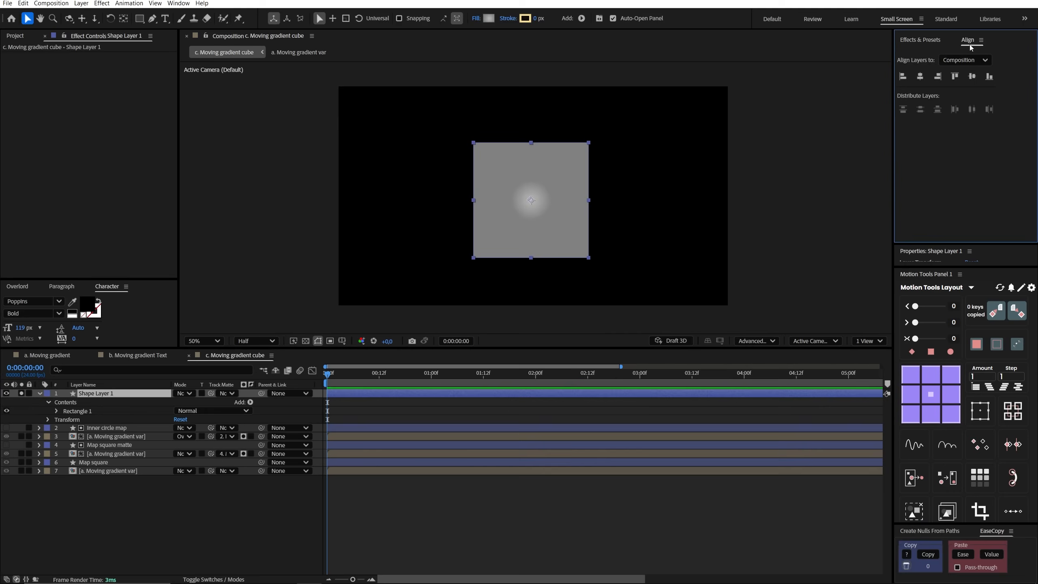
pyautogui.click(920, 76)
pyautogui.click(972, 77)
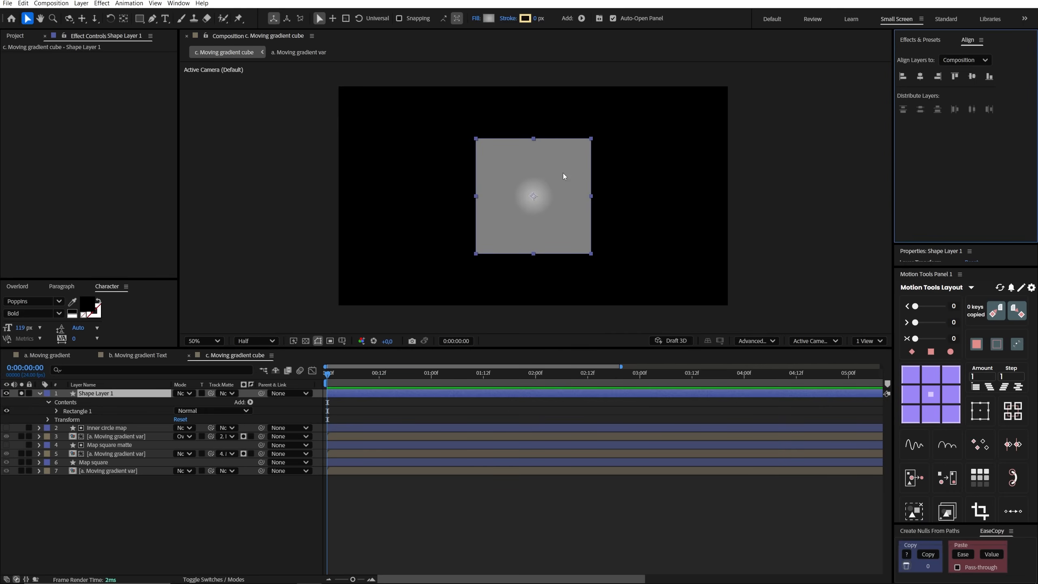
# Expand the new square shape layer's contents and set its Rectangle Path size to 400 by 400.
pyautogui.click(86, 400)
pyautogui.click(56, 410)
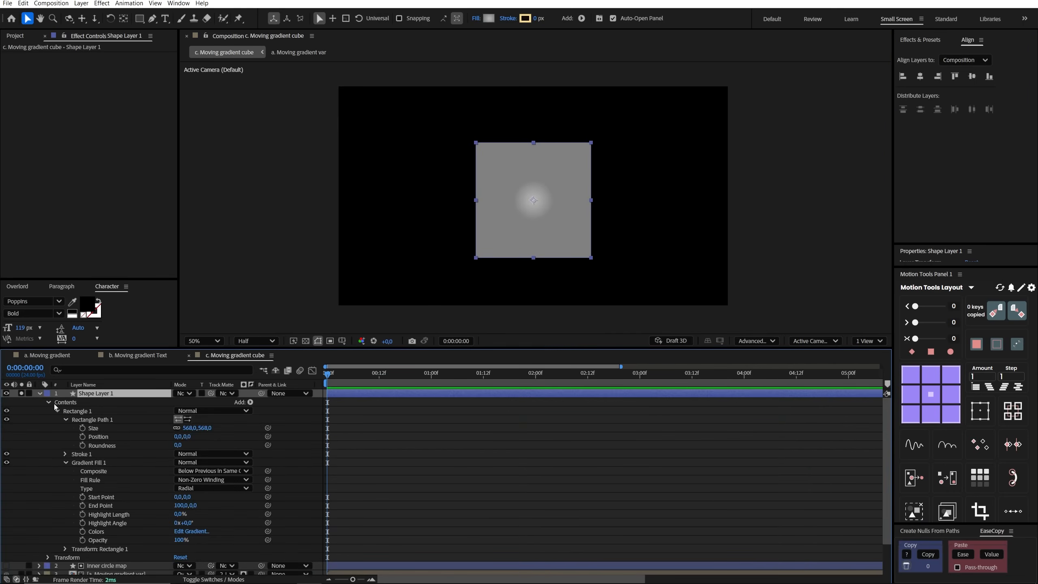
pyautogui.click(82, 420)
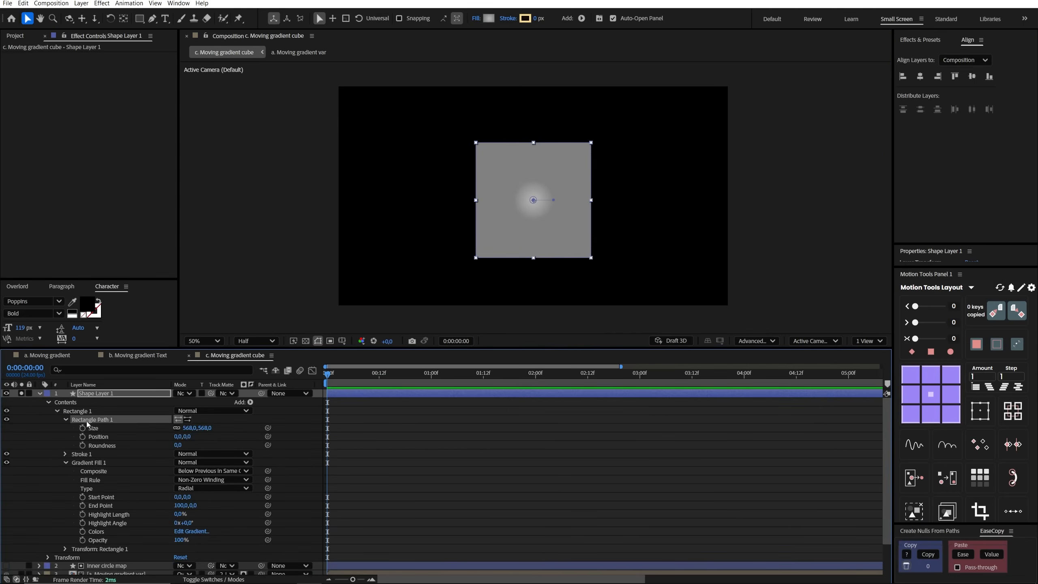
pyautogui.click(189, 428)
pyautogui.write('400')
pyautogui.press('Return')
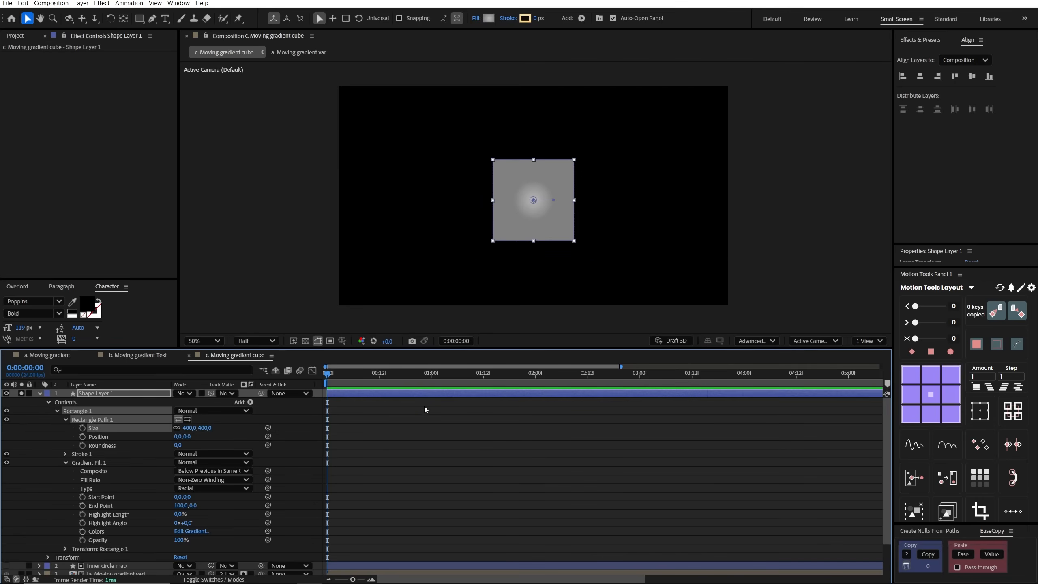
# Make the square shape layer 3D and set its Extrusion Depth to 400 in the geometry options.
pyautogui.click(214, 579)
pyautogui.click(230, 393)
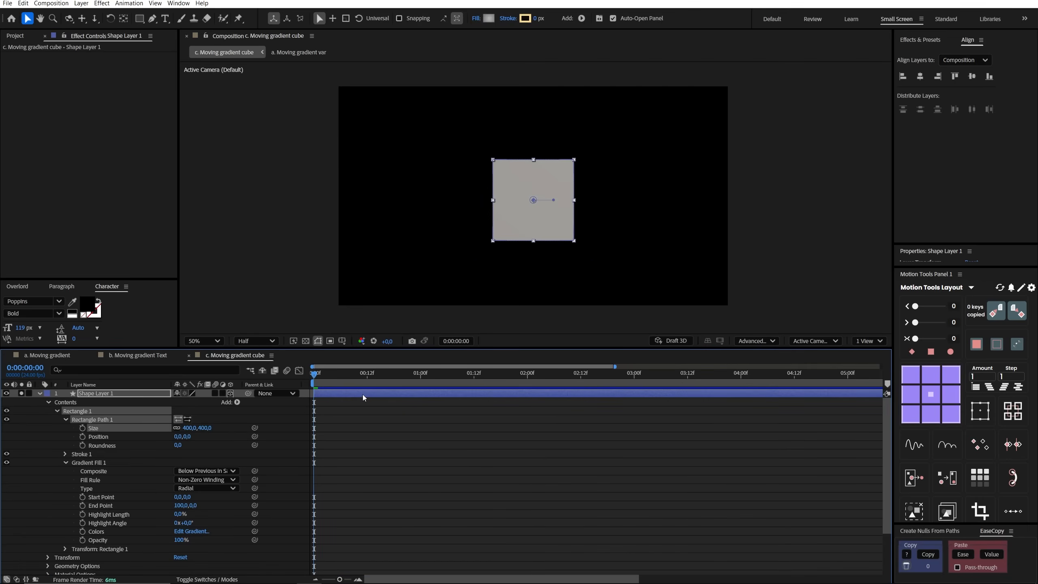
pyautogui.scroll(-3, 90, 528)
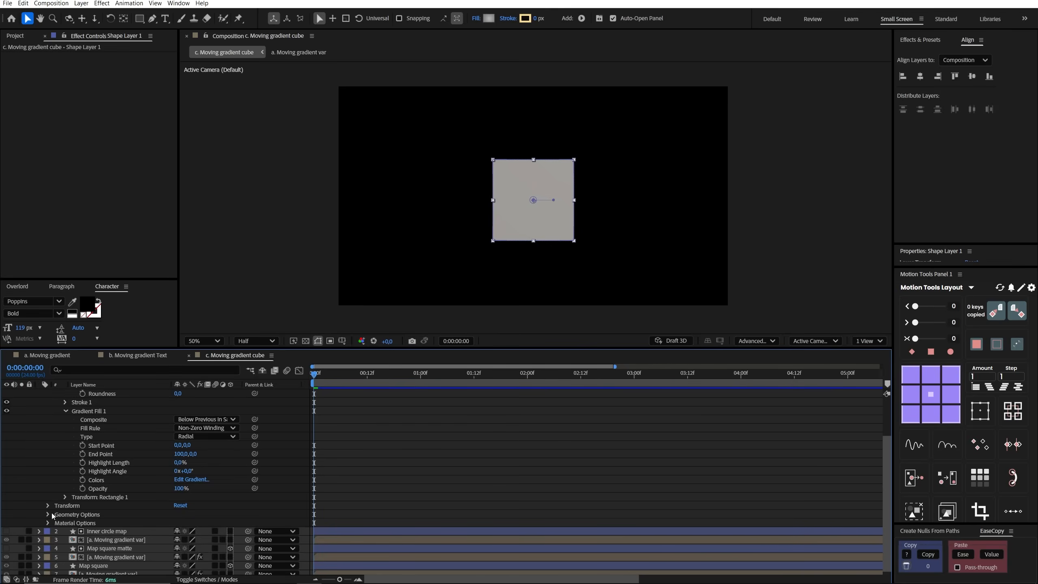
pyautogui.click(48, 515)
pyautogui.click(178, 549)
pyautogui.write('400')
pyautogui.press('Return')
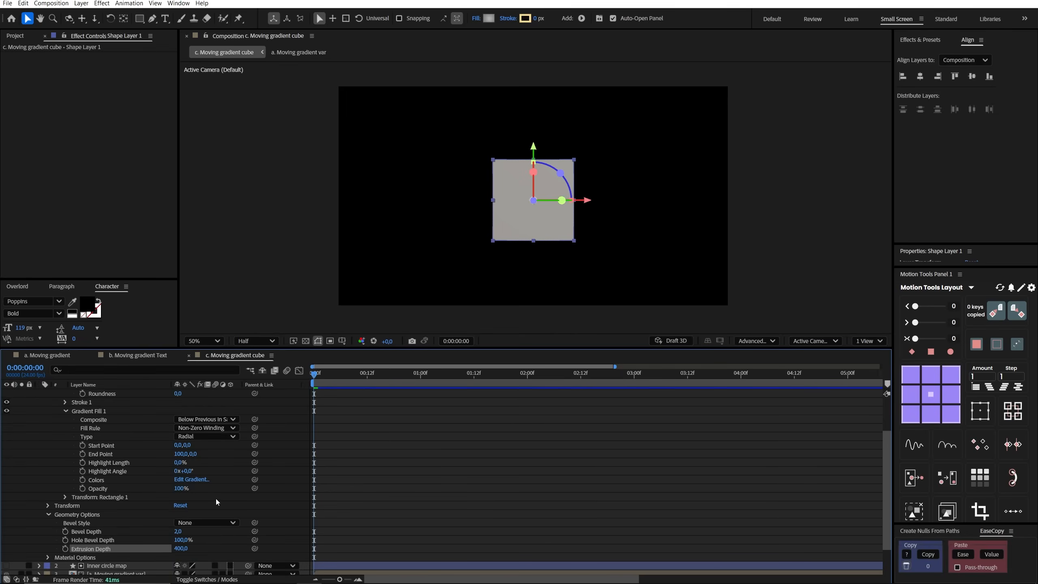
# Add a Top view beside the active camera and set the extruded square layer's Z anchor point to 200.
pyautogui.scroll(5, 215, 499)
pyautogui.click(123, 394)
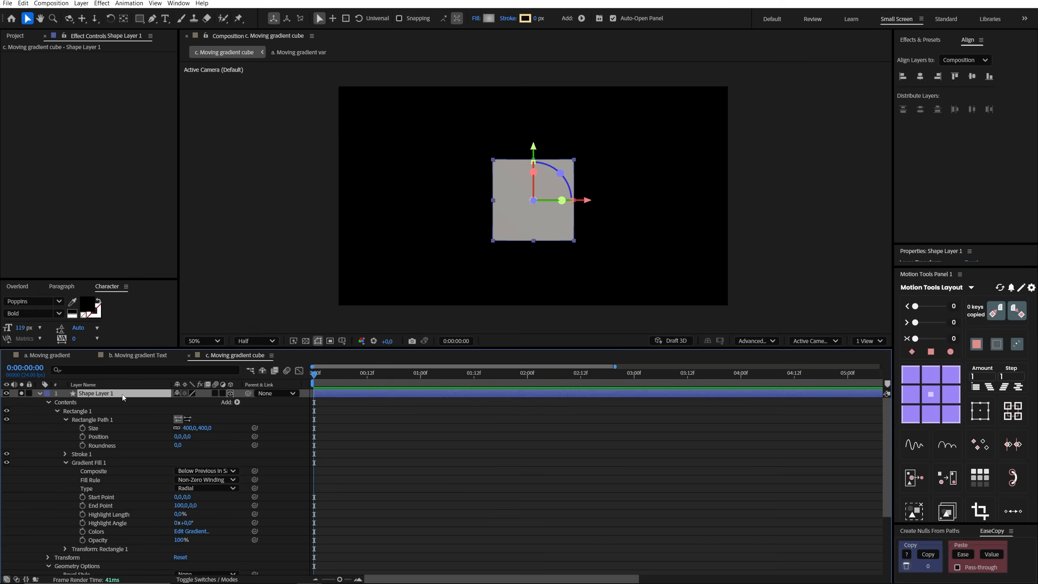
pyautogui.press('a')
pyautogui.click(869, 341)
pyautogui.click(874, 369)
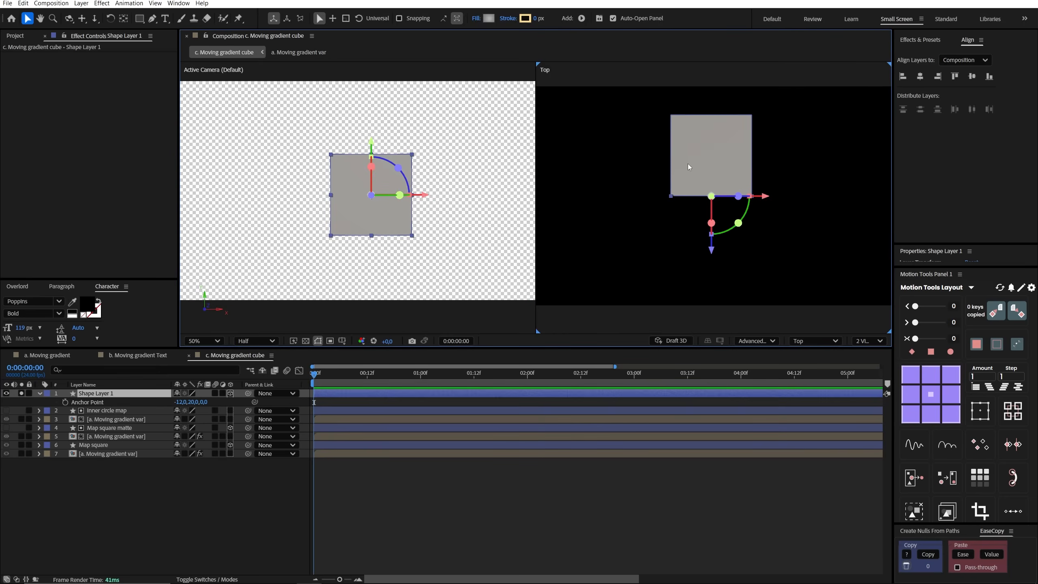
pyautogui.click(204, 402)
pyautogui.write('200')
pyautogui.press('Return')
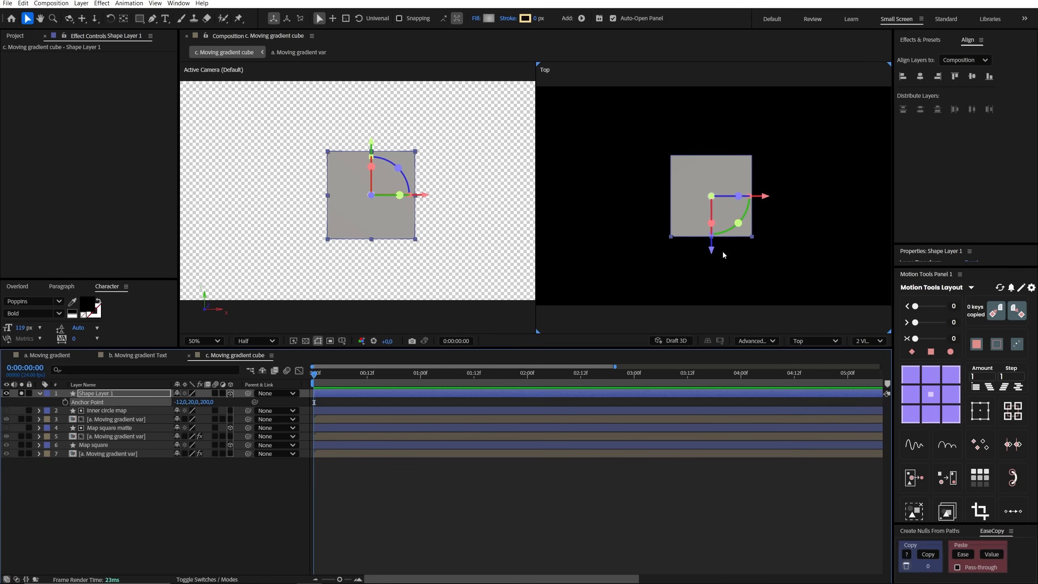
# Orient the cube to 27°, 45°, 0°, add expressions time*50, time*100 and time*75 to its X, Y and Z rotations, and preview it.
pyautogui.press('r')
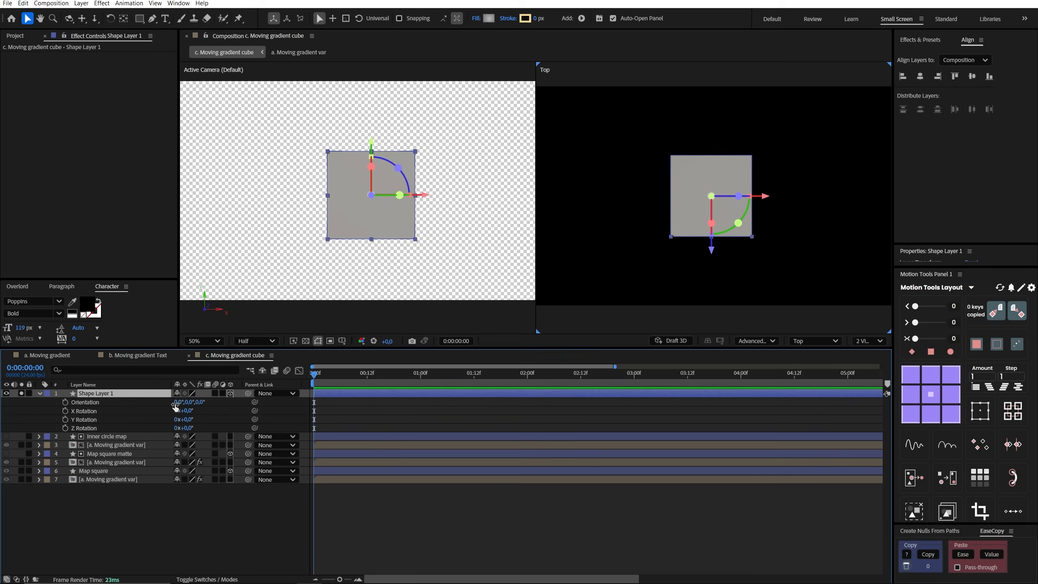
pyautogui.moveTo(191, 402)
pyautogui.mouseDown()
pyautogui.moveTo(212, 403)
pyautogui.moveTo(191, 402)
pyautogui.mouseUp()
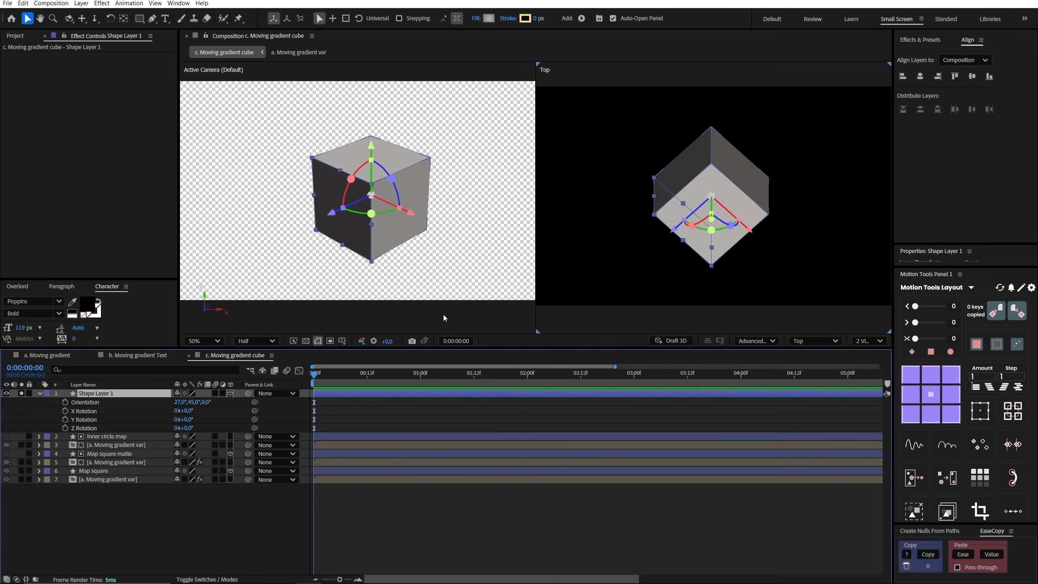
pyautogui.keyDown('alt'); pyautogui.click(65, 411); pyautogui.keyUp('alt')
pyautogui.write('time')
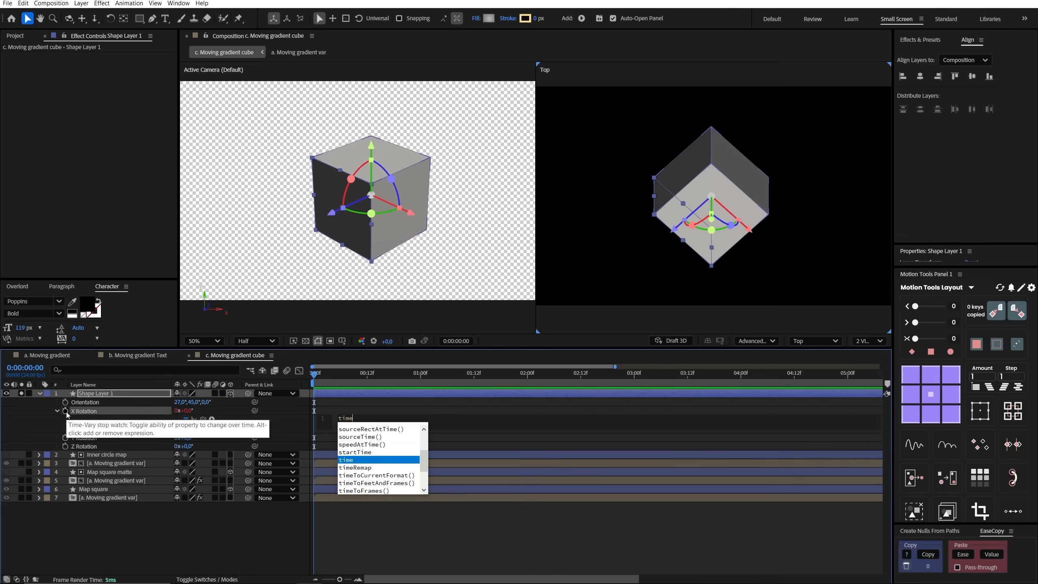
pyautogui.write('*50')
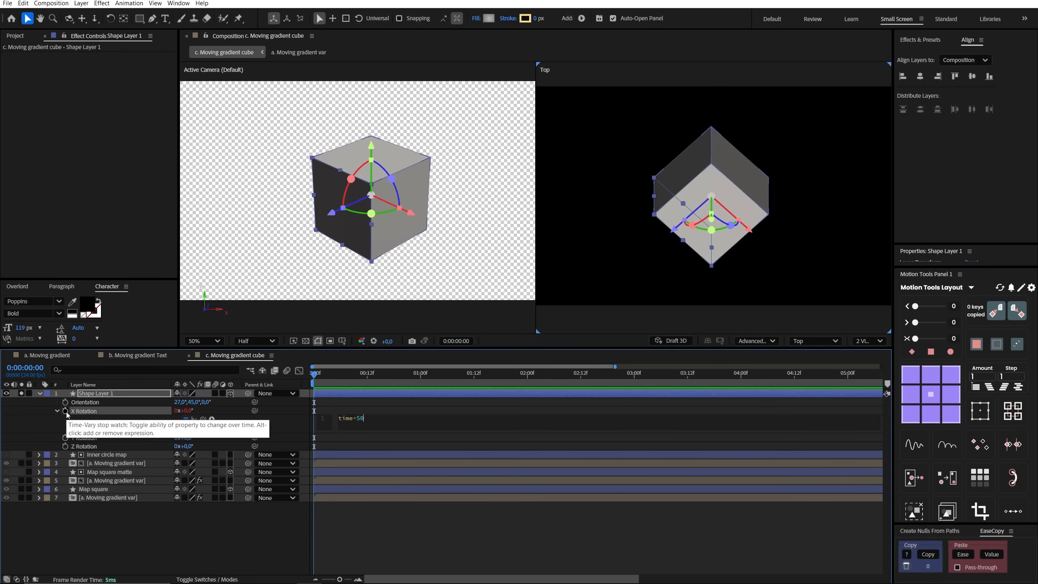
pyautogui.keyDown('alt'); pyautogui.click(65, 438); pyautogui.keyUp('alt')
pyautogui.write('time*100')
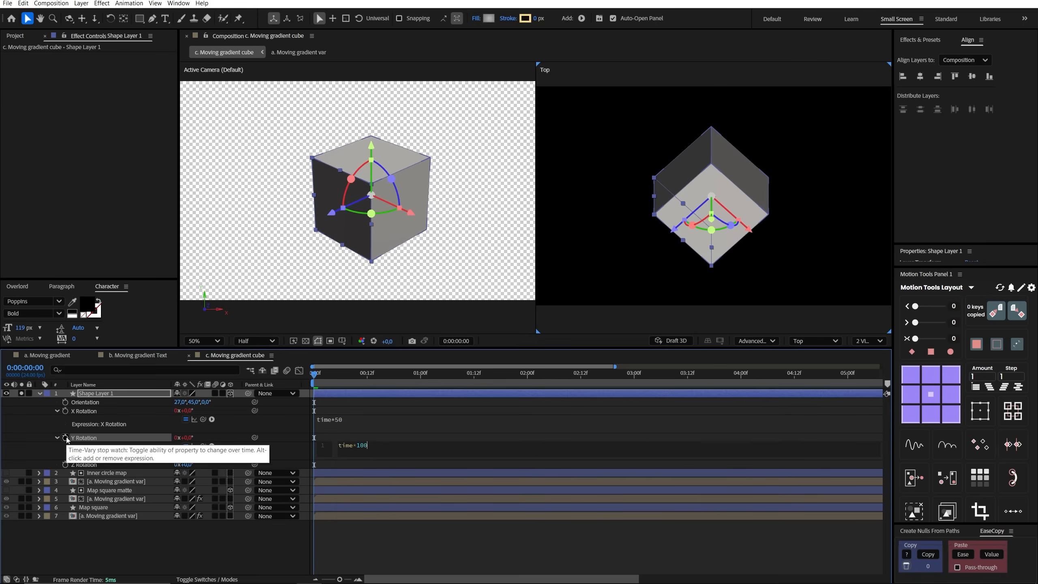
pyautogui.keyDown('alt'); pyautogui.click(66, 465); pyautogui.keyUp('alt')
pyautogui.write('time')
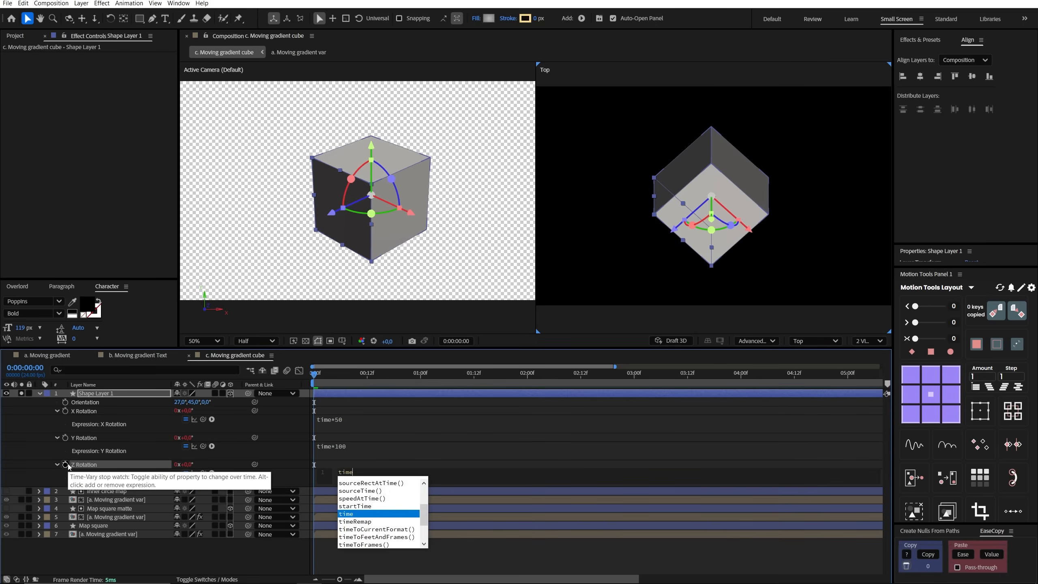
pyautogui.write('*75')
pyautogui.click(373, 510)
pyautogui.press('space')
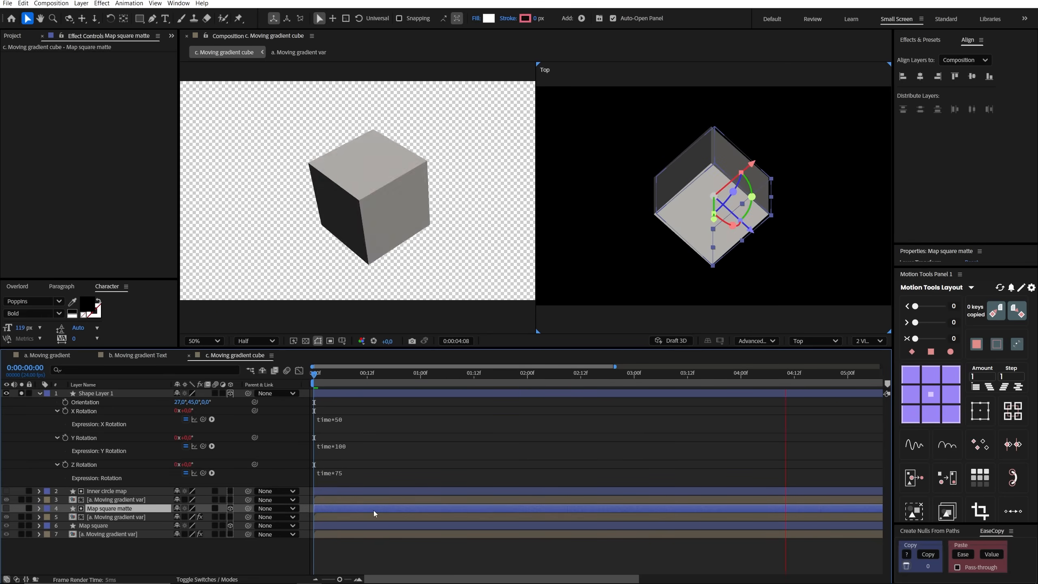
# Delete the demonstration cube's shape layer and return the composition viewer to a single view.
pyautogui.click(94, 394)
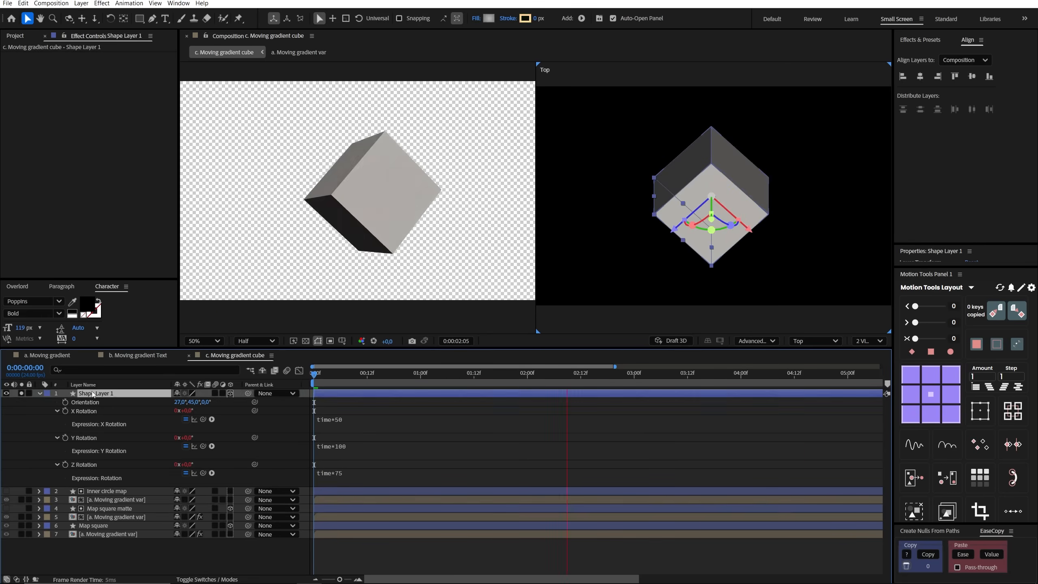
pyautogui.press('Delete')
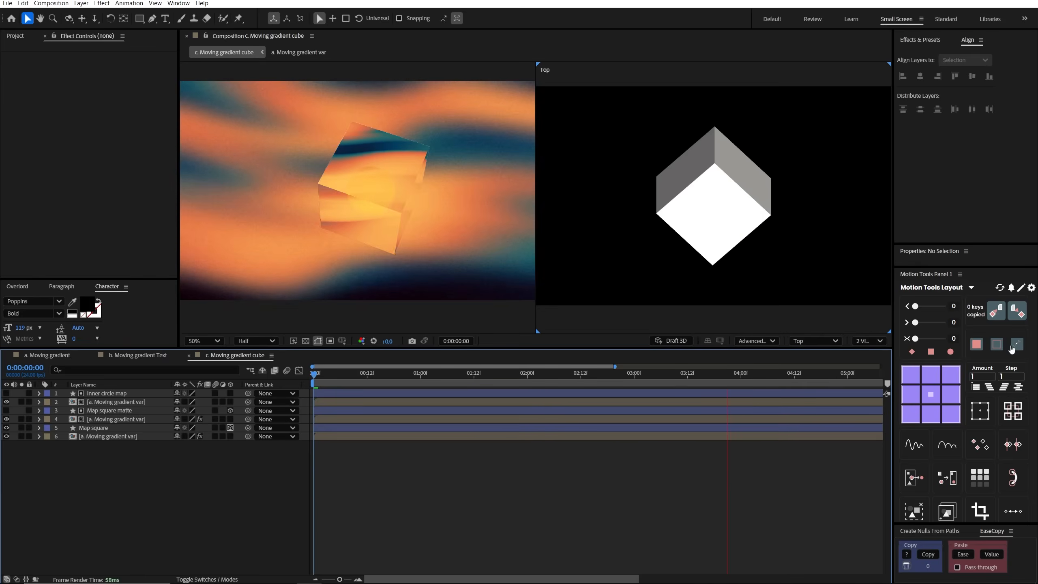
pyautogui.click(866, 341)
pyautogui.click(871, 356)
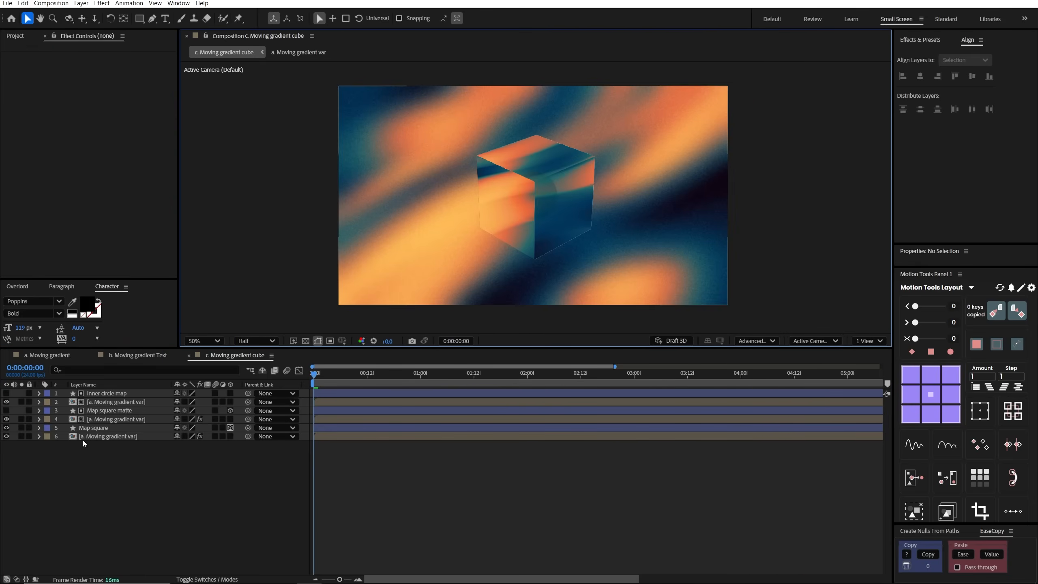
# Solo the Map square and bottom a. Moving gradient var layers, and examine the Displacement Map on the gradient above them.
pyautogui.click(84, 437)
pyautogui.moveTo(21, 428); pyautogui.dragTo(22, 437)
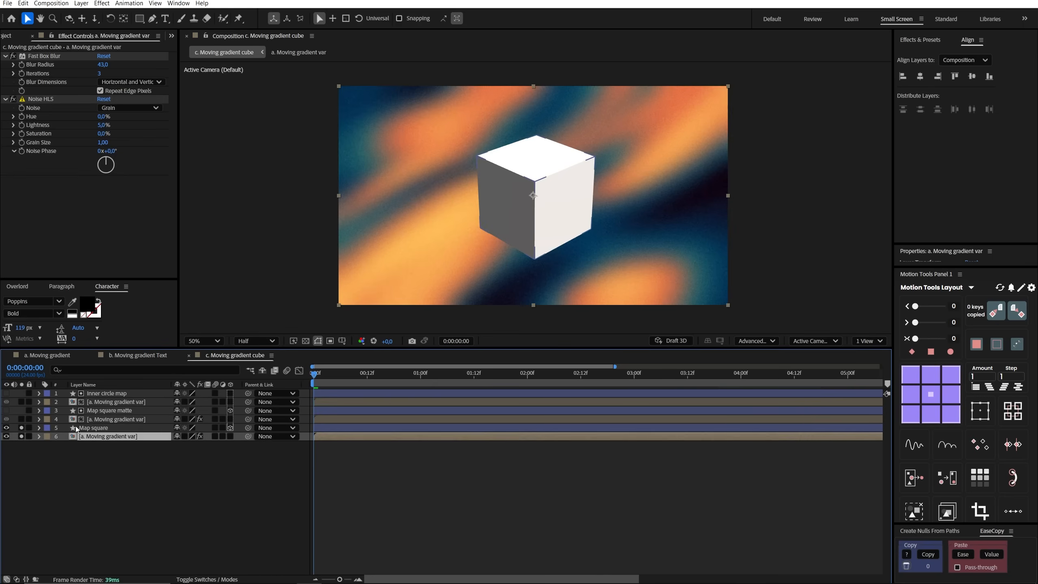
pyautogui.click(122, 428)
pyautogui.click(118, 419)
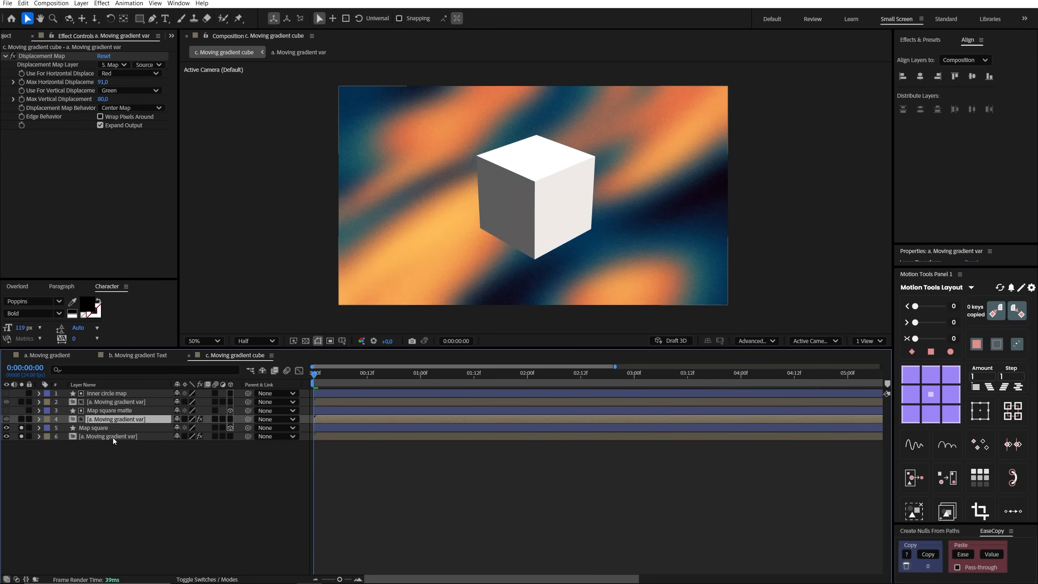
# Isolate the a. Moving gradient var layer directly above Map square and disable its Displacement Map.
pyautogui.click(21, 420)
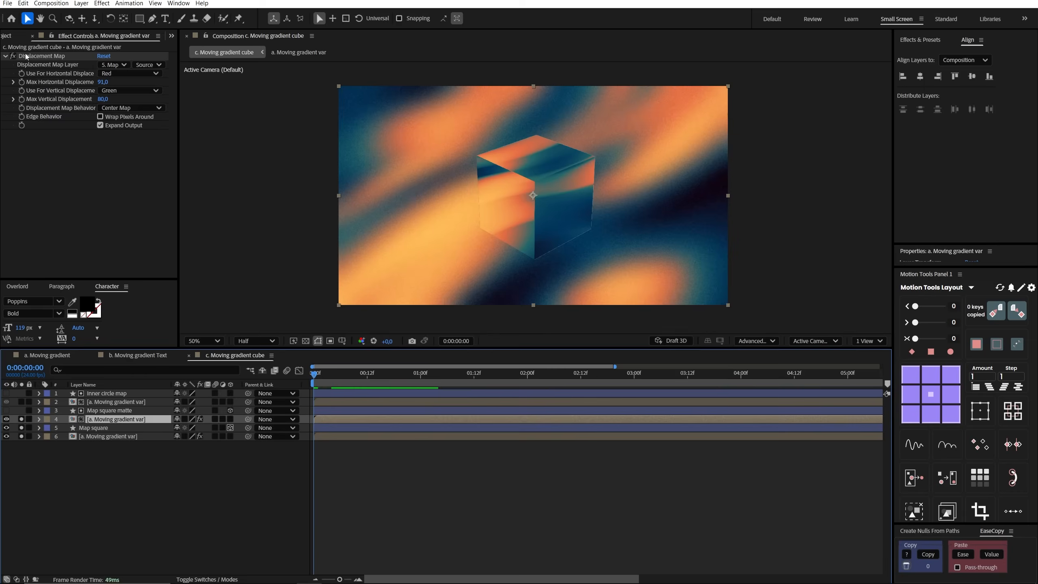
pyautogui.click(13, 56)
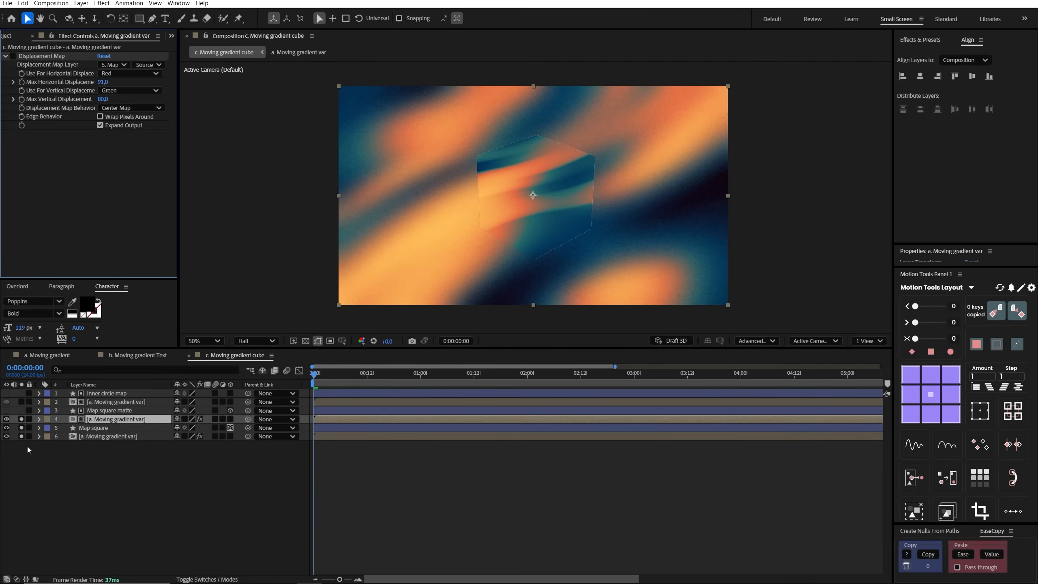
pyautogui.moveTo(21, 428); pyautogui.dragTo(22, 437)
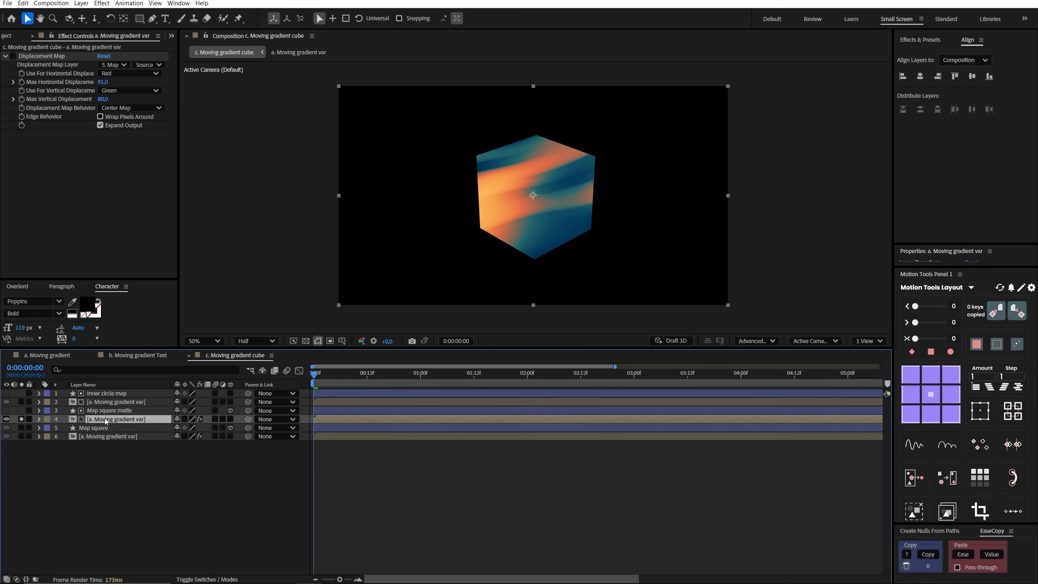
# Set the isolated a. Moving gradient var layer's track matte to No Matte, releasing it from Map square matte.
pyautogui.press('F4')
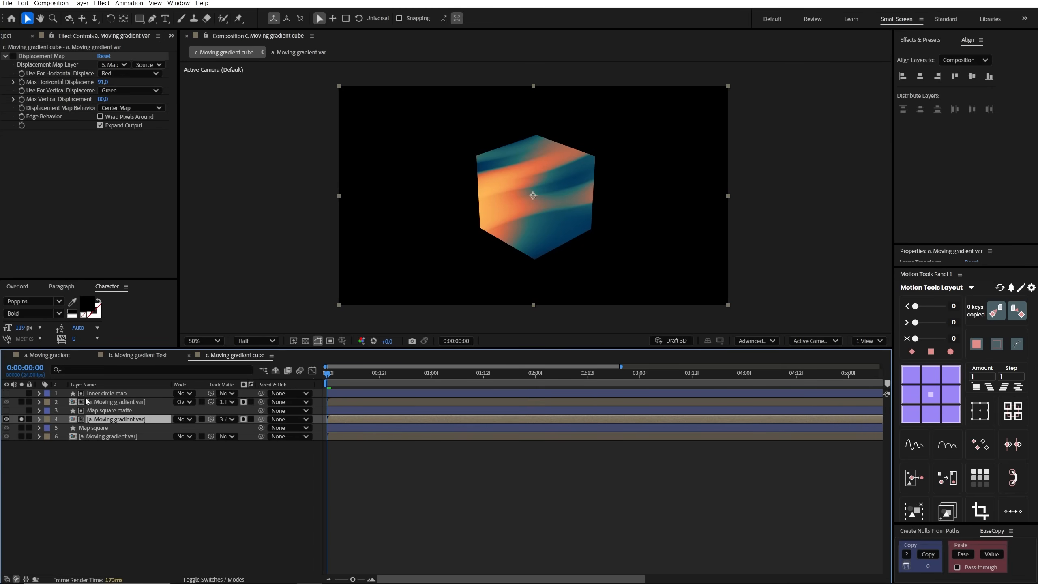
pyautogui.click(108, 410)
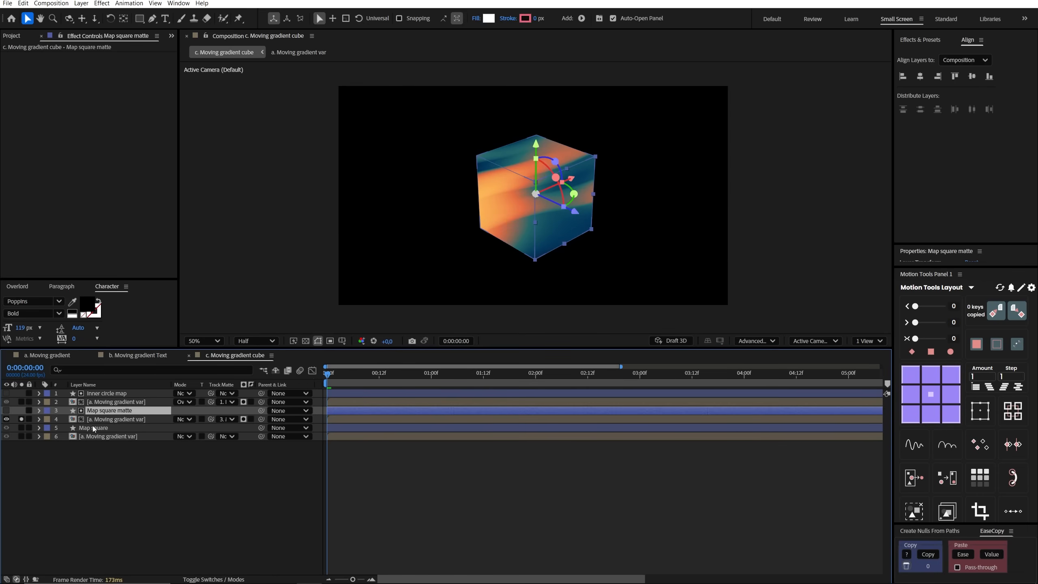
pyautogui.click(227, 419)
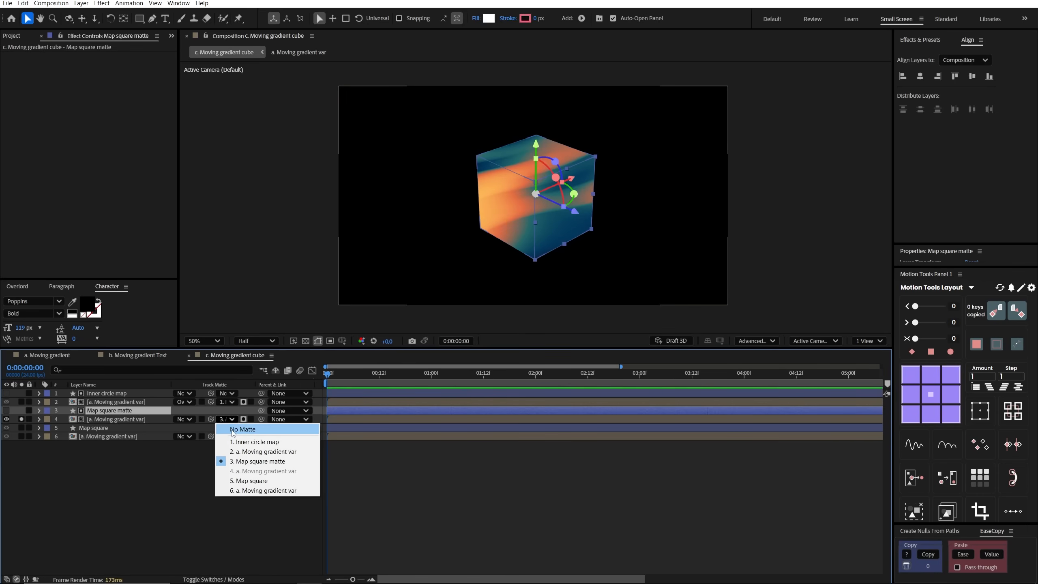
pyautogui.click(241, 430)
pyautogui.click(127, 419)
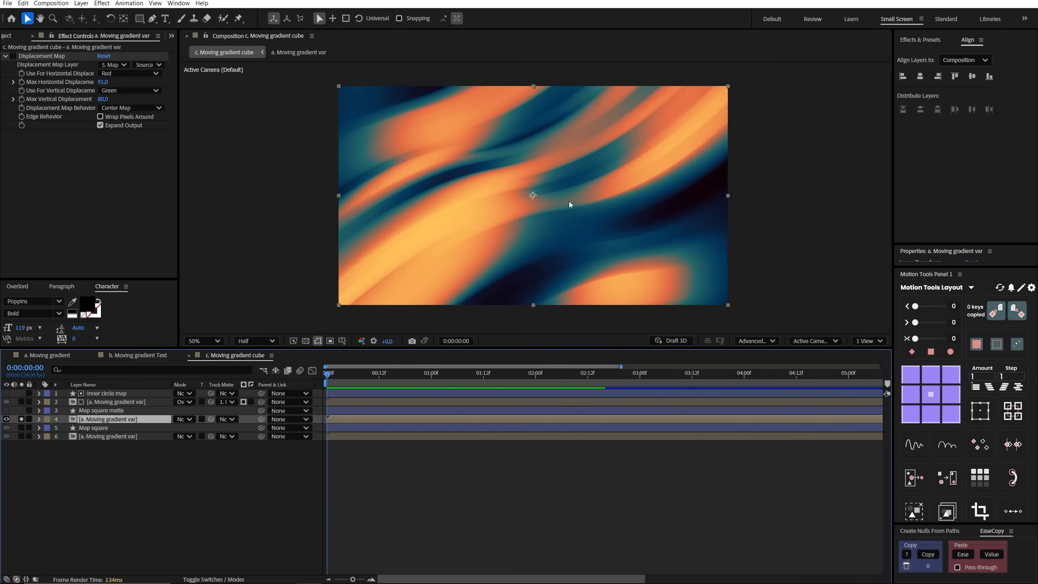
# Enable the gradient layer's Displacement Map and set its maximum horizontal and vertical displacement to 0.
pyautogui.click(13, 56)
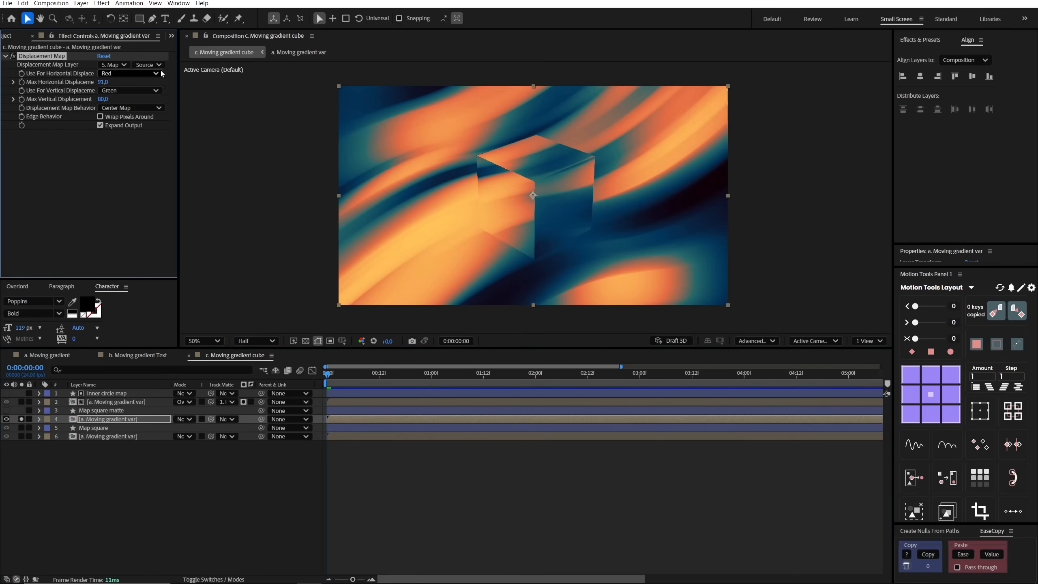
pyautogui.click(103, 82)
pyautogui.write('0')
pyautogui.press('Return')
pyautogui.write('0')
pyautogui.press('Return')
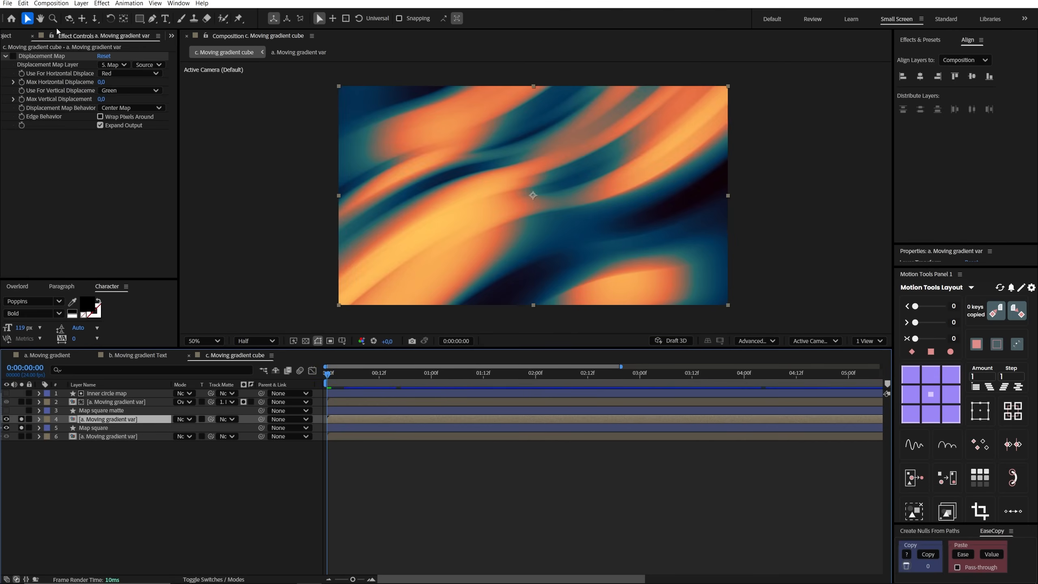
# Reset and re-enable the gradient layer's Displacement Map, using Map square as its map layer and a Max Horizontal Displacement of 197.
pyautogui.click(104, 56)
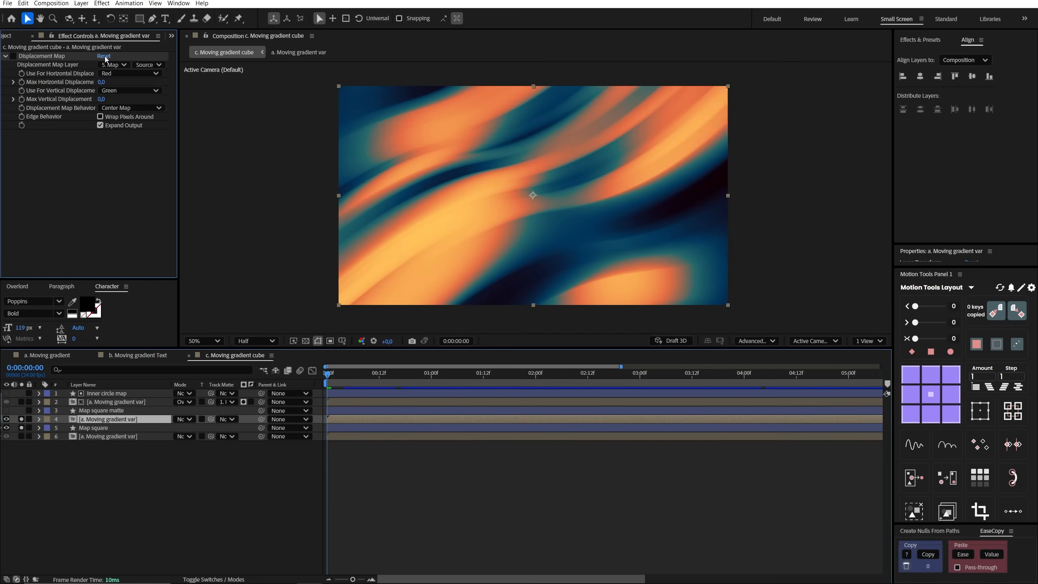
pyautogui.click(13, 56)
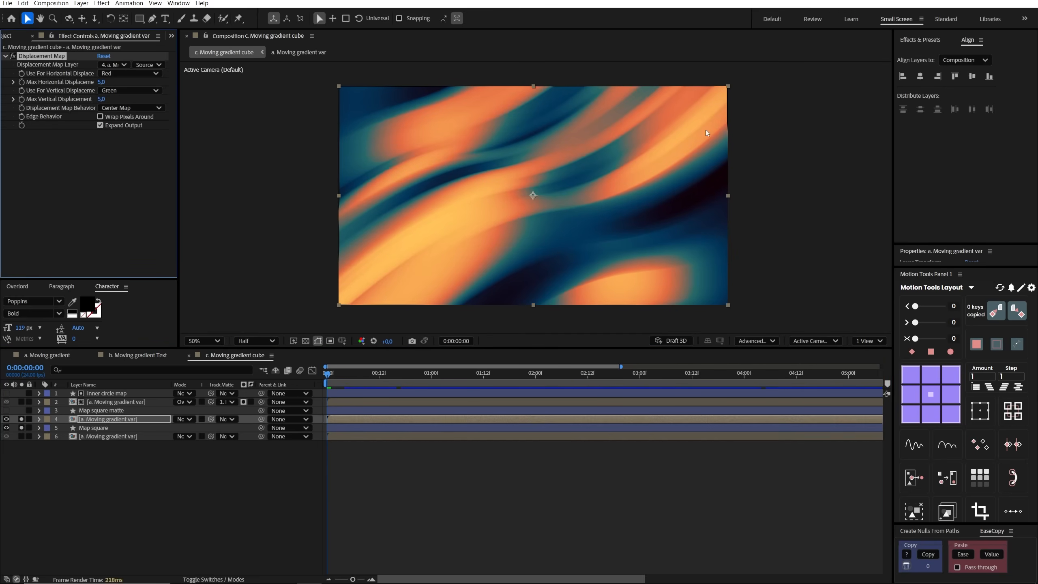
pyautogui.click(114, 65)
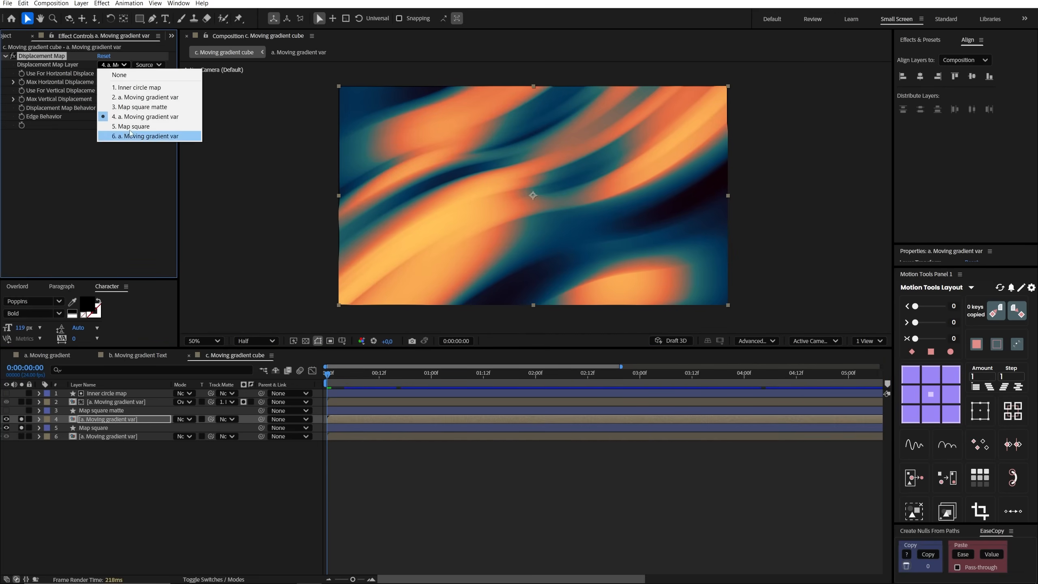
pyautogui.click(146, 127)
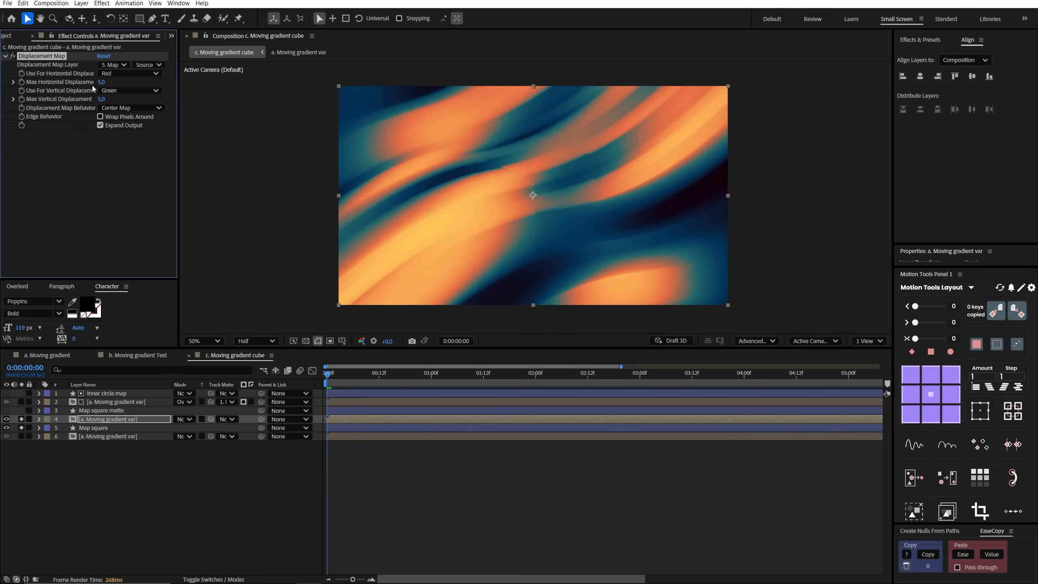
pyautogui.moveTo(105, 81); pyautogui.dragTo(193, 79)
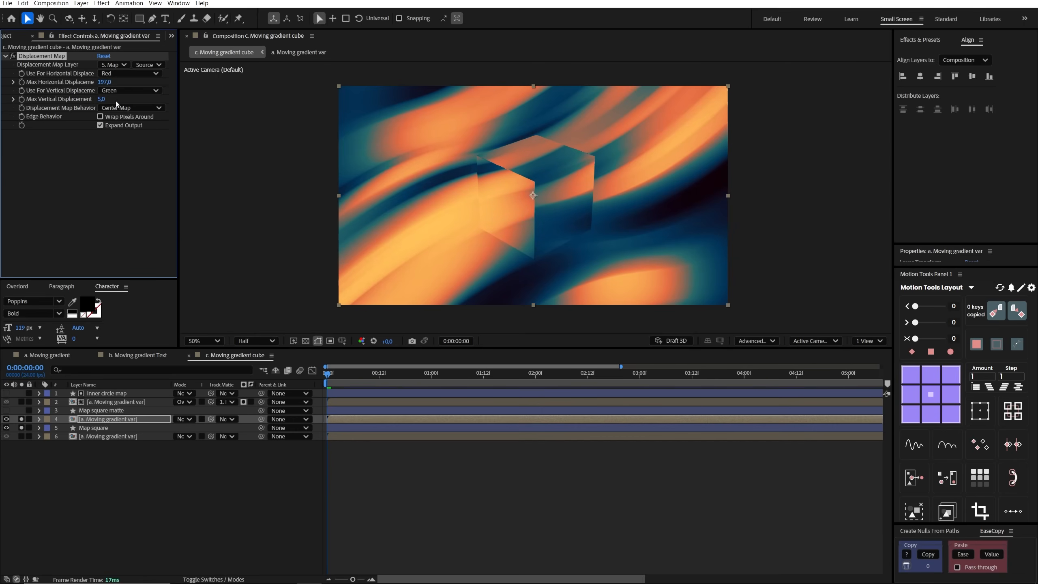
# Set the gradient layer's maximum horizontal displacement to 22 and maximum vertical displacement to 84, and preview the animation.
pyautogui.moveTo(103, 99); pyautogui.dragTo(162, 98)
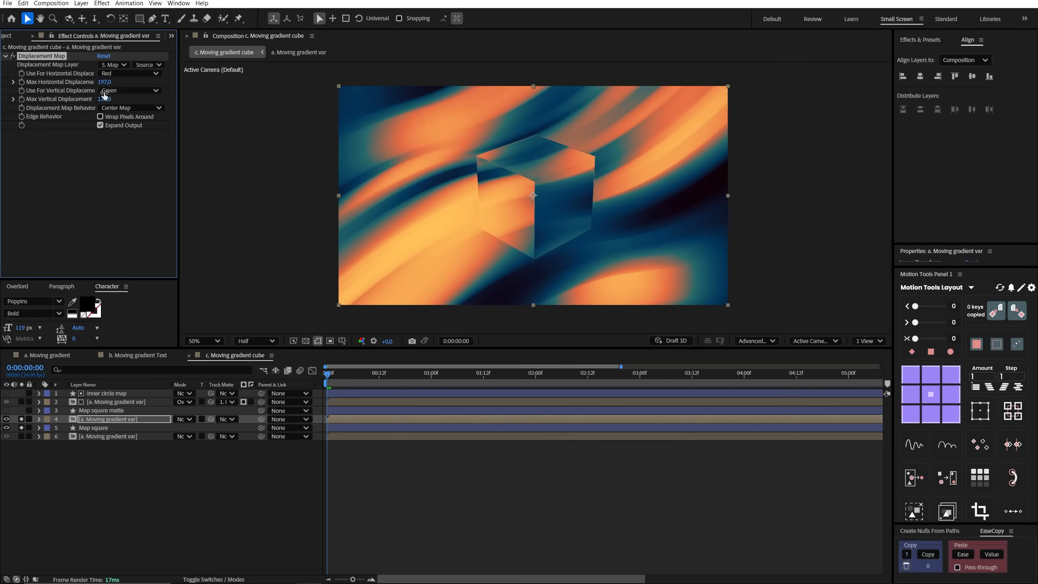
pyautogui.press('space')
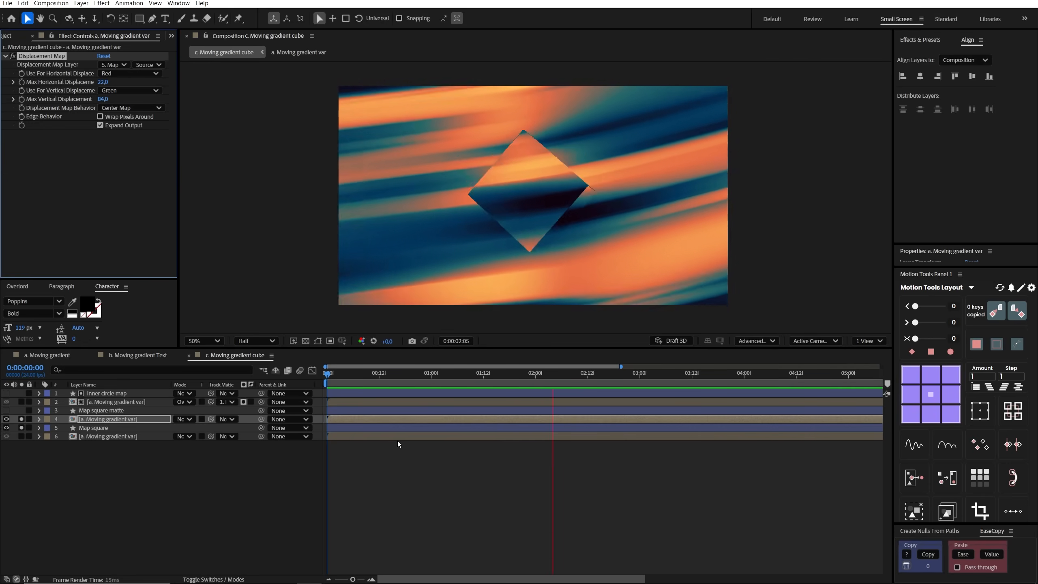
# Solo the bottom a. Moving gradient var layer and assign Map square matte as the track matte of the displaced gradient layer.
pyautogui.click(63, 436)
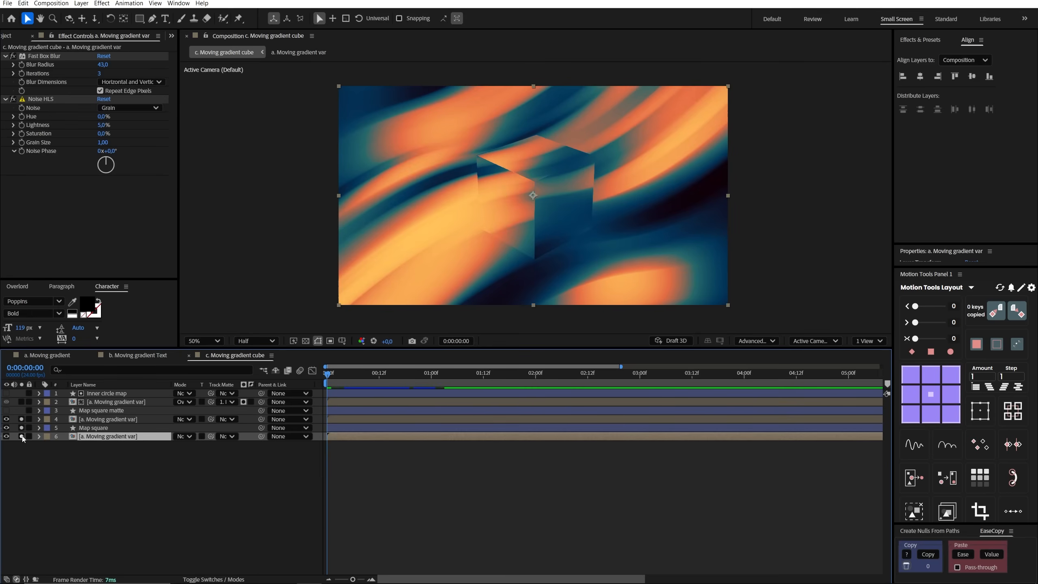
pyautogui.click(116, 420)
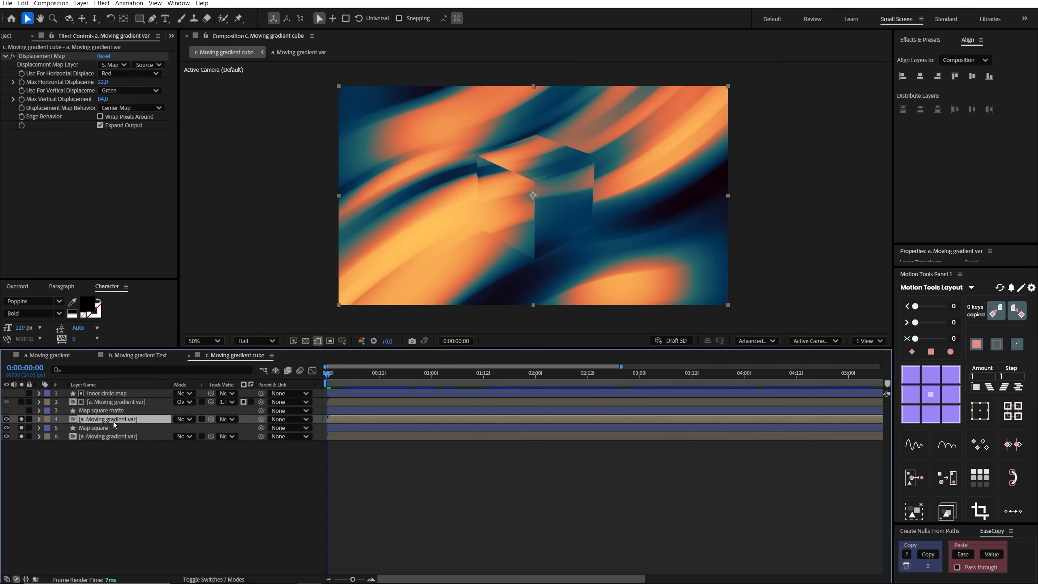
pyautogui.click(94, 410)
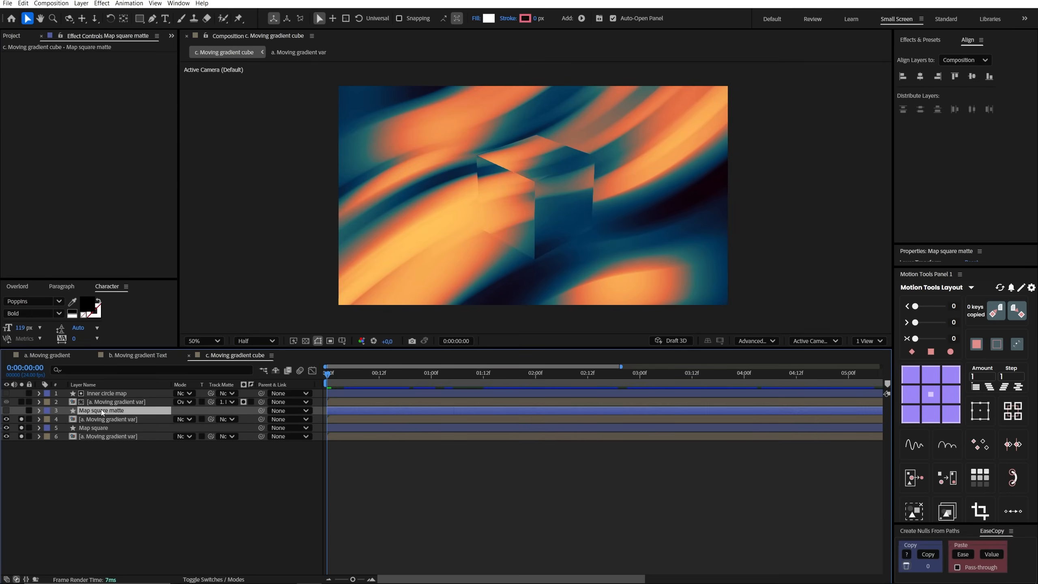
pyautogui.moveTo(211, 420); pyautogui.dragTo(116, 412)
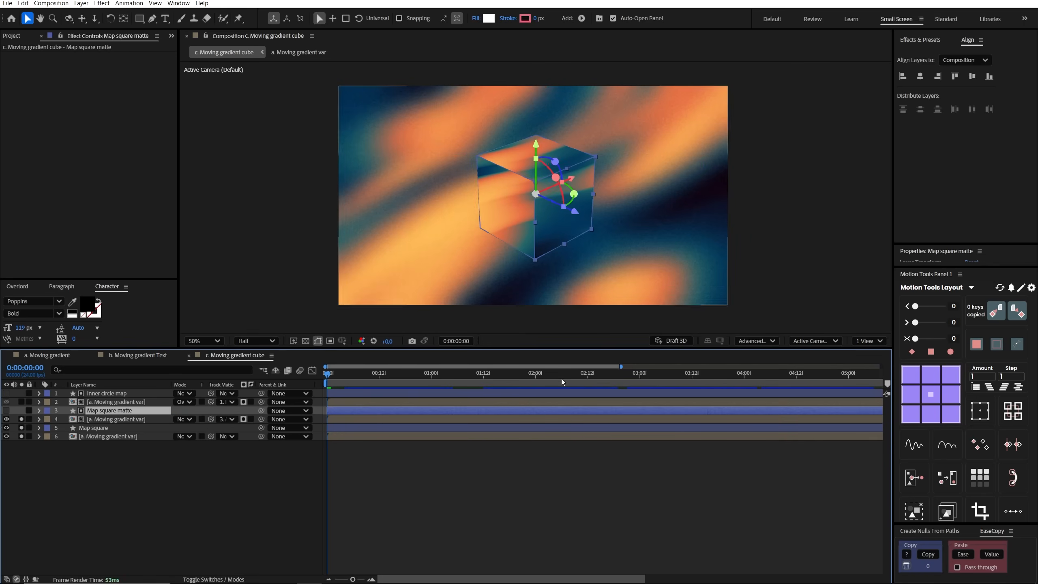
pyautogui.press('F2')
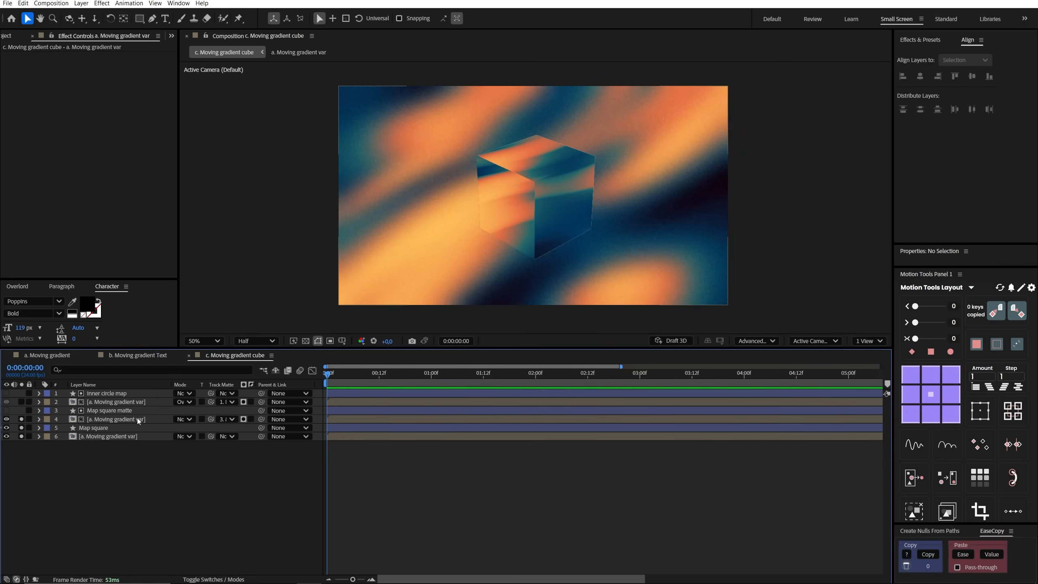
# Solo the a. Moving gradient var layer beneath Inner circle map and release its track matte.
pyautogui.click(117, 402)
pyautogui.click(21, 402)
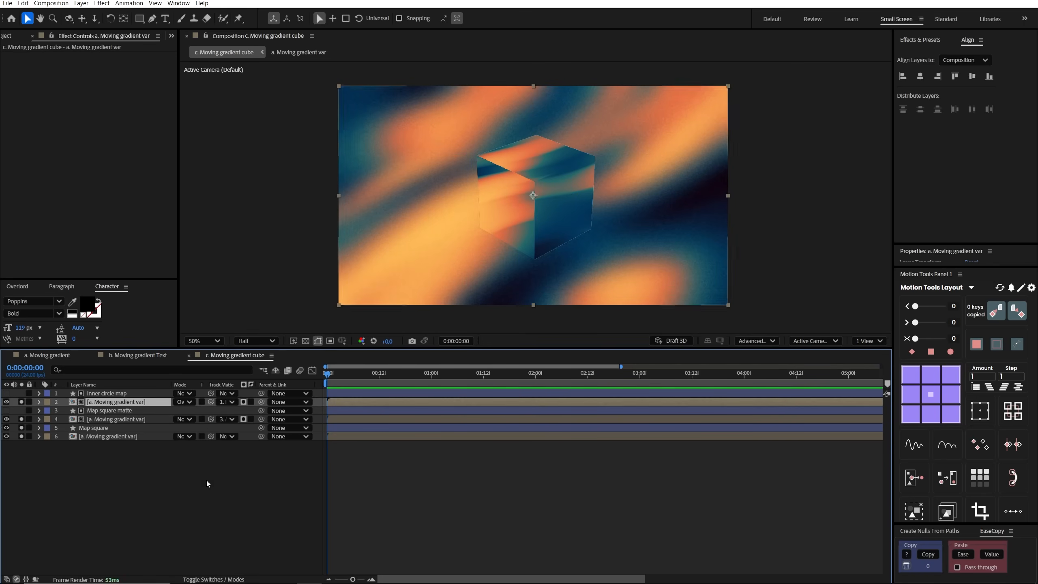
pyautogui.click(122, 394)
pyautogui.click(227, 402)
pyautogui.click(230, 411)
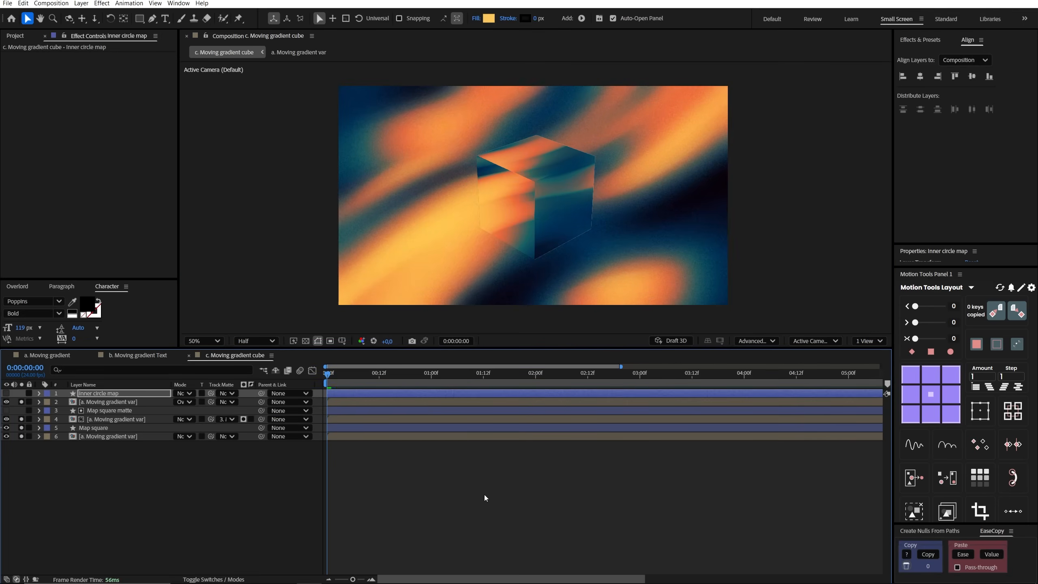
# Show the Inner circle map shape and assign it as the track matte of the gradient layer beneath it.
pyautogui.click(114, 400)
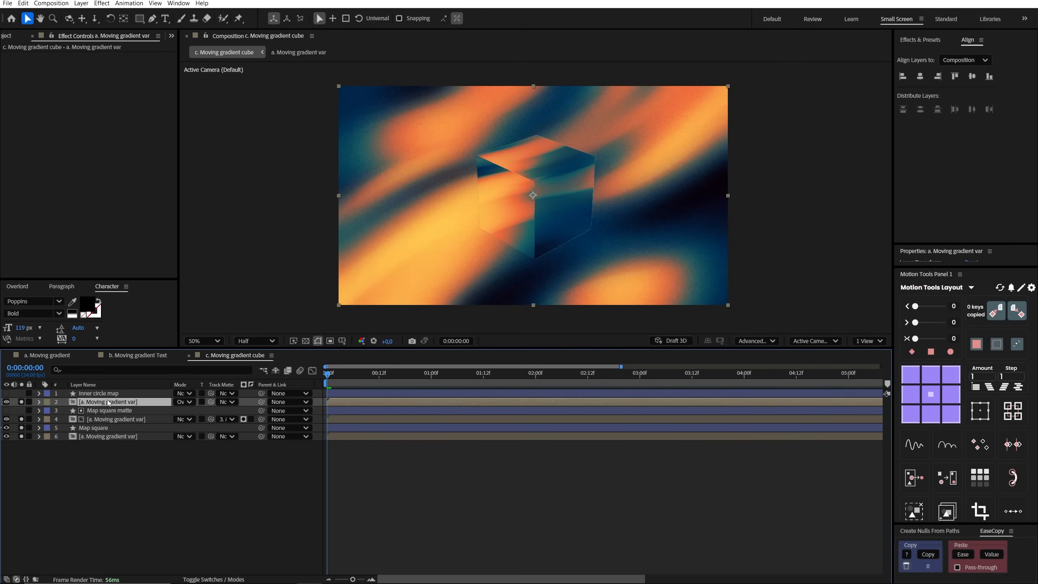
pyautogui.click(133, 394)
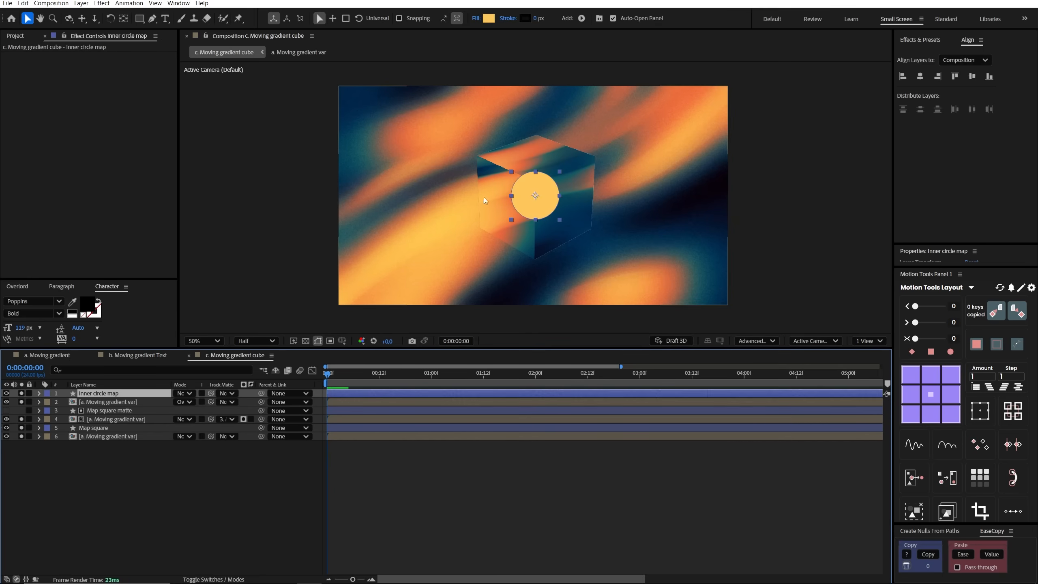
pyautogui.click(142, 402)
pyautogui.moveTo(210, 403); pyautogui.dragTo(117, 394)
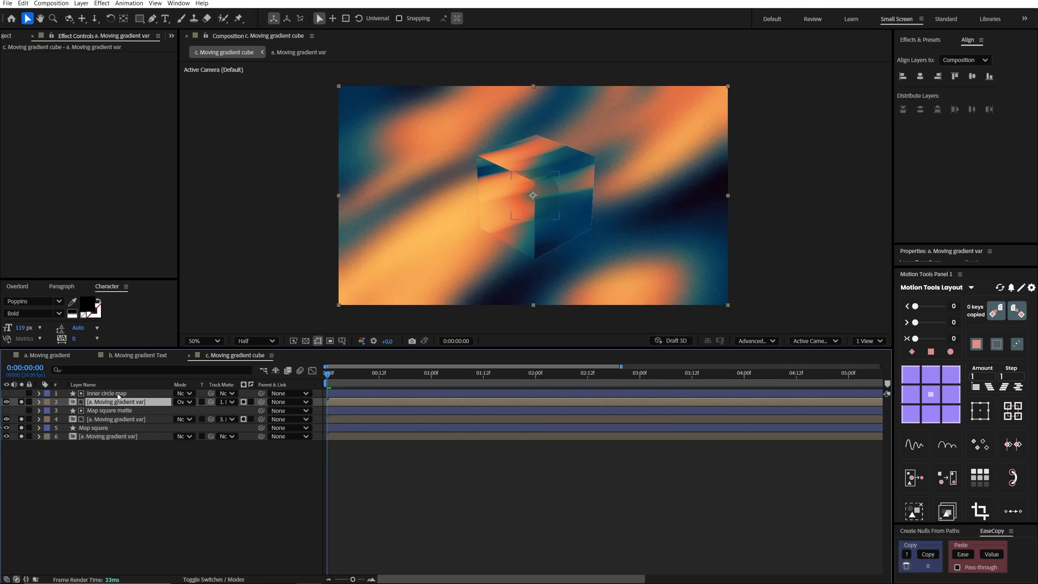
# Examine the circle-matted gradient layer in isolation, including its opacity and blending mode, and preview the cube composition.
pyautogui.click(21, 401)
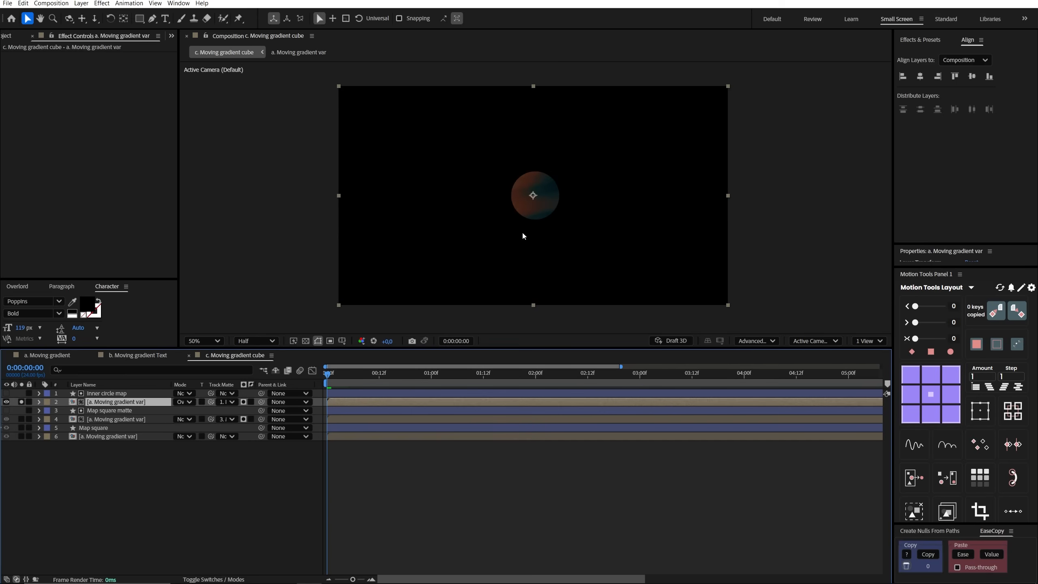
pyautogui.press('t')
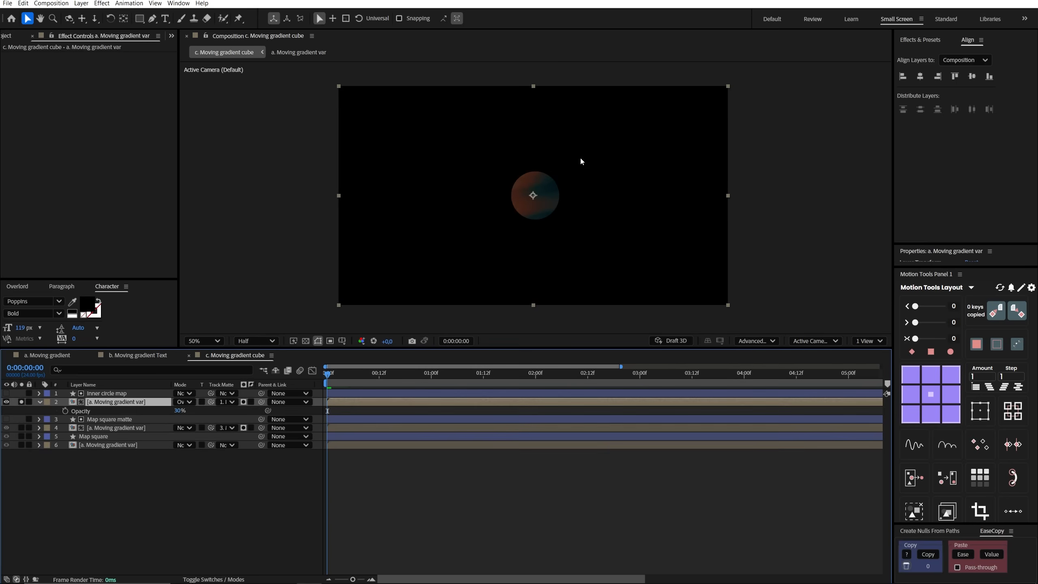
pyautogui.click(184, 402)
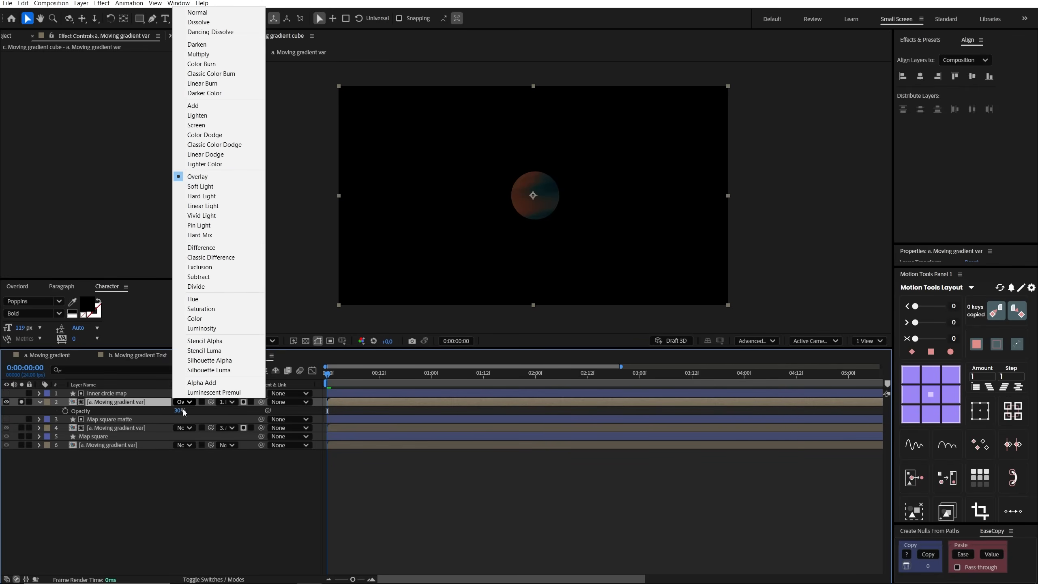
pyautogui.click(184, 410)
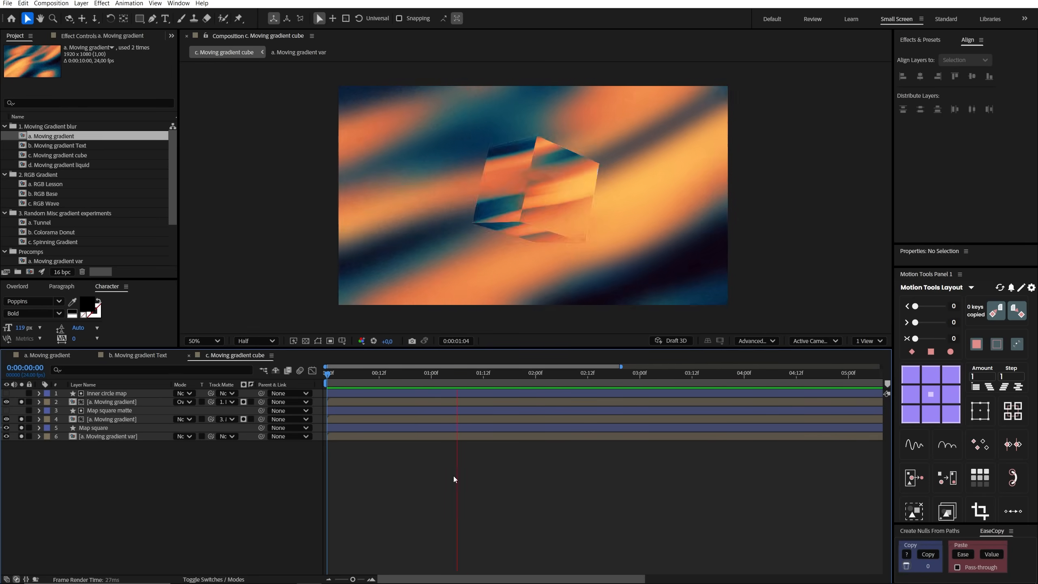
pyautogui.press('space')
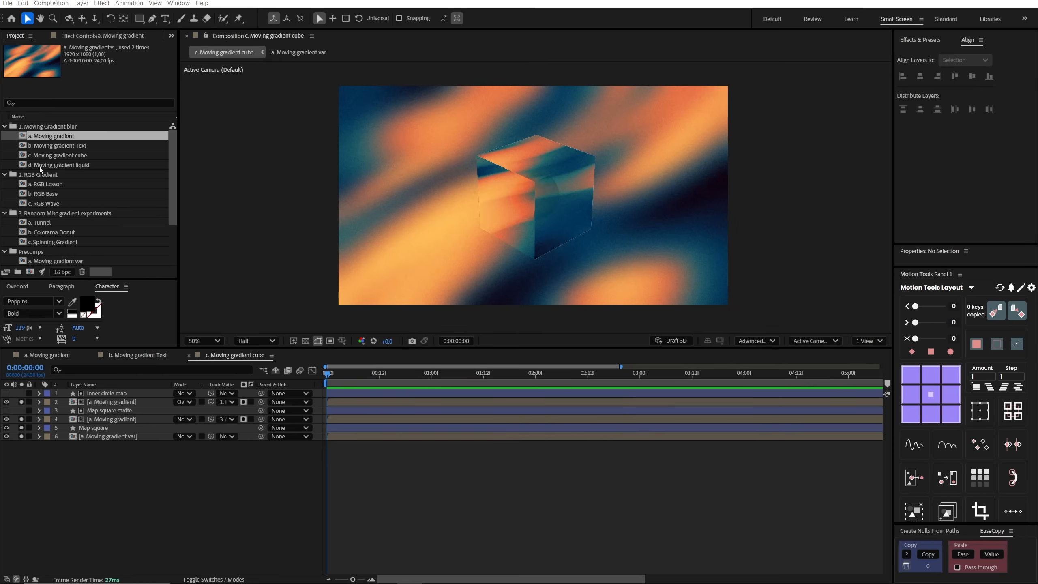
# Open the d. Moving gradient liquid composition, preview its animation and select its gradient layer.
pyautogui.click(41, 164)
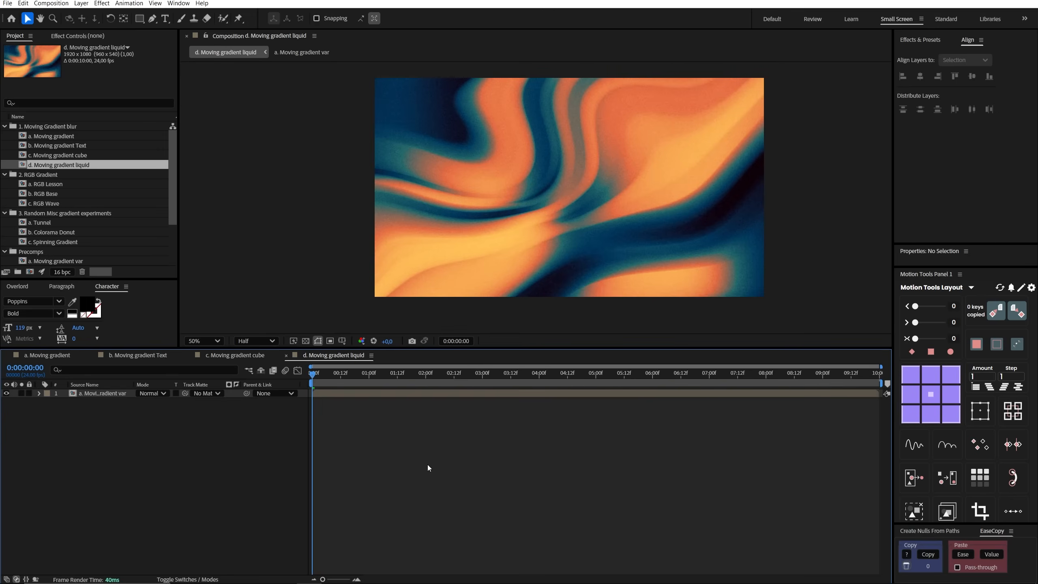
pyautogui.press('space')
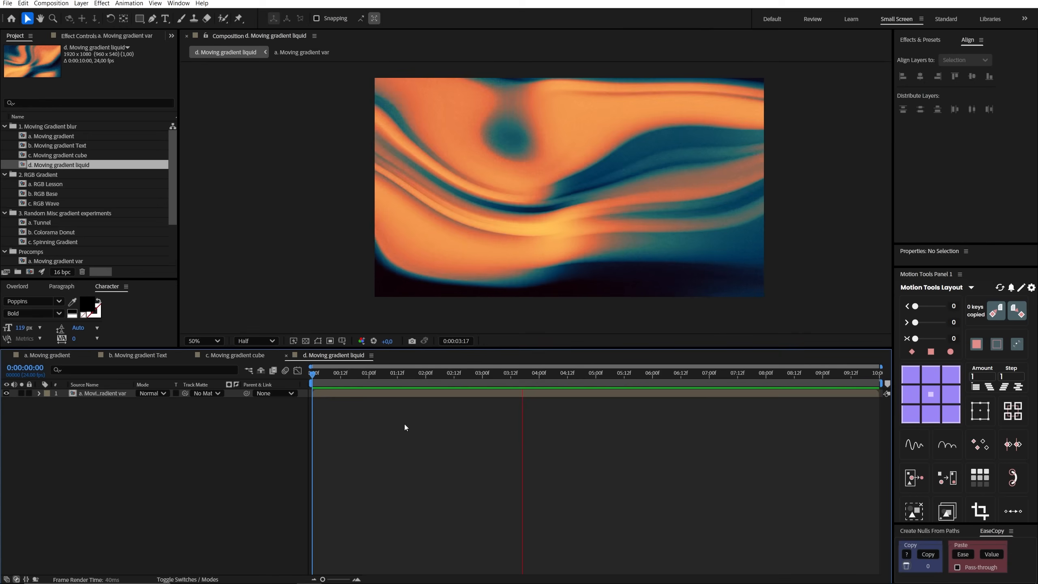
pyautogui.click(330, 394)
pyautogui.press('space')
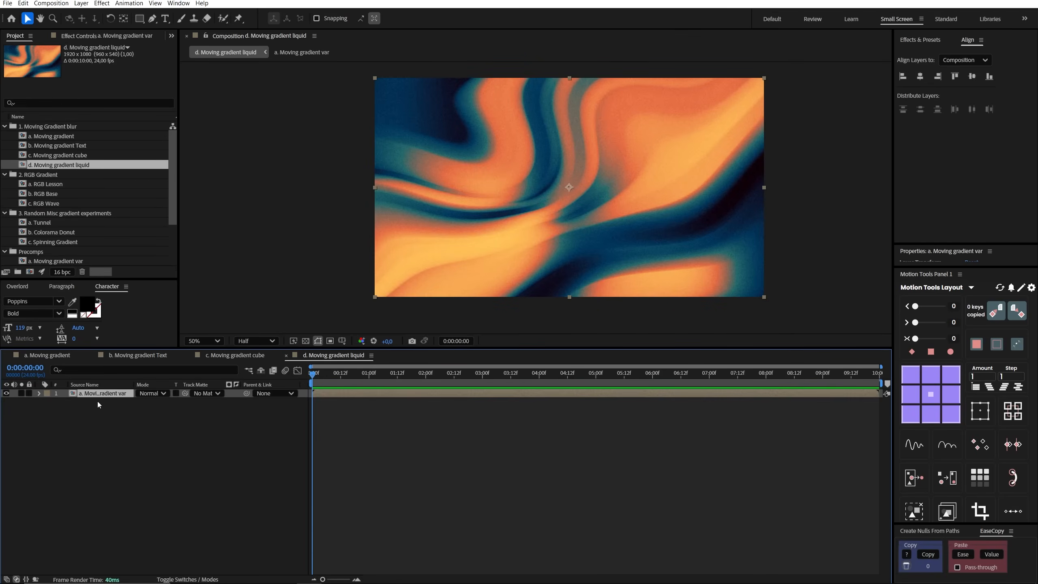
# Disable Noise HLS, set Turbulent Displace to Amount 206 and Size 413, and preview the liquid gradient.
pyautogui.click(84, 39)
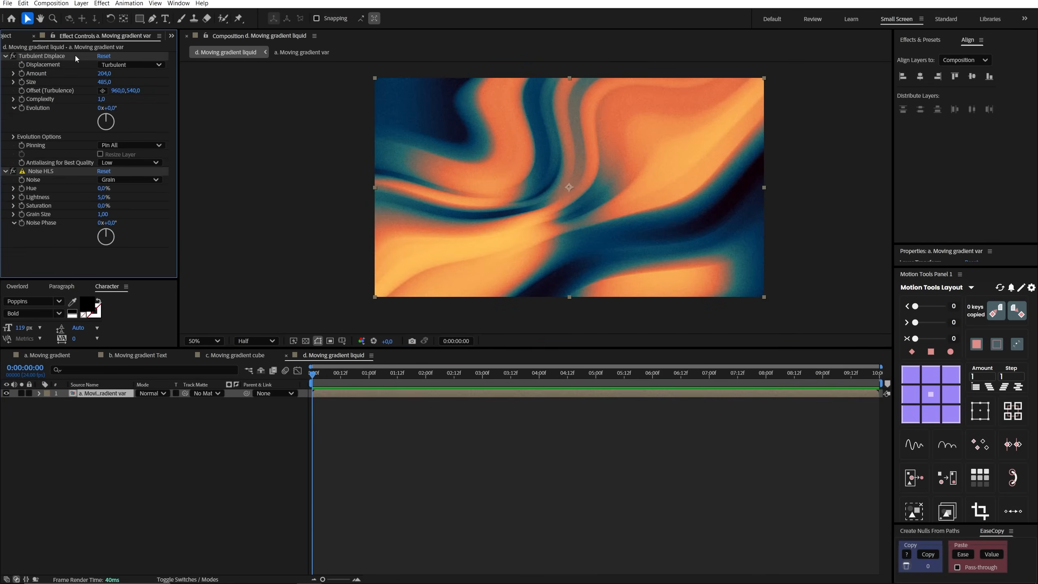
pyautogui.click(14, 172)
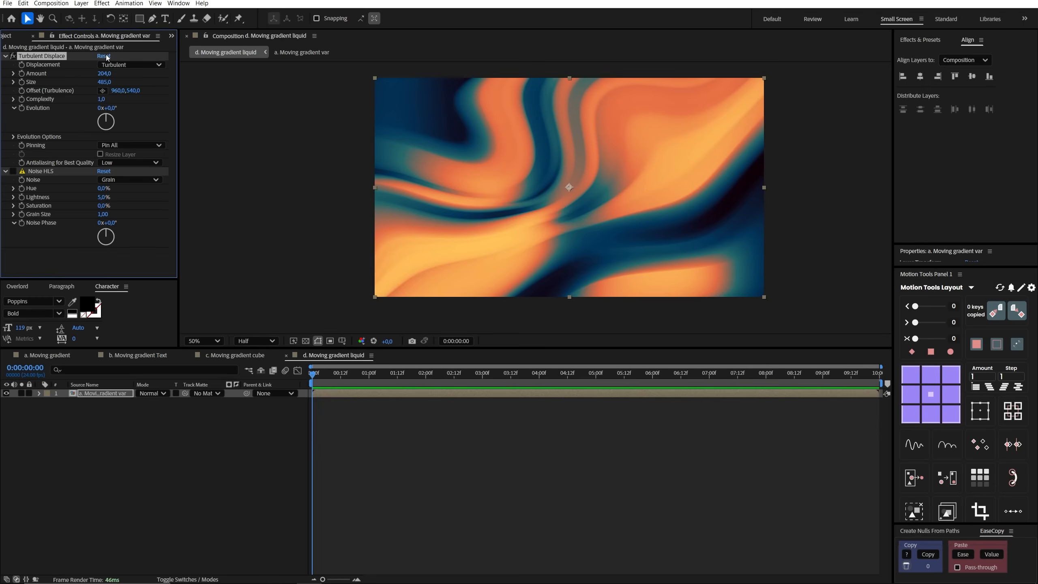
pyautogui.moveTo(128, 74); pyautogui.dragTo(178, 71)
pyautogui.moveTo(102, 82); pyautogui.dragTo(258, 82)
pyautogui.press('space')
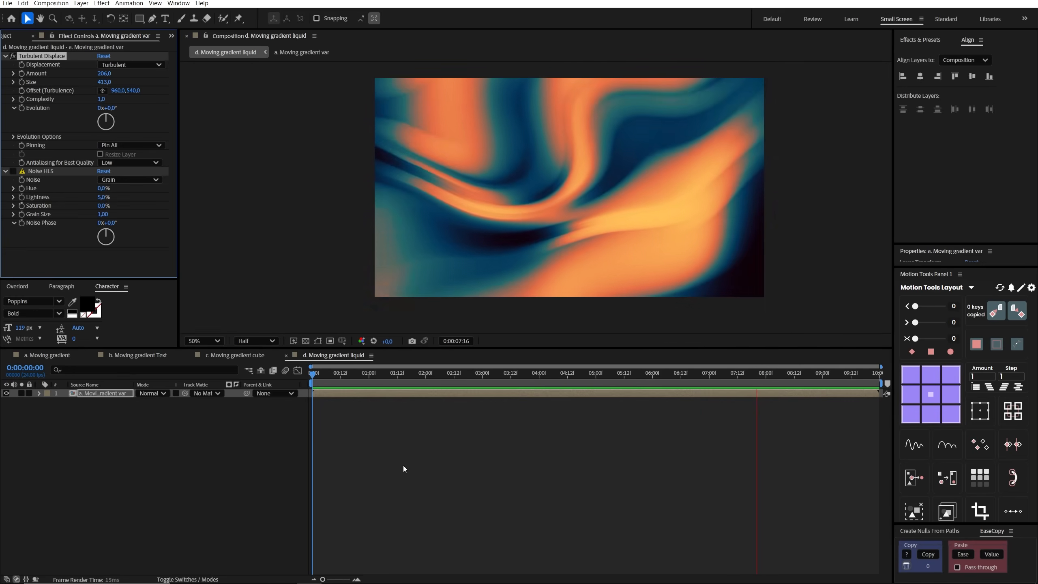
# Open the a. RGB Lesson composition and examine its R, G, B and Black Solid 2 layers.
pyautogui.click(8, 36)
pyautogui.click(43, 176)
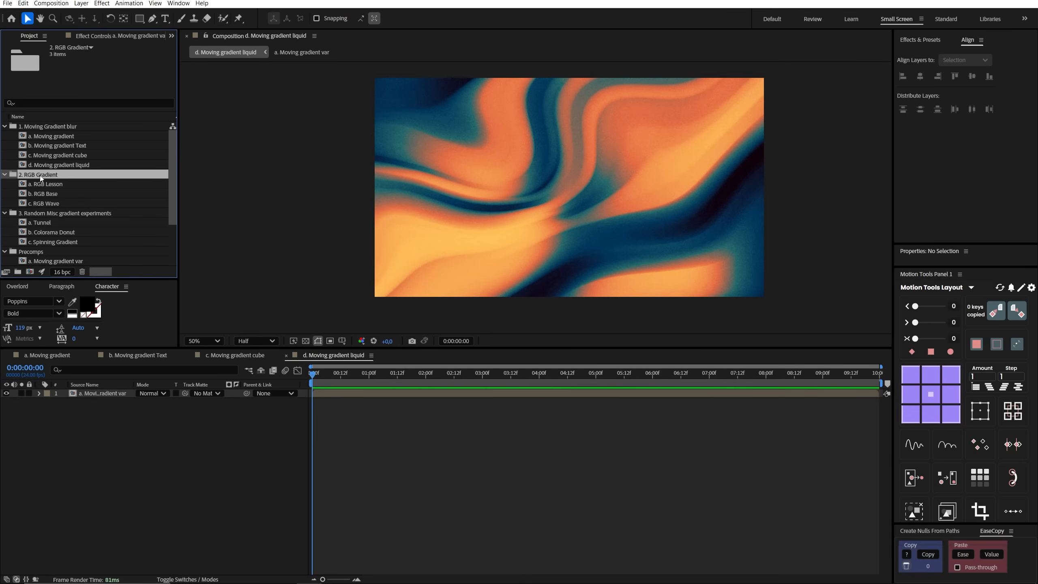
pyautogui.doubleClick(61, 184)
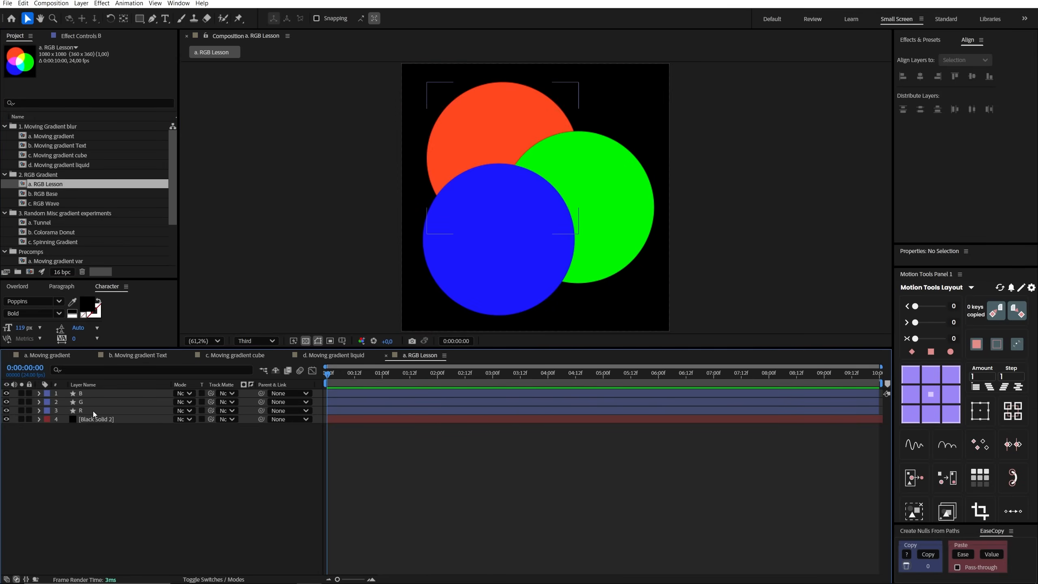
pyautogui.click(93, 410)
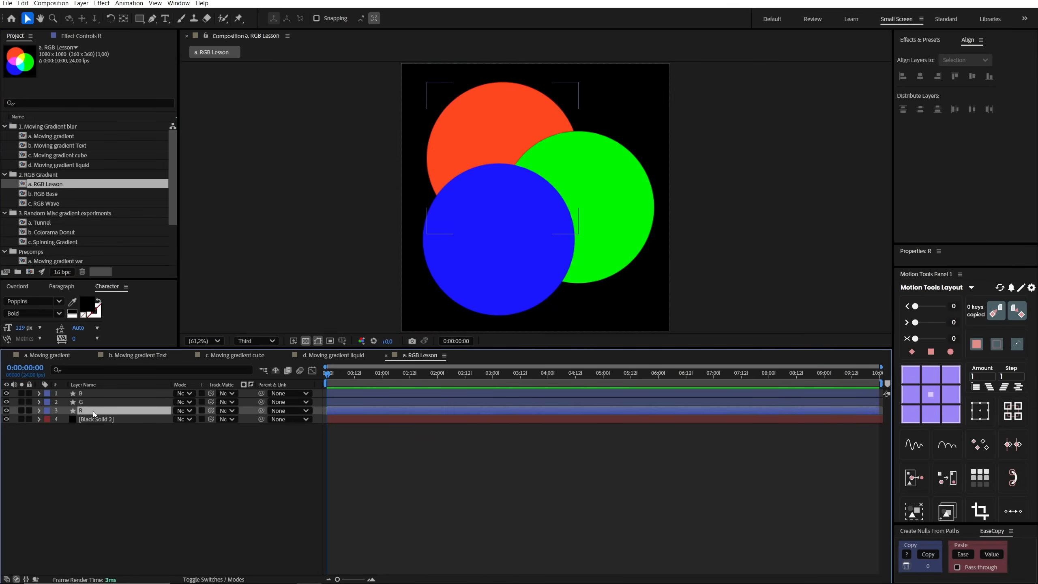
pyautogui.click(91, 402)
pyautogui.click(91, 393)
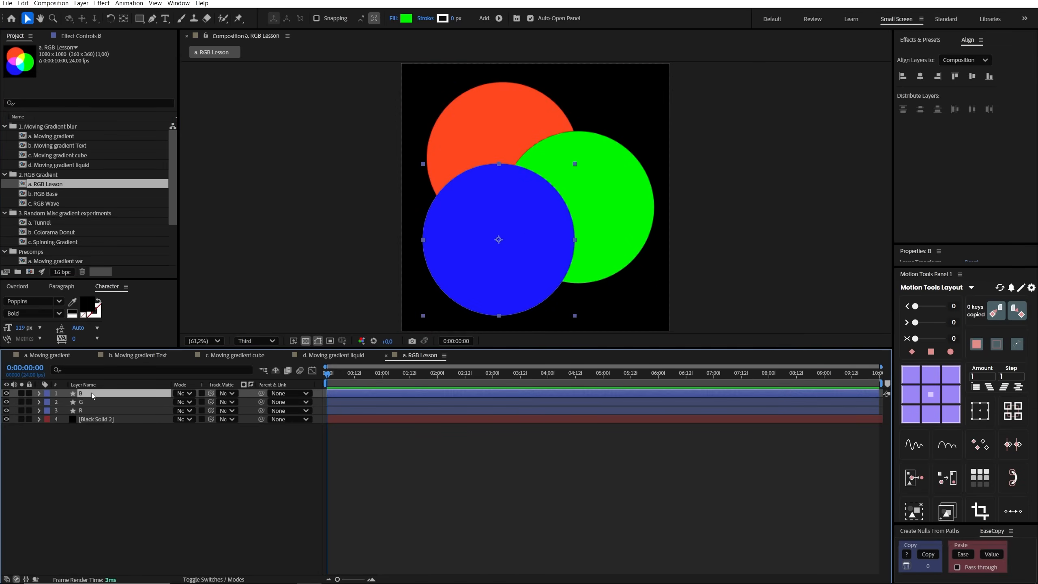
pyautogui.click(104, 421)
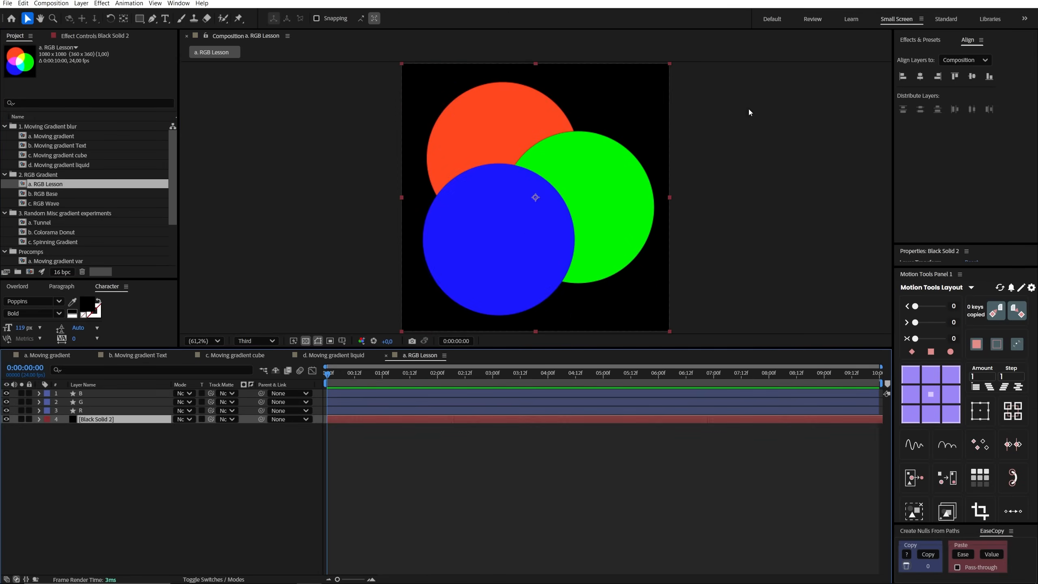
# Set the blending mode of the R, G and B circle layers to Add.
pyautogui.moveTo(166, 463); pyautogui.dragTo(126, 391)
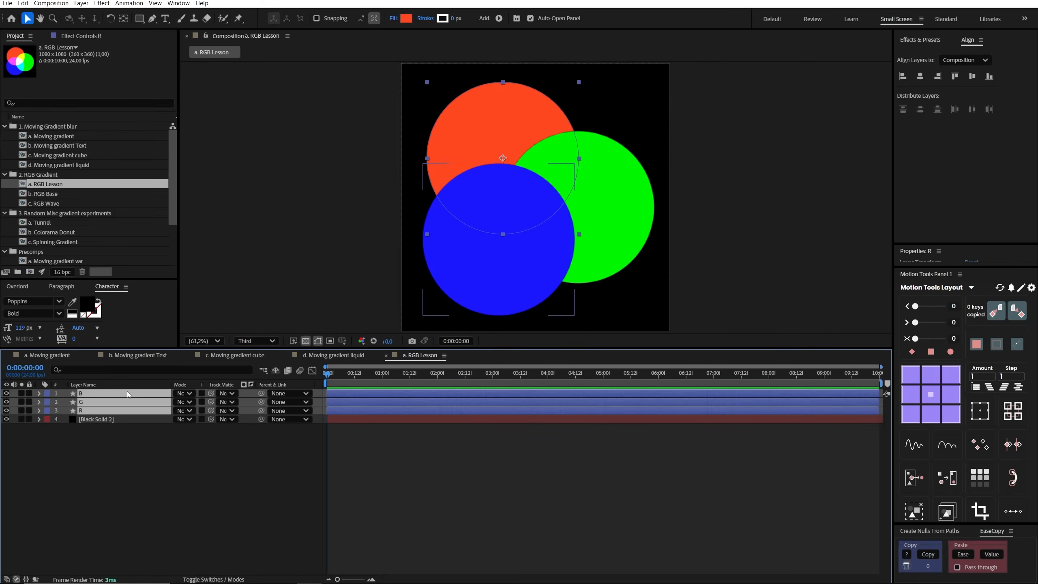
pyautogui.click(189, 394)
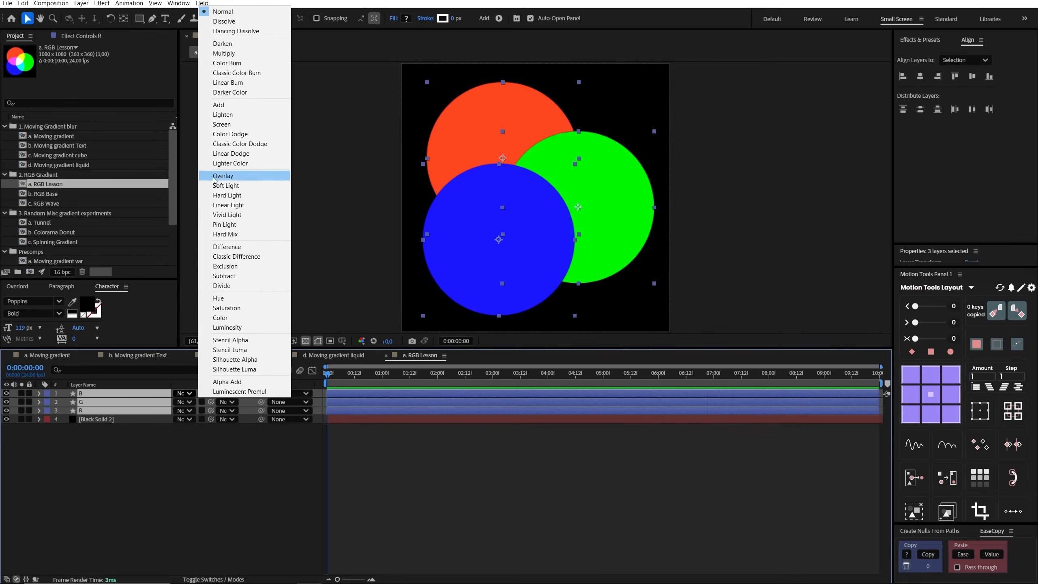
pyautogui.click(236, 107)
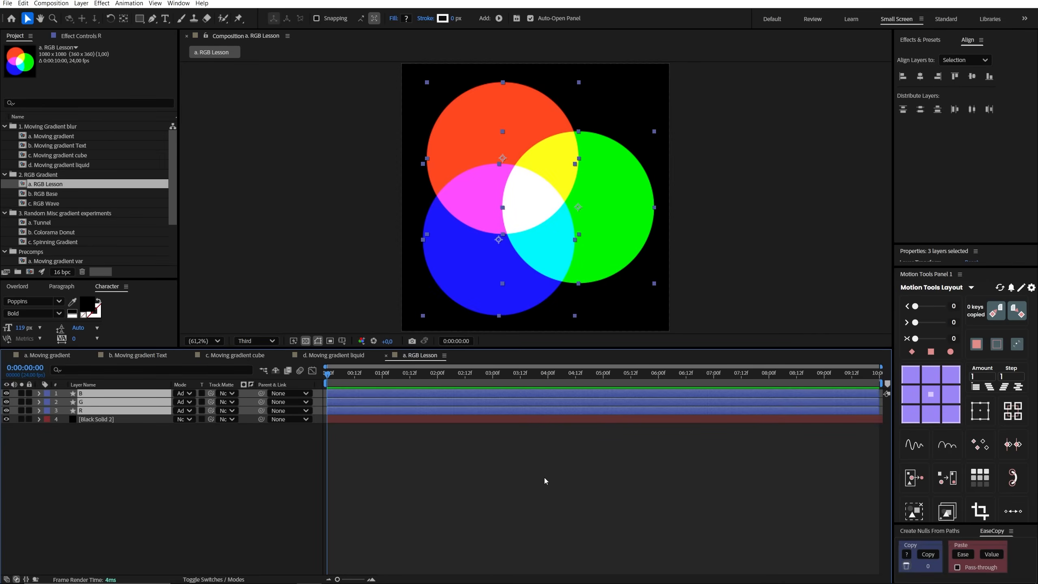
# Open the b. RGB Base composition, preview it and hide the Blur and contrast adjustment layer.
pyautogui.doubleClick(46, 194)
pyautogui.press('space')
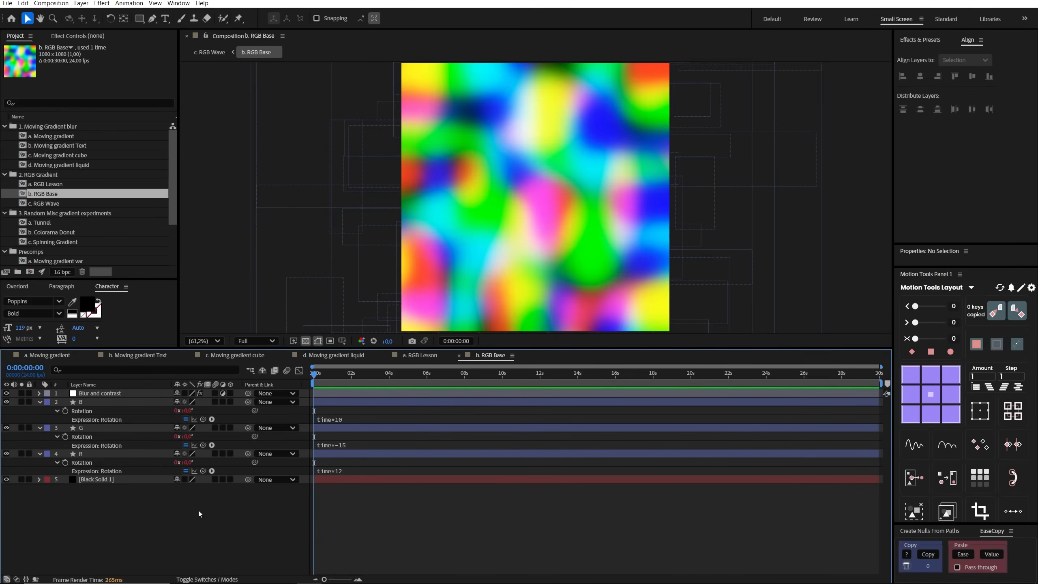
pyautogui.click(94, 454)
pyautogui.click(43, 394)
pyautogui.click(6, 394)
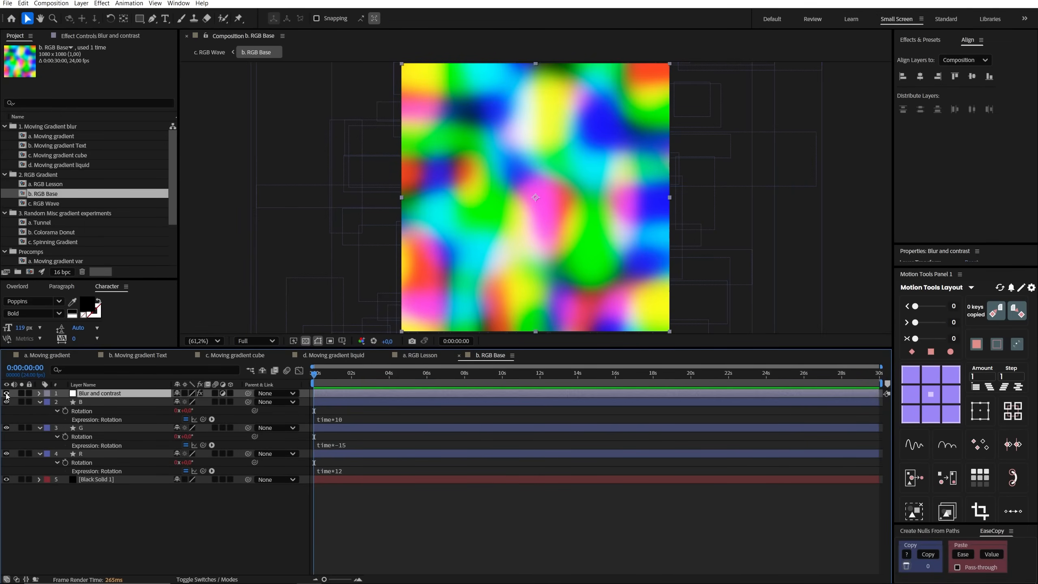
# Solo the Black Solid 1 and R layers to isolate the red ellipses on the black background.
pyautogui.click(96, 480)
pyautogui.click(21, 480)
pyautogui.click(86, 454)
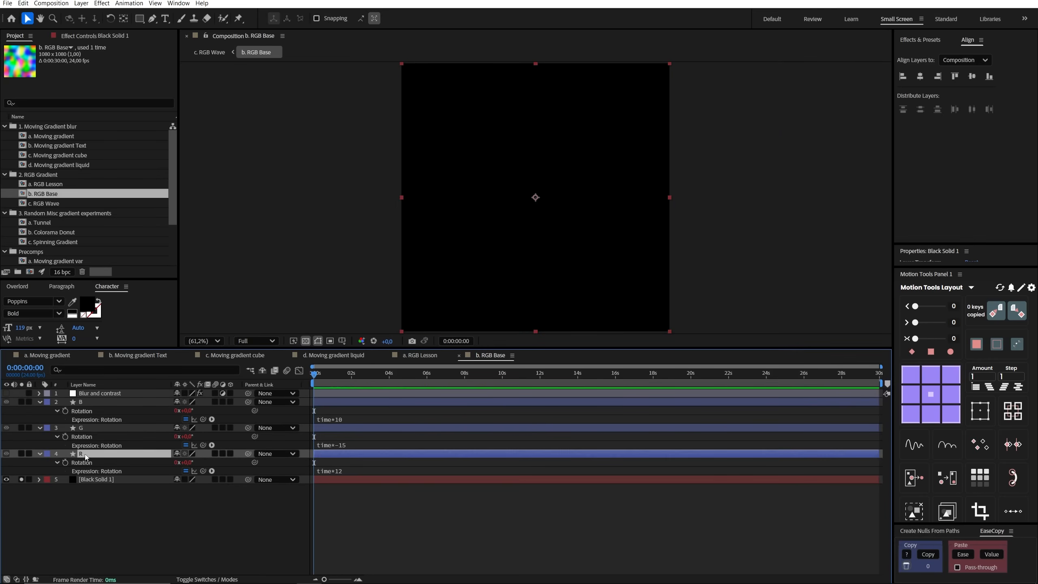
pyautogui.click(21, 454)
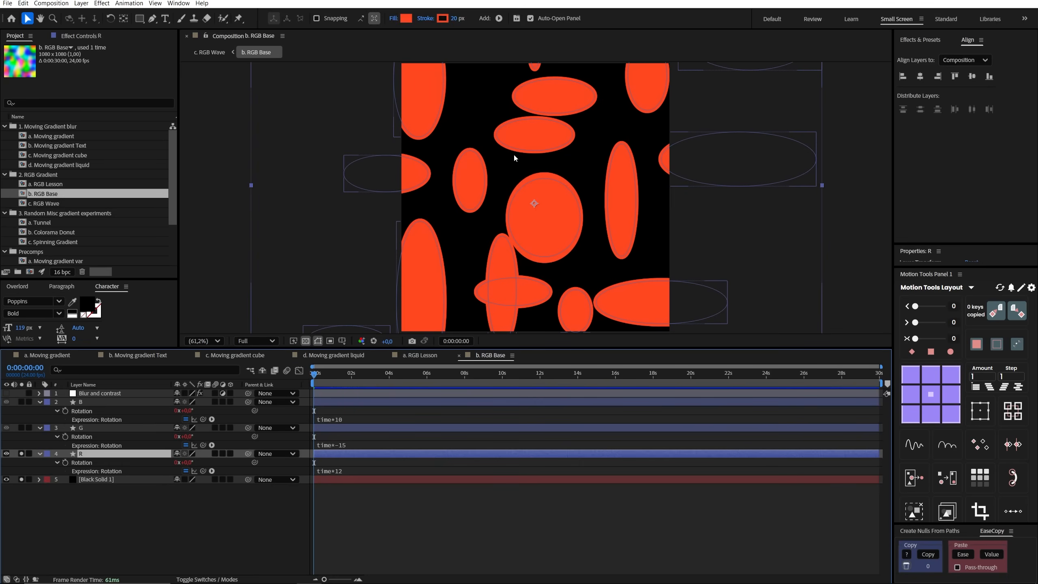
# Add the G and B ellipse layers to the soloed R layer and scrub the timeline to preview the additive overlaps.
pyautogui.press(',')
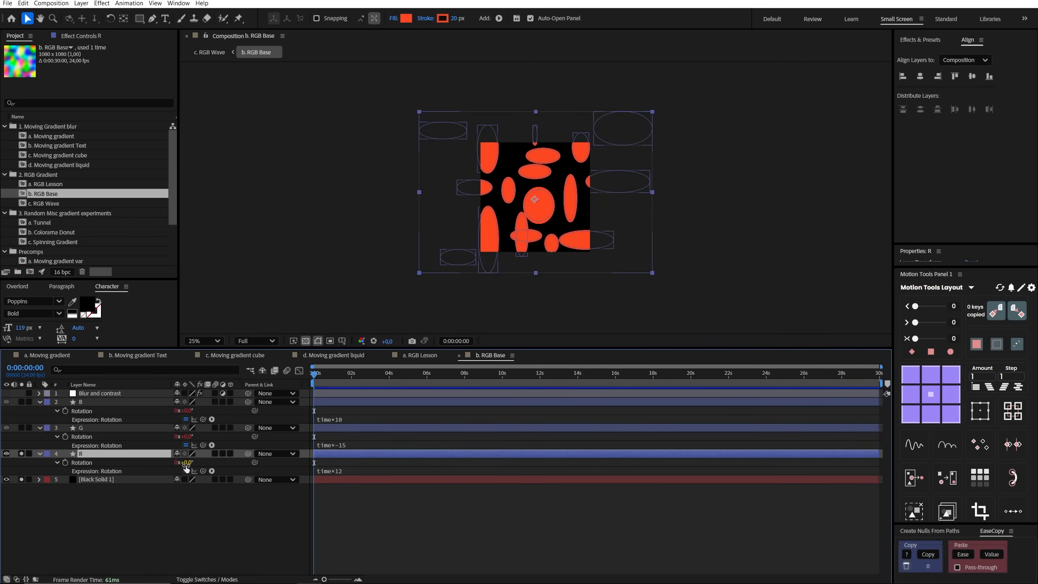
pyautogui.moveTo(314, 373); pyautogui.dragTo(218, 423)
pyautogui.click(6, 427)
pyautogui.click(88, 429)
pyautogui.hotkey('shift', '/')
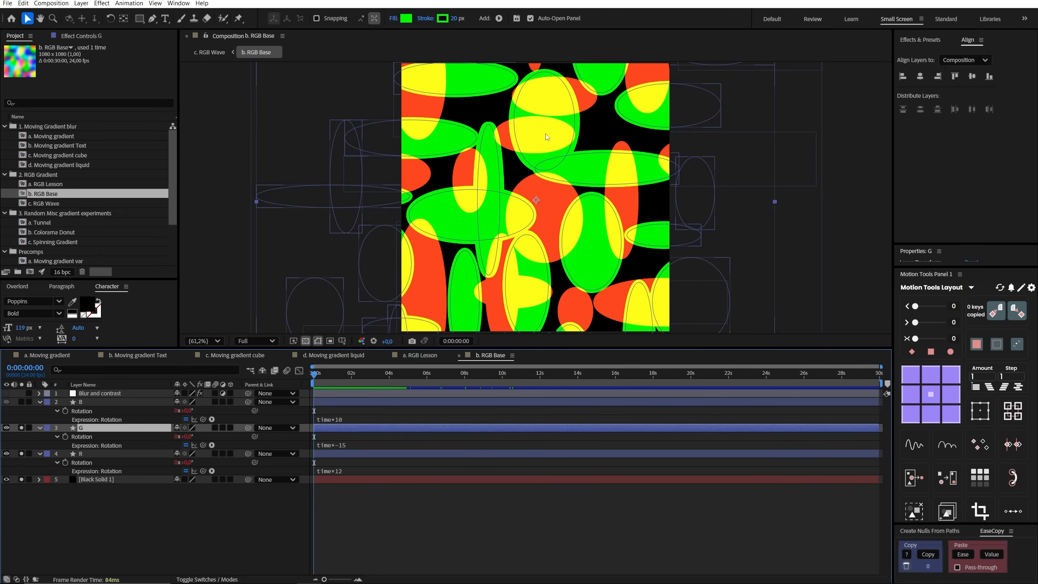
pyautogui.click(88, 402)
pyautogui.click(21, 403)
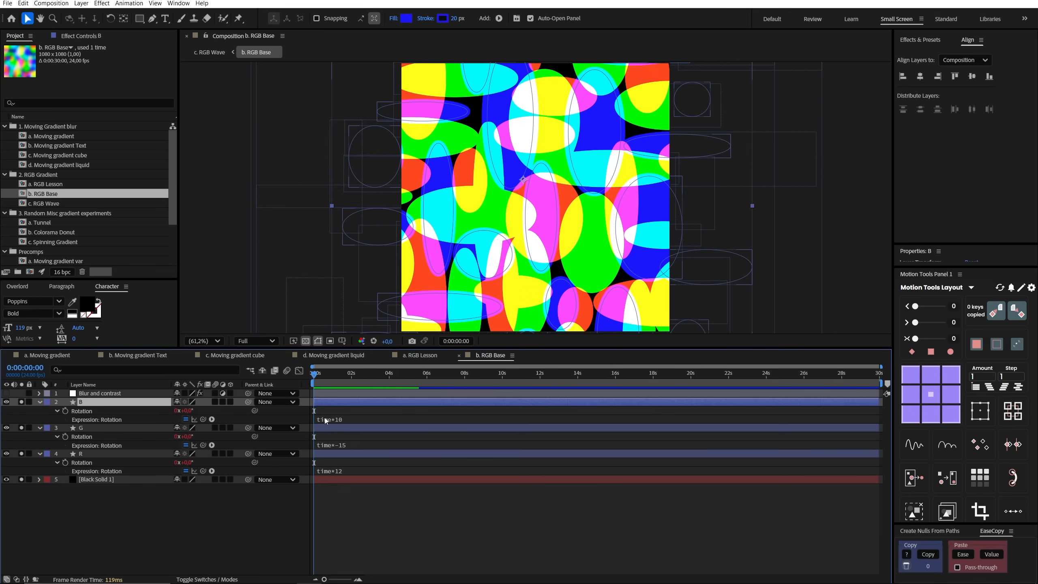
pyautogui.moveTo(316, 375); pyautogui.dragTo(532, 389)
# Solo the Blur and contrast adjustment layer, turn on its Fast Box Blur and compare Repeat Edge Pixels off and on.
pyautogui.click(98, 393)
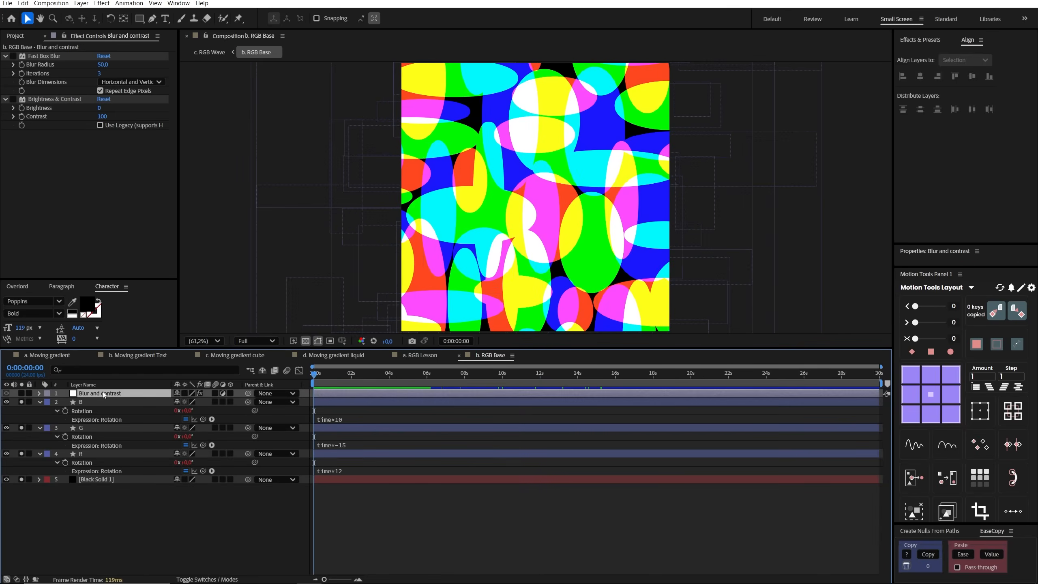
pyautogui.click(21, 394)
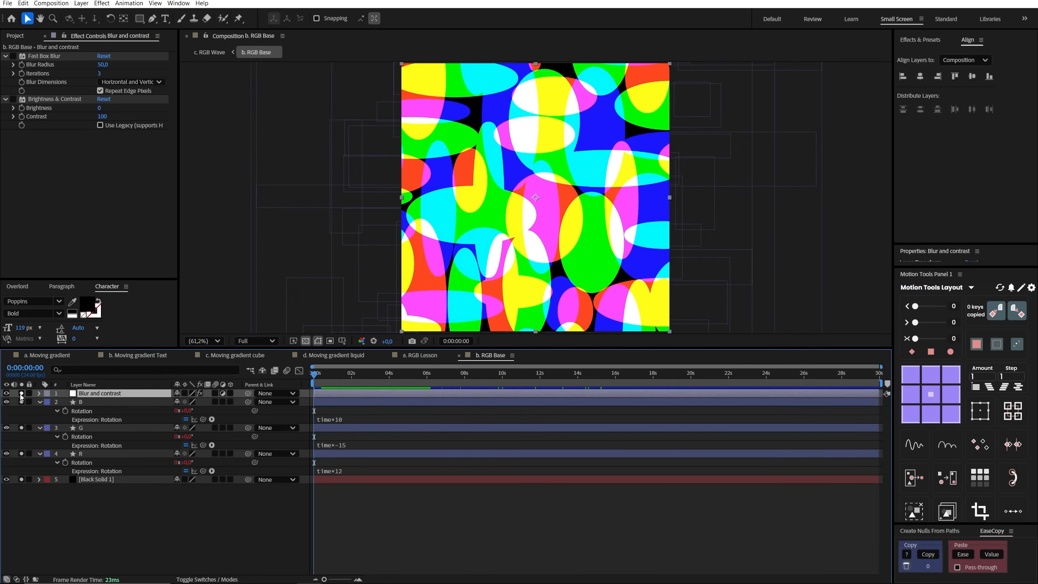
pyautogui.click(17, 59)
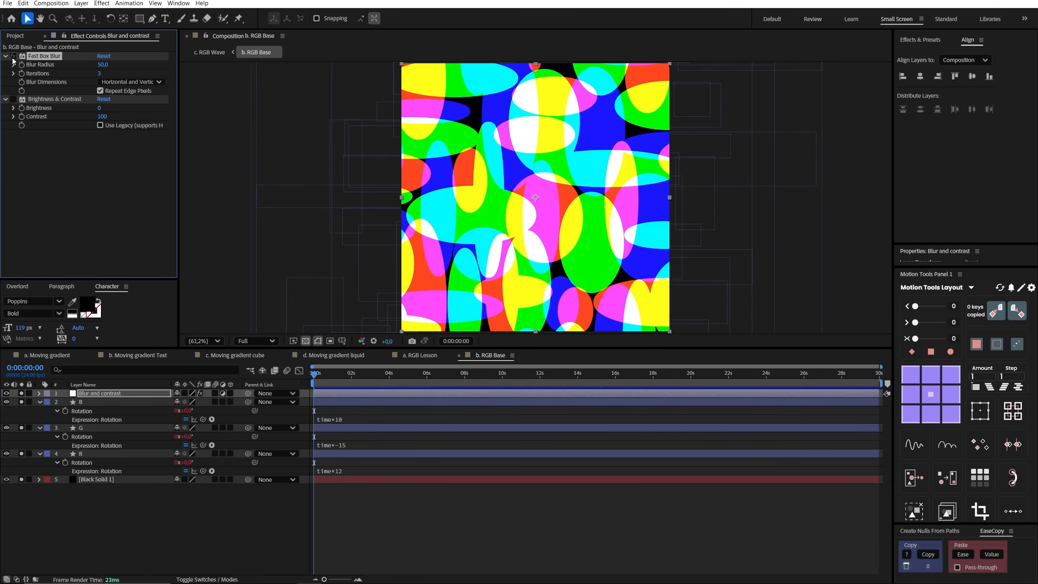
pyautogui.click(13, 56)
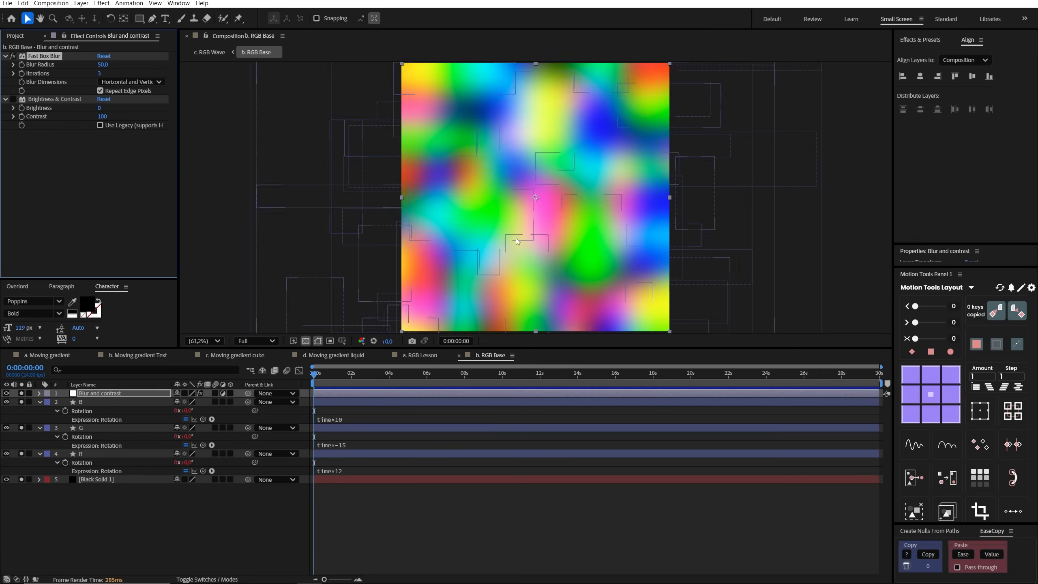
pyautogui.click(100, 91)
pyautogui.click(101, 91)
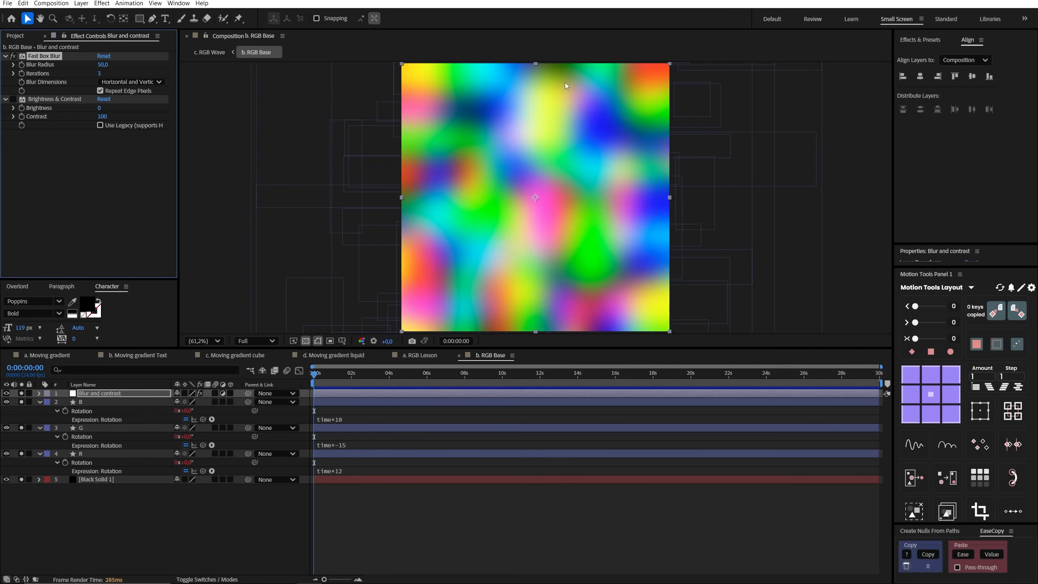
# Turn on the adjustment layer's Brightness & Contrast effect, compare the gradient with and without it, and preview the animation.
pyautogui.click(53, 101)
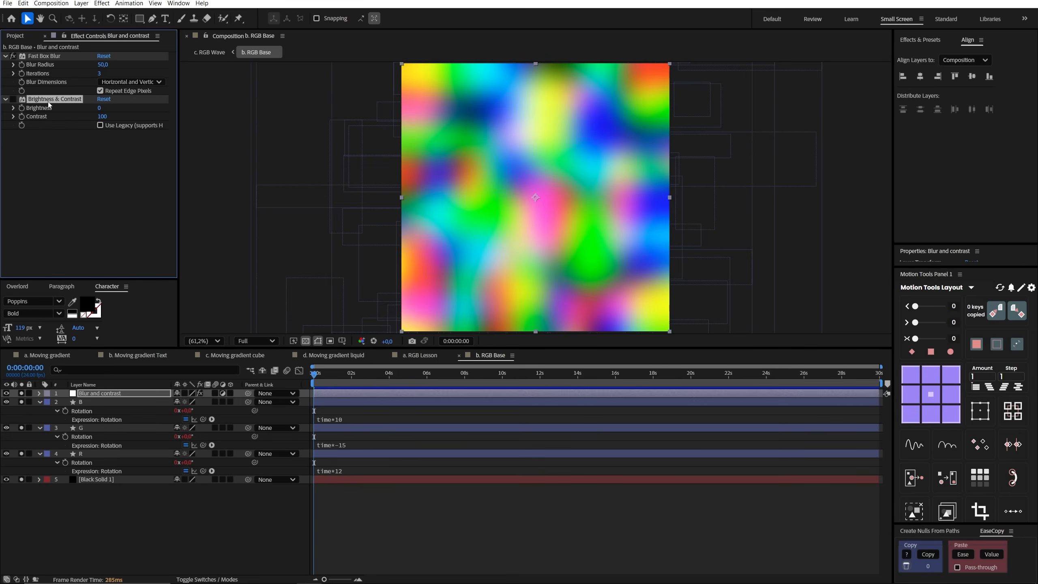
pyautogui.click(13, 99)
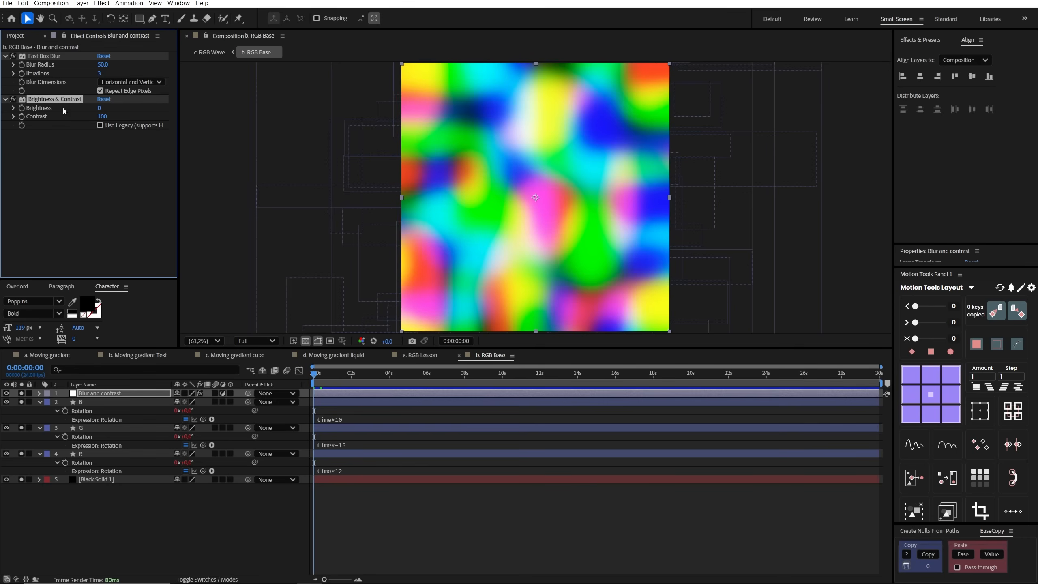
pyautogui.click(13, 100)
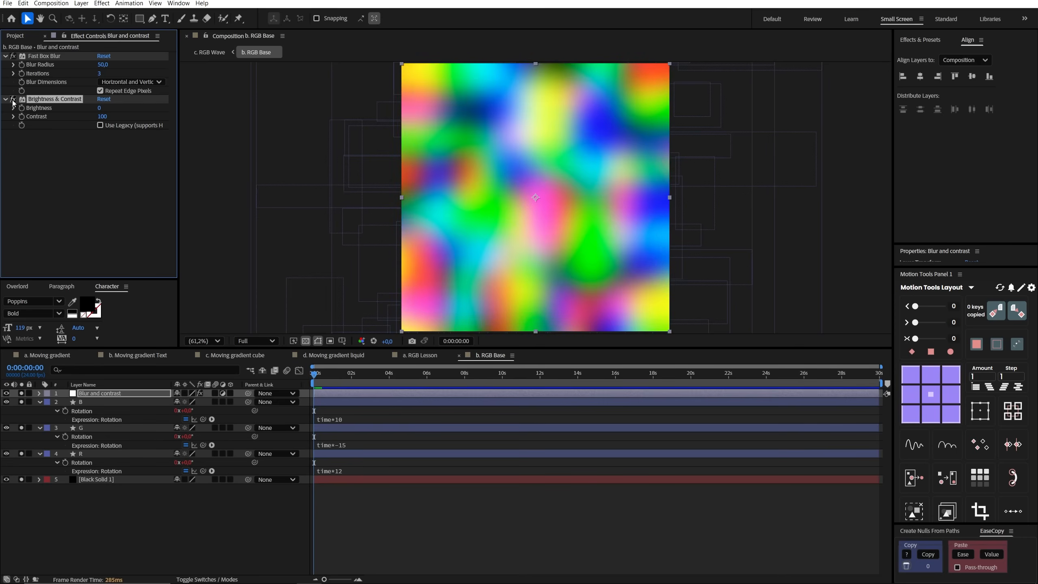
pyautogui.press('space')
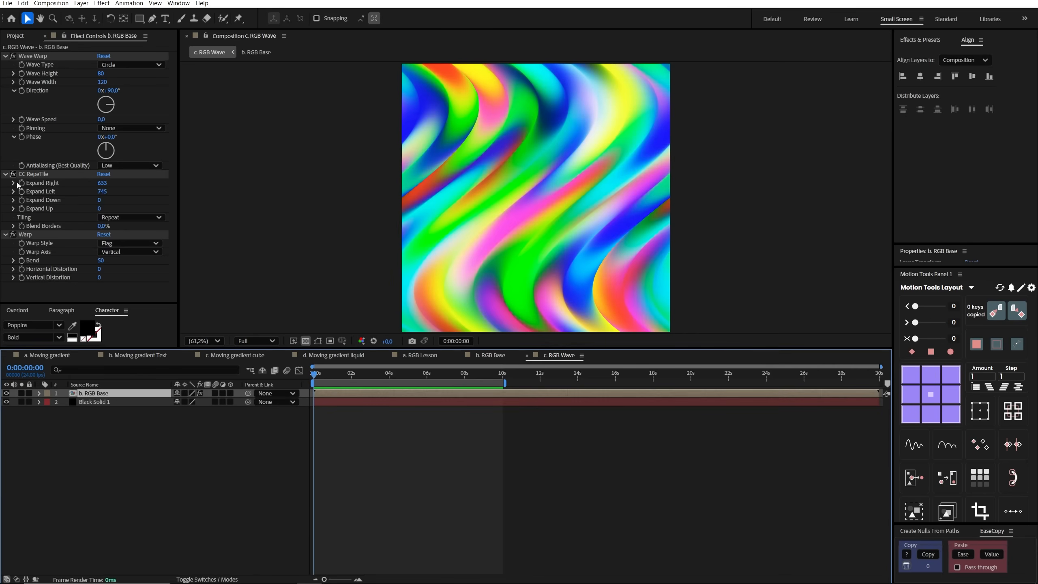
# In the c. RGB Wave composition, turn off all effects on the b. RGB Base layer and set its vertical scale to 100%.
pyautogui.click(12, 214)
pyautogui.click(14, 56)
pyautogui.click(130, 393)
pyautogui.press('s')
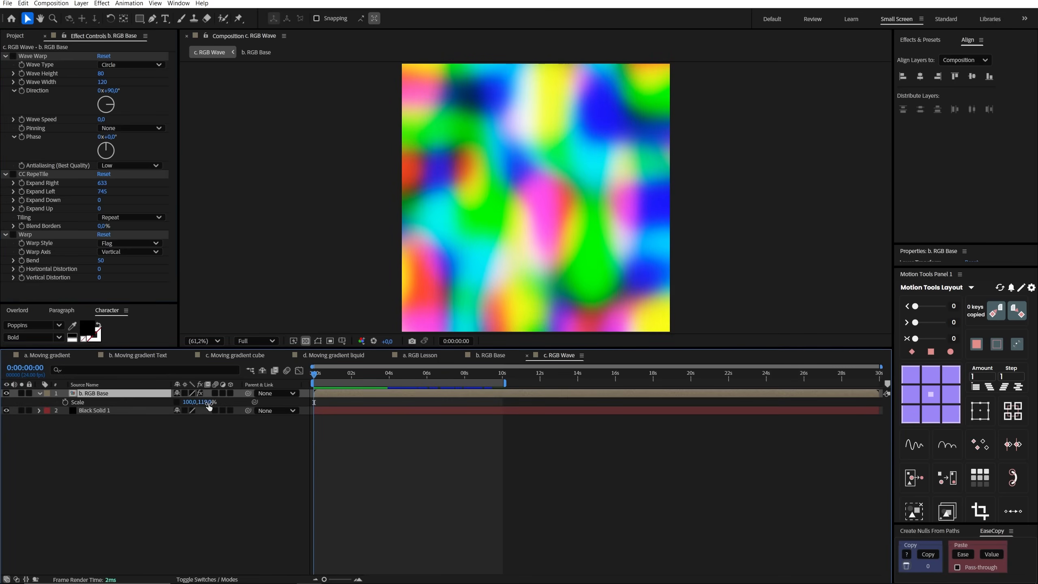
pyautogui.click(206, 402)
pyautogui.press('Return')
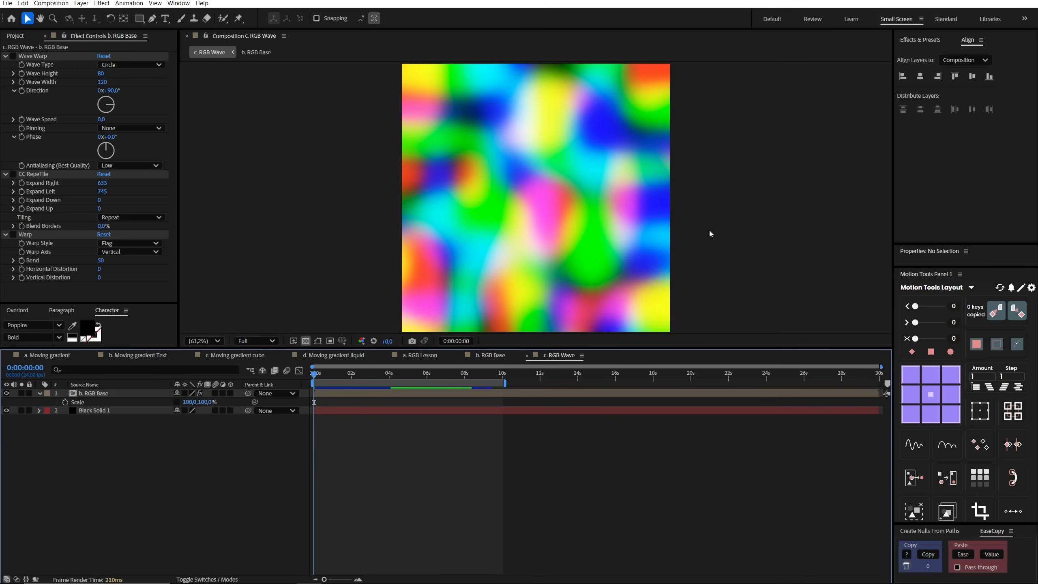
# Turn on and reset the b. RGB Base layer's Wave Warp, and set Wave Height to 80 and Wave Width to 120.
pyautogui.click(13, 55)
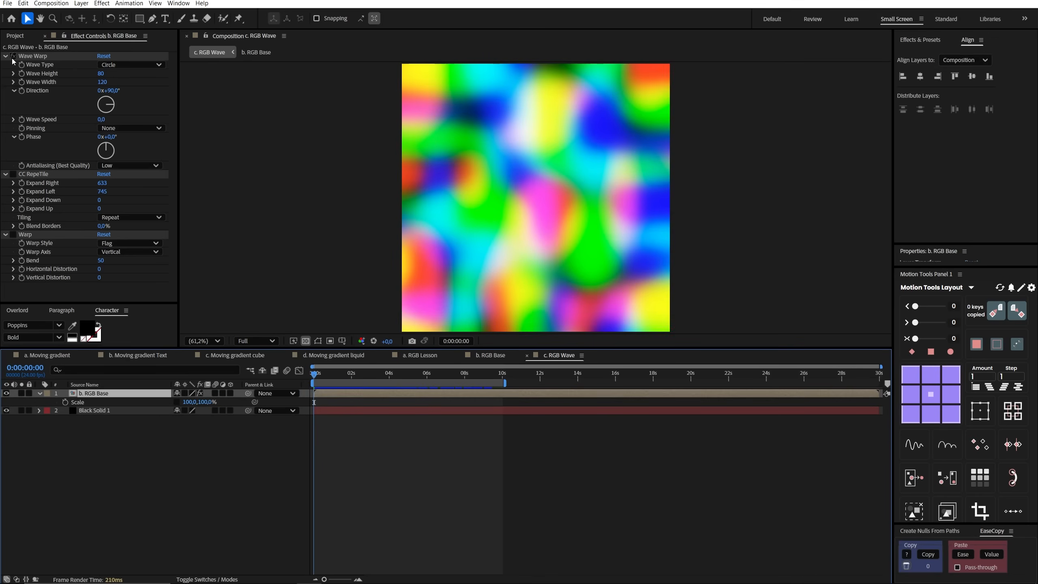
pyautogui.click(104, 57)
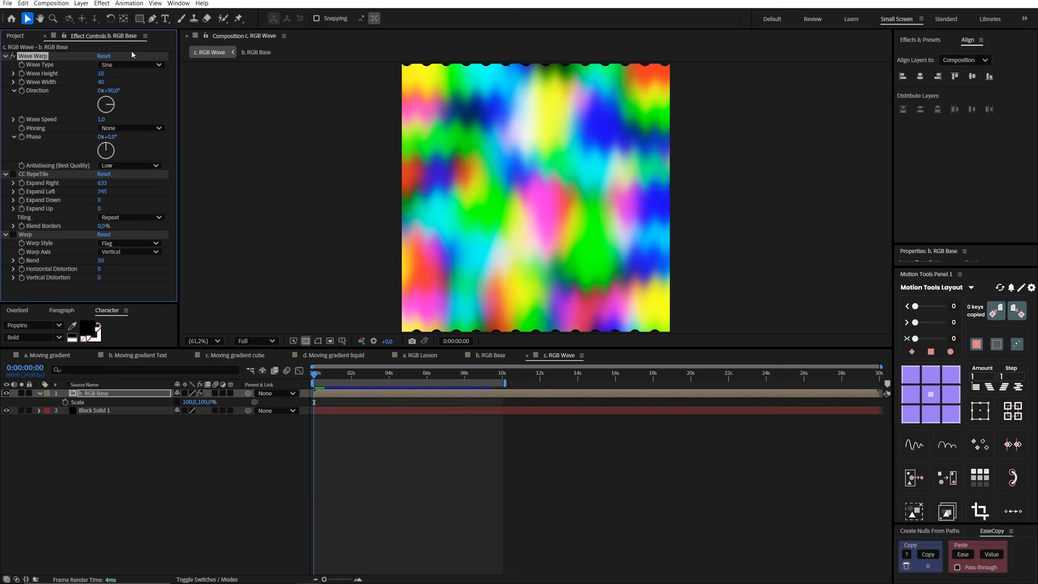
pyautogui.moveTo(101, 74); pyautogui.dragTo(237, 72)
pyautogui.click(103, 72)
pyautogui.write('80')
pyautogui.press('Return')
pyautogui.click(101, 83)
pyautogui.write('120')
pyautogui.press('Return')
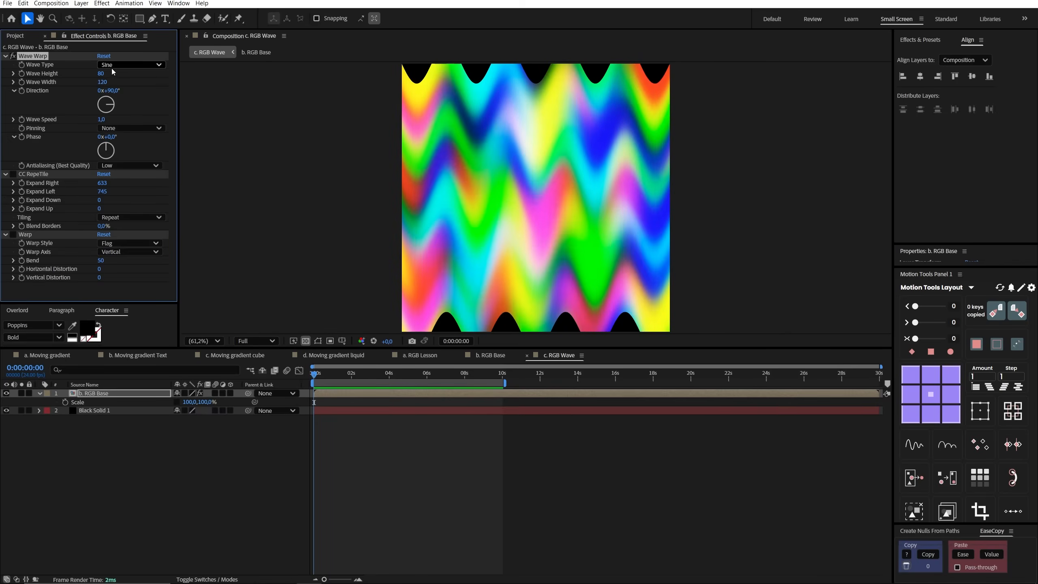
# Set the Wave Warp's Wave Type to Circle and, after previewing the motion, set its Wave Speed to 0.
pyautogui.click(112, 64)
pyautogui.click(119, 114)
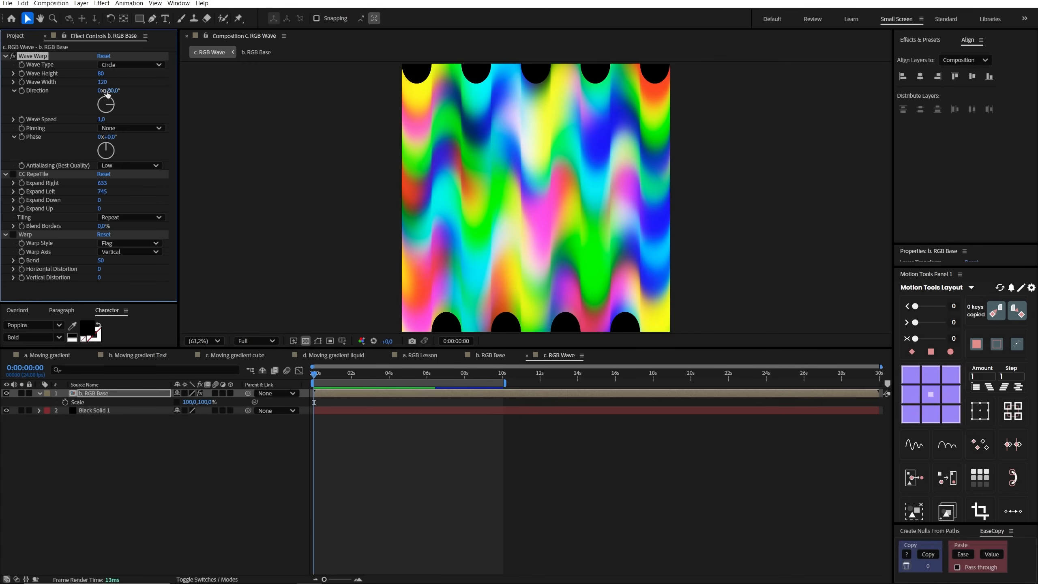
pyautogui.press('space')
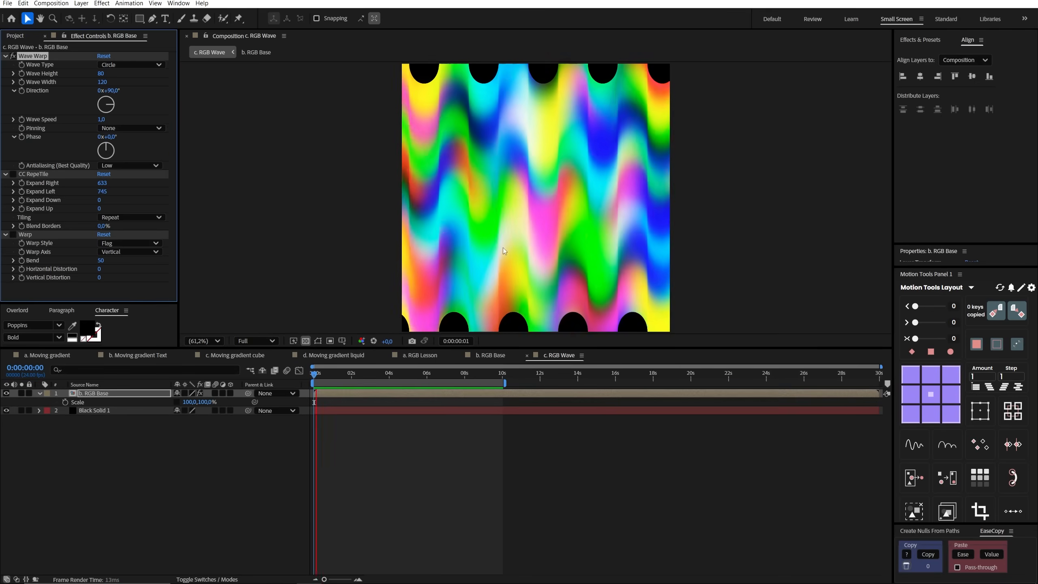
pyautogui.press('space')
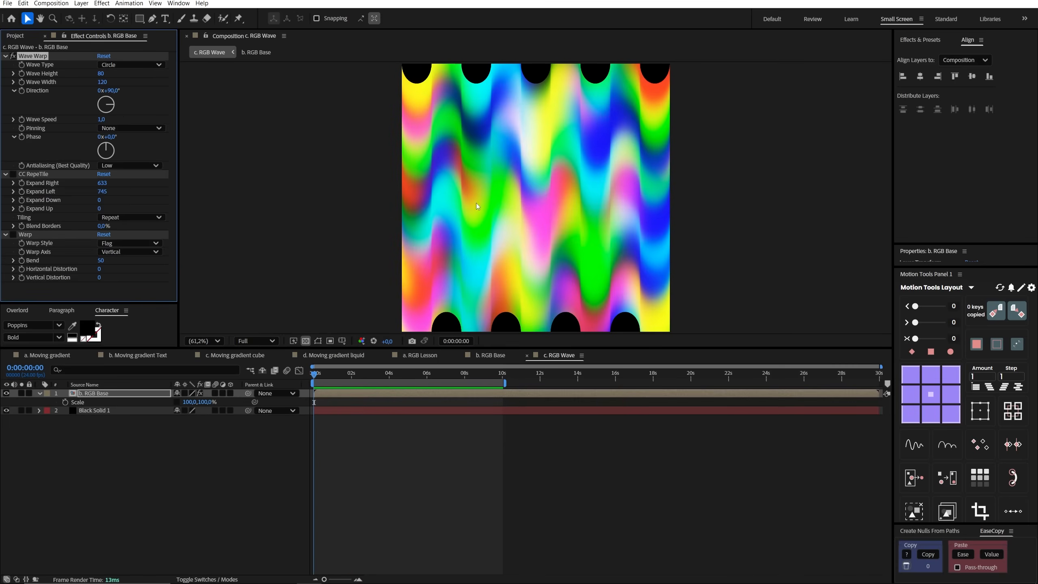
pyautogui.click(101, 120)
pyautogui.write('0')
pyautogui.press('Return')
pyautogui.moveTo(330, 374); pyautogui.dragTo(307, 372)
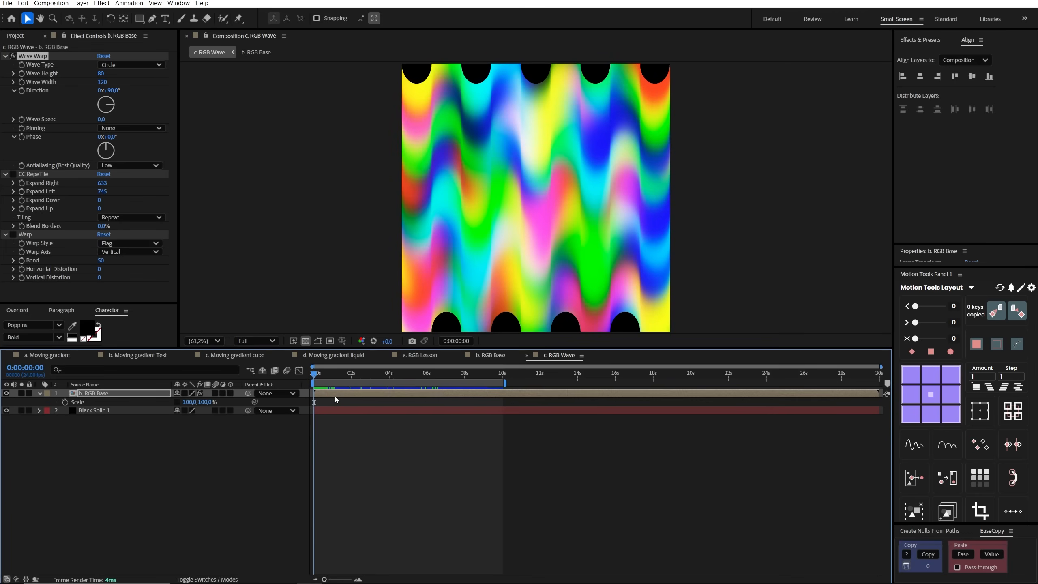
# Set the b. RGB Base layer's vertical scale to 120% to cover the wavy black edges.
pyautogui.click(334, 396)
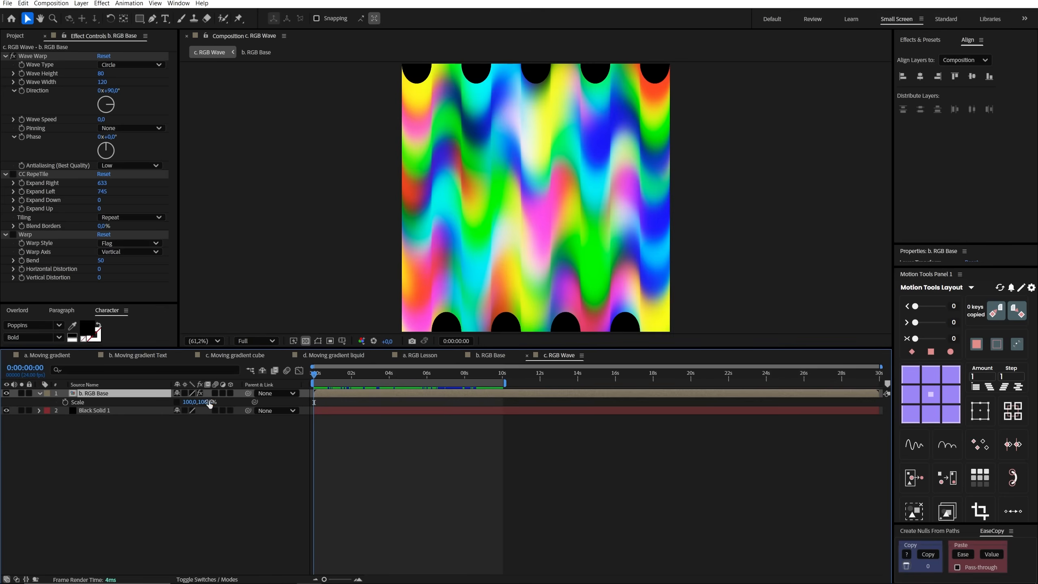
pyautogui.click(206, 403)
pyautogui.write('120')
pyautogui.press('Return')
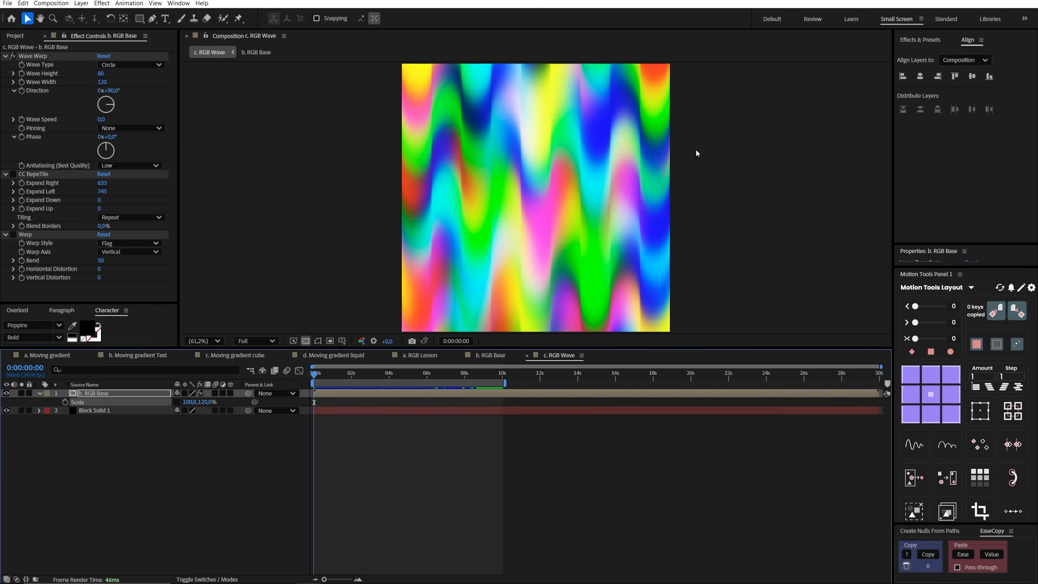
# Turn on the b. RGB Base layer's Warp effect, reset it and set its Warp Axis to Vertical.
pyautogui.click(24, 235)
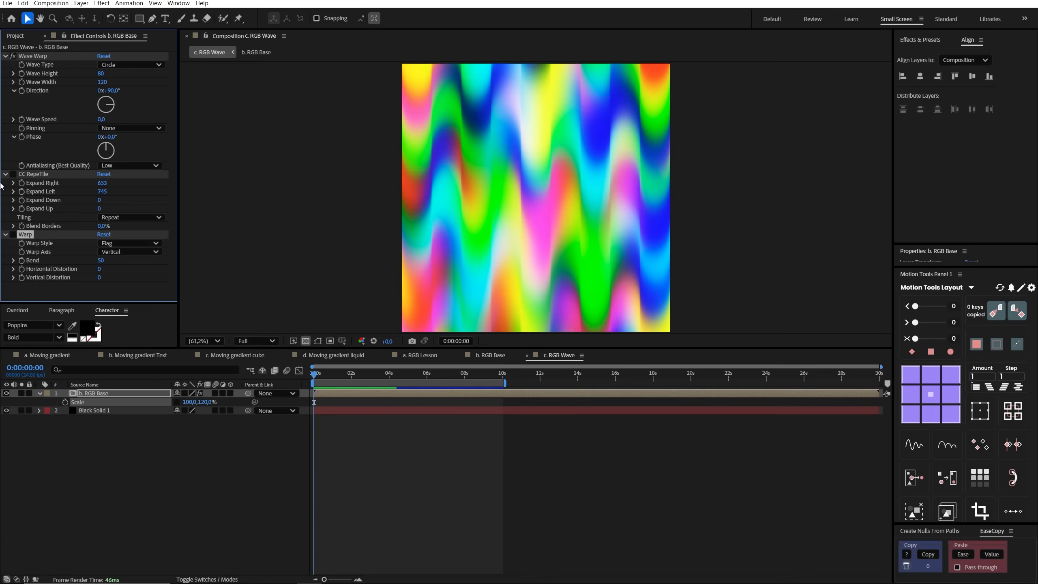
pyautogui.click(13, 235)
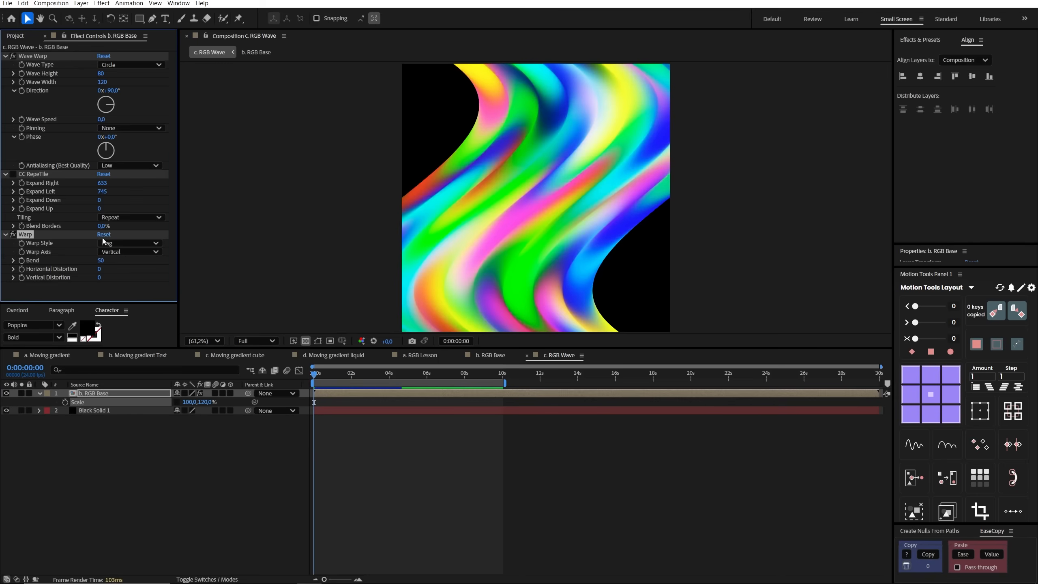
pyautogui.click(105, 235)
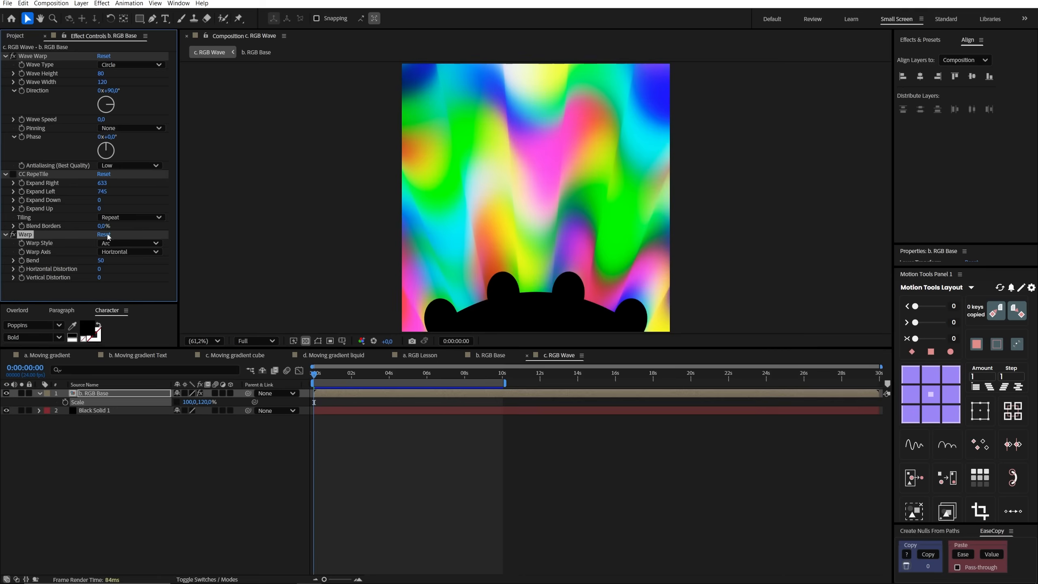
pyautogui.click(119, 251)
pyautogui.click(125, 272)
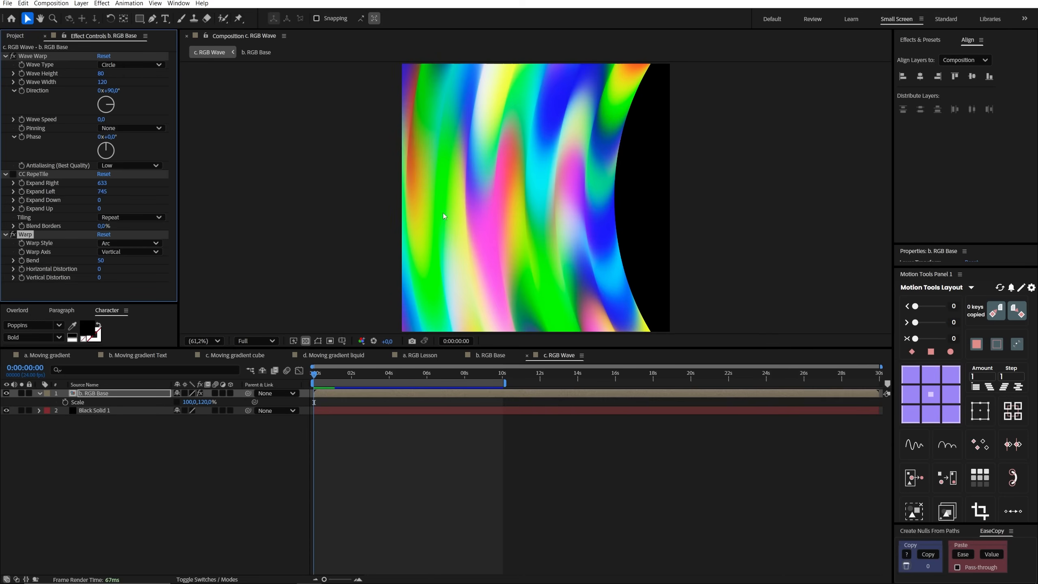
# Try the Arch warp style on the b. RGB Base layer and play the preview.
pyautogui.click(128, 242)
pyautogui.click(118, 278)
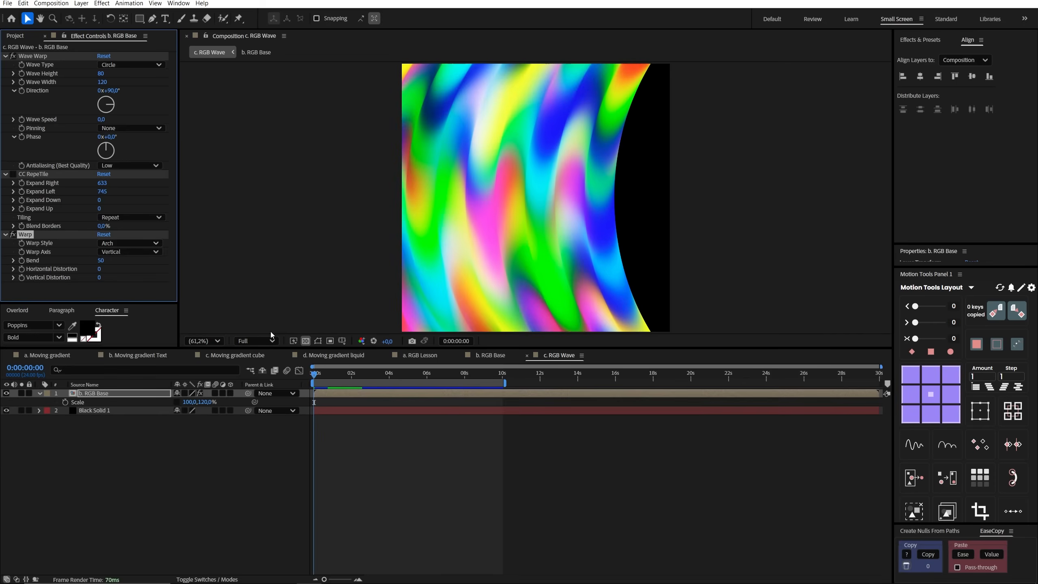
pyautogui.click(303, 383)
pyautogui.press('space')
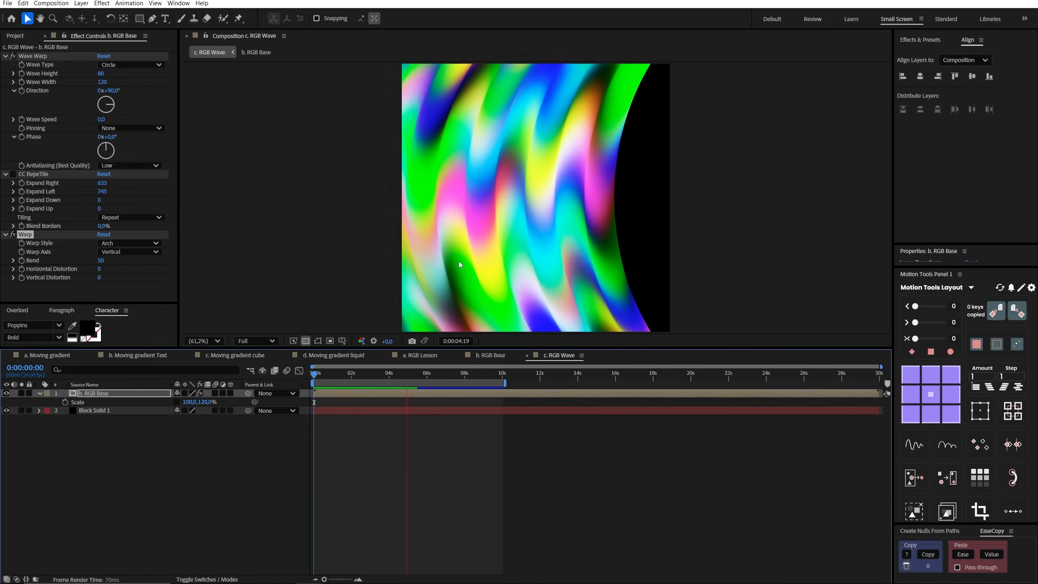
# Set the Warp effect's Warp Style to Flag on the b. RGB Base layer.
pyautogui.click(129, 243)
pyautogui.click(130, 243)
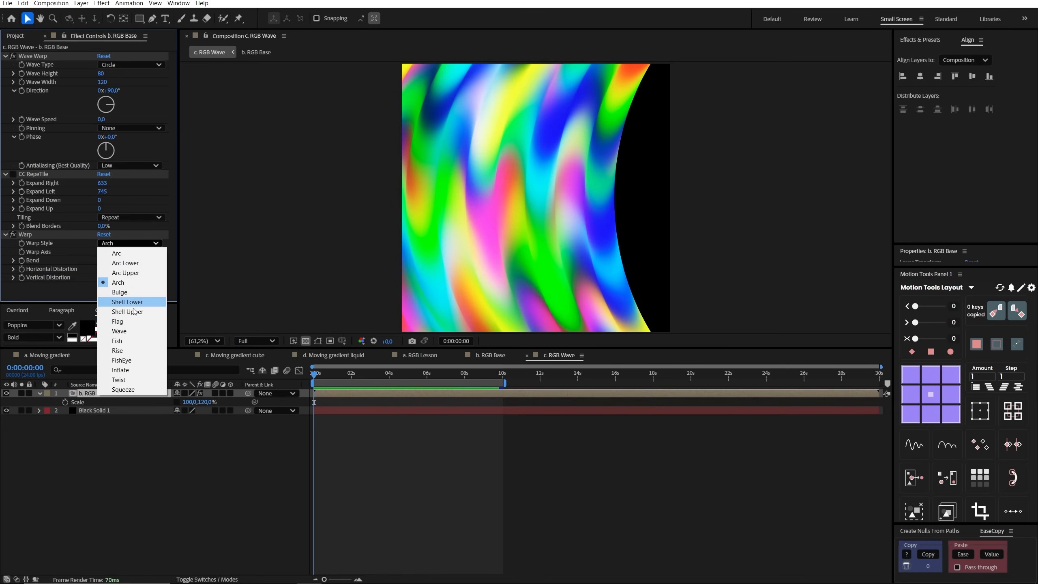
pyautogui.click(132, 322)
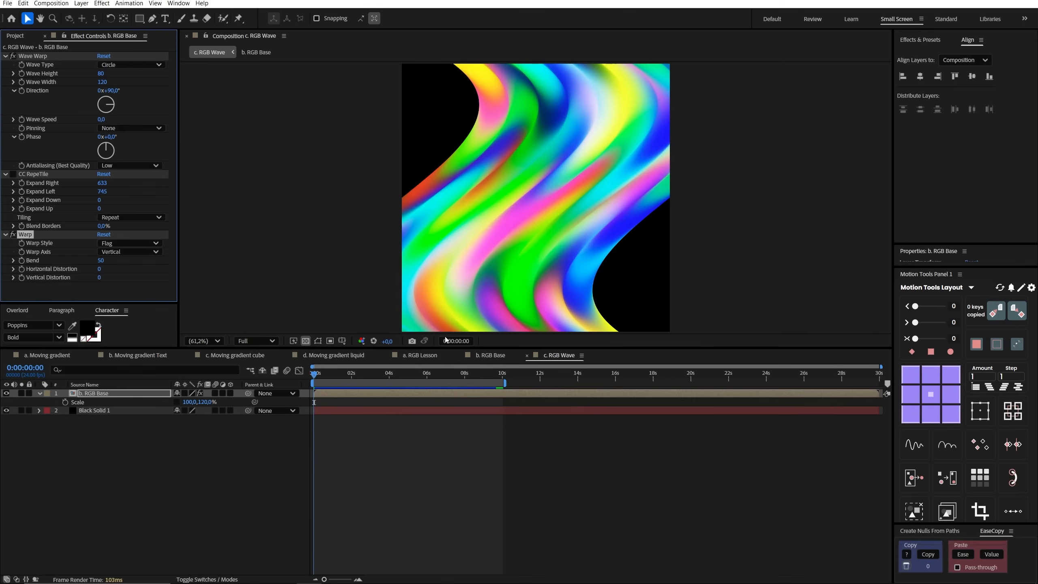
pyautogui.press('Up')
pyautogui.click(386, 461)
pyautogui.click(332, 392)
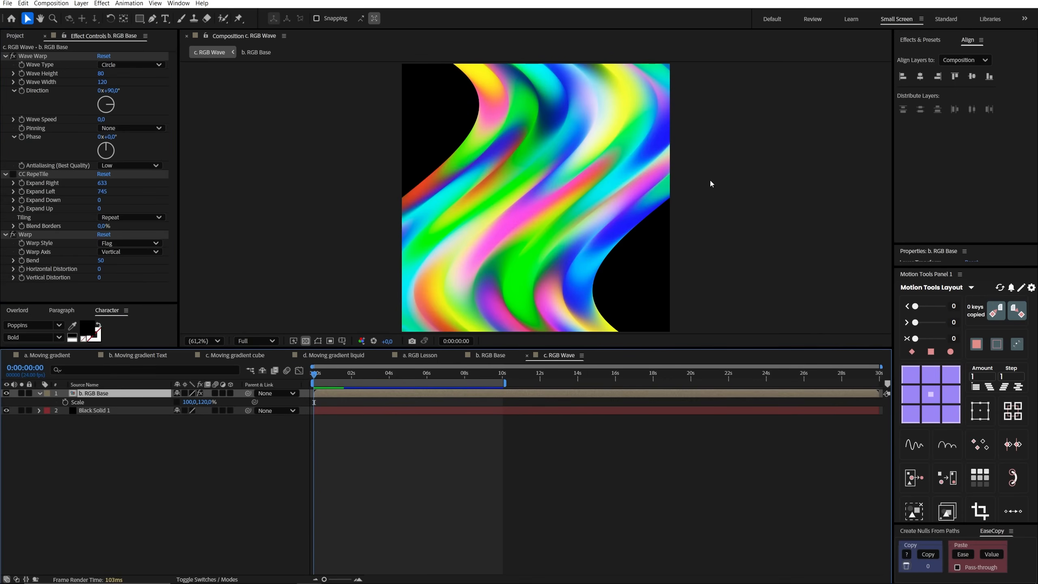
# Turn on CC RepeTile, zero its Expand Right and Expand Left, and raise them to about 1068 and 1003 to fill the black corners.
pyautogui.click(12, 175)
pyautogui.click(13, 175)
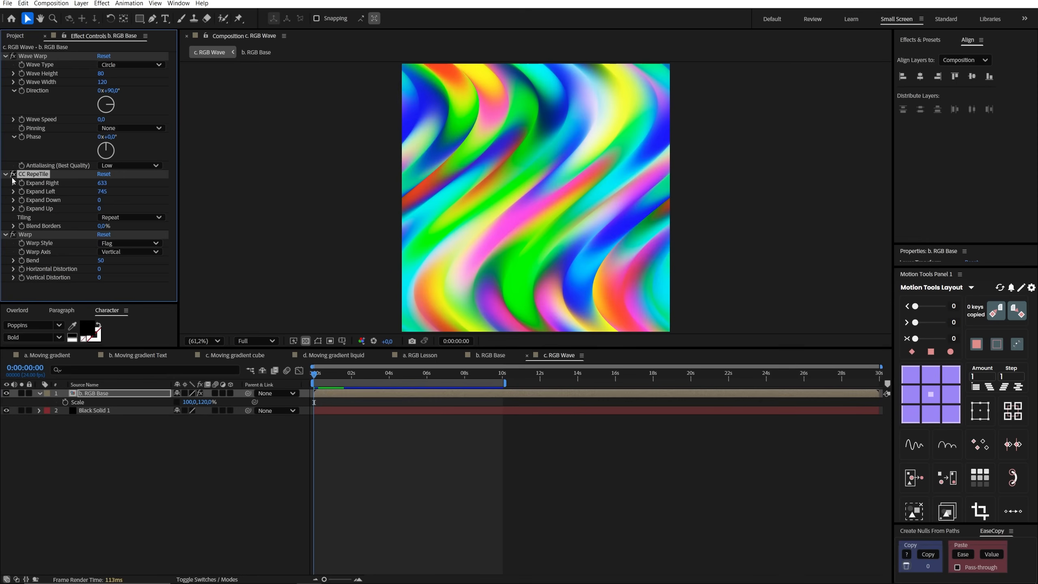
pyautogui.click(102, 183)
pyautogui.write('0')
pyautogui.click(103, 192)
pyautogui.write('0')
pyautogui.press('Return')
pyautogui.moveTo(100, 183); pyautogui.dragTo(643, 186)
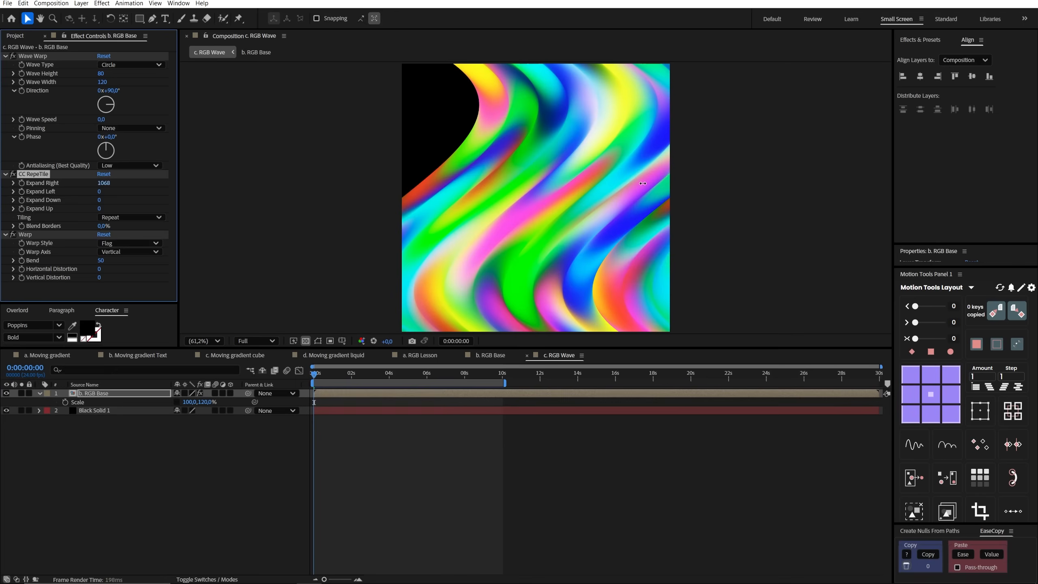
pyautogui.moveTo(100, 192); pyautogui.dragTo(519, 195)
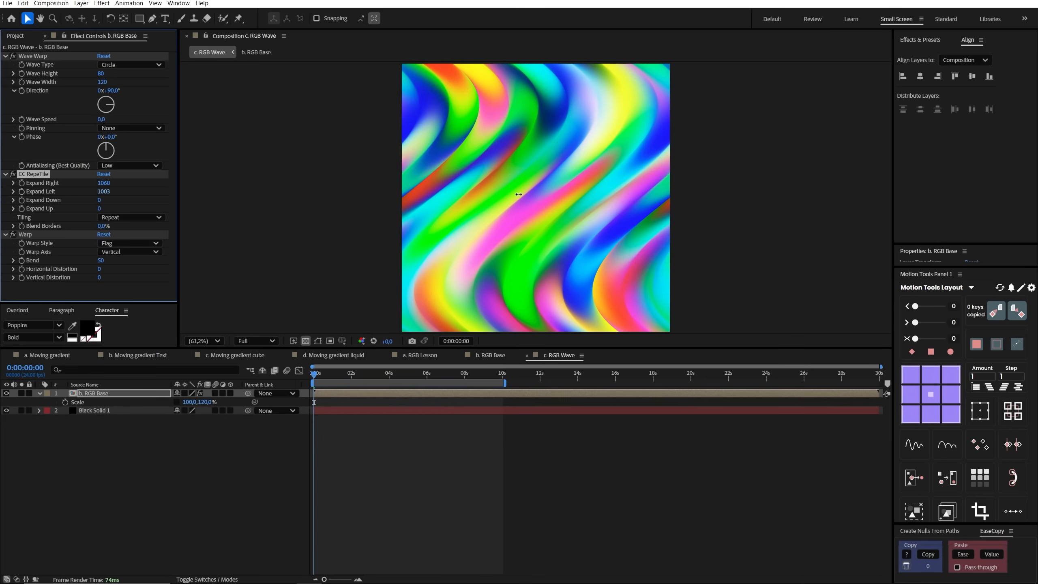
# Preview the c. RGB Wave animation, and open the a. Tunnel composition from the 3. Random Misc gradient experiments folder to play it.
pyautogui.click(447, 512)
pyautogui.press('space')
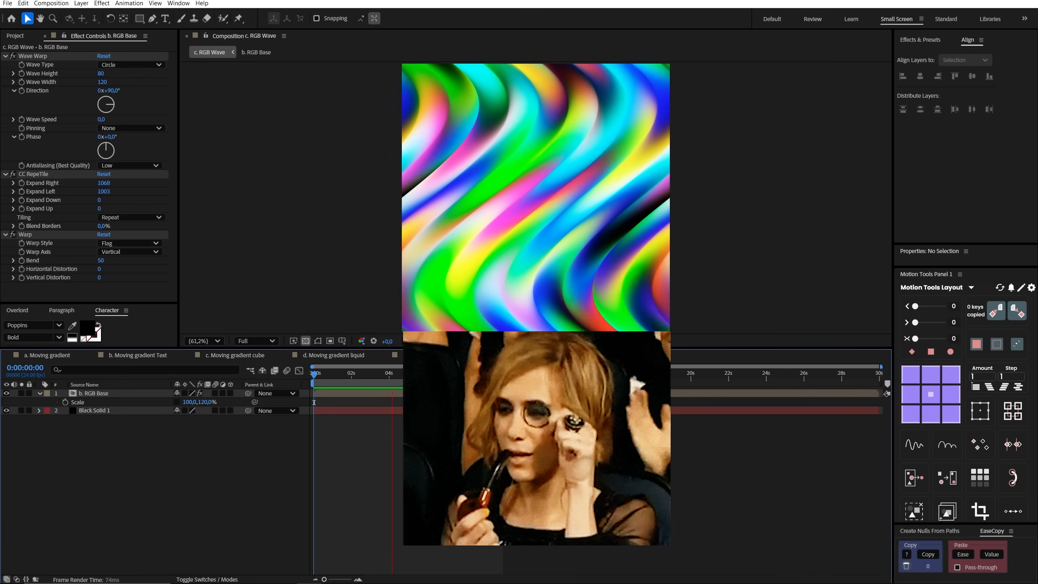
pyautogui.click(59, 214)
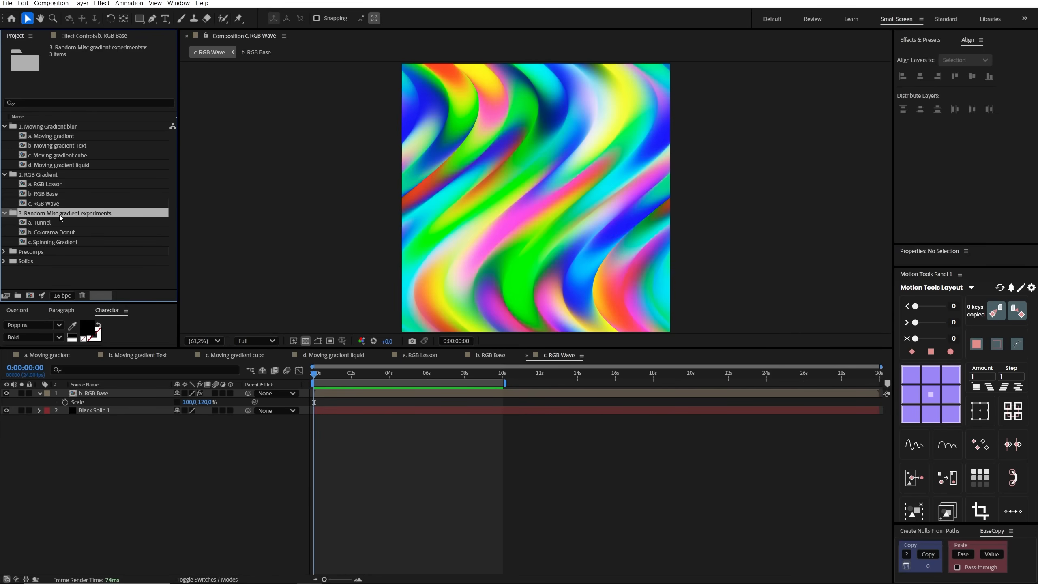
pyautogui.doubleClick(49, 223)
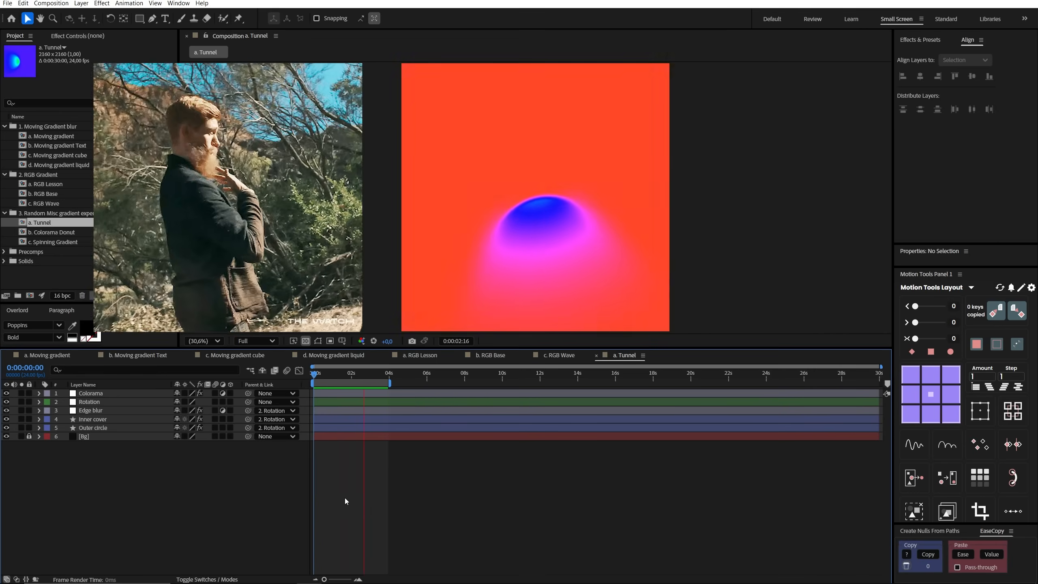
pyautogui.press('space')
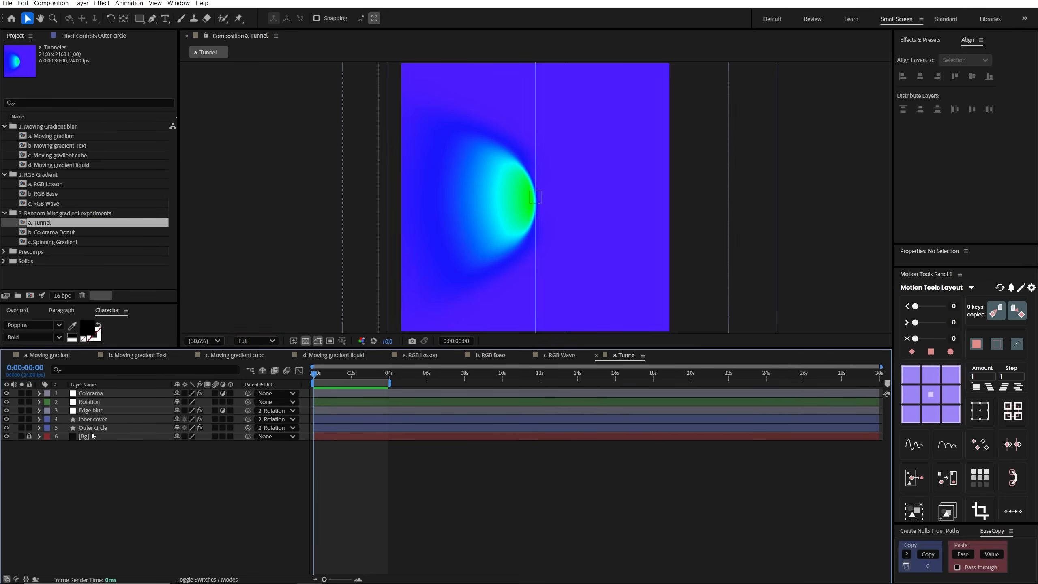
# Solo the Outer circle layer and show its full outline around the a. Tunnel composition.
pyautogui.click(90, 428)
pyautogui.click(21, 427)
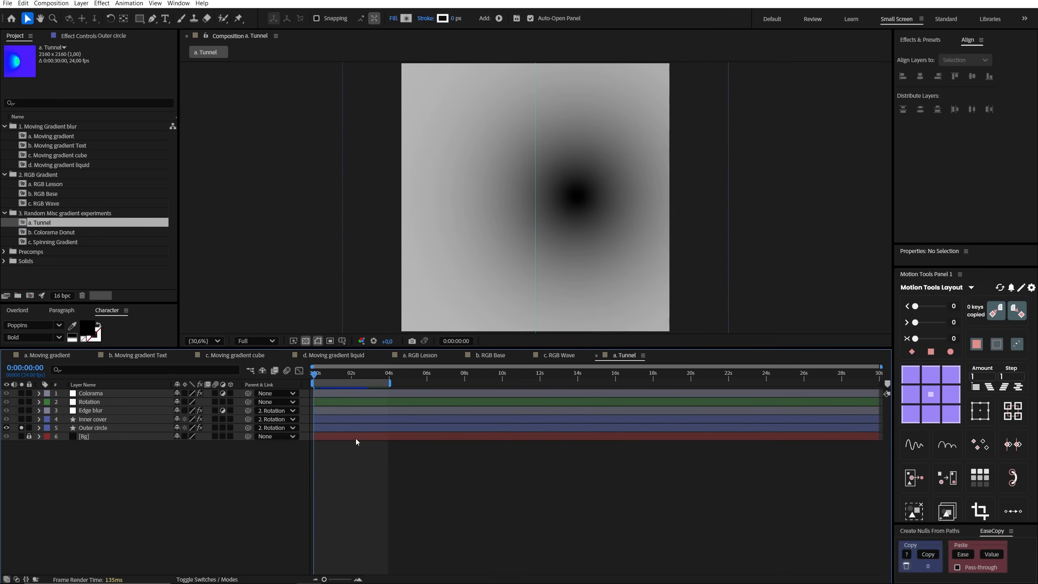
pyautogui.press(',')
pyautogui.press(',')
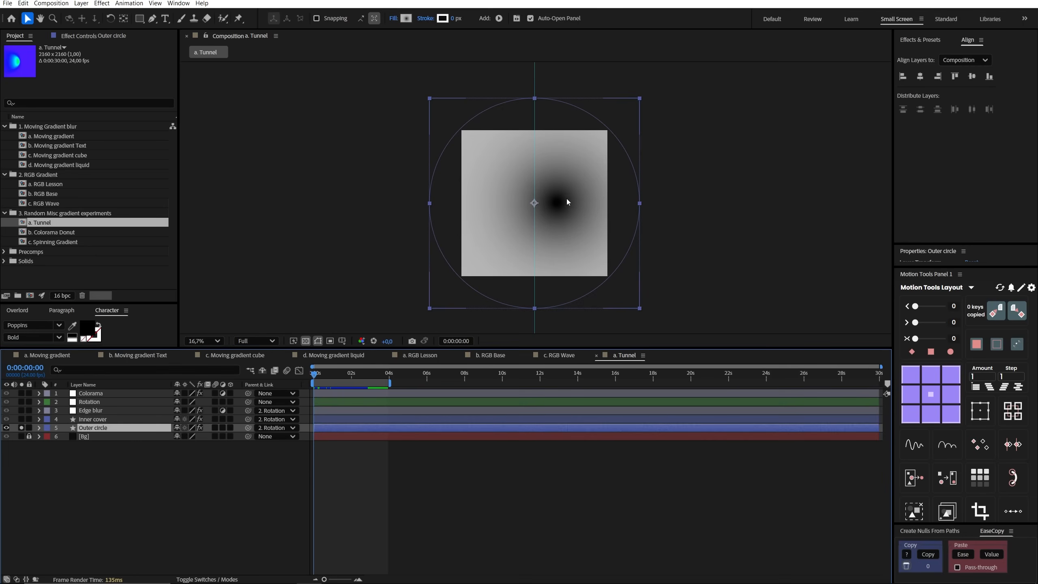
# Solo the Inner cover layer together with Outer circle and inspect its effect settings.
pyautogui.keyDown('alt'); pyautogui.click(22, 420); pyautogui.keyUp('alt')
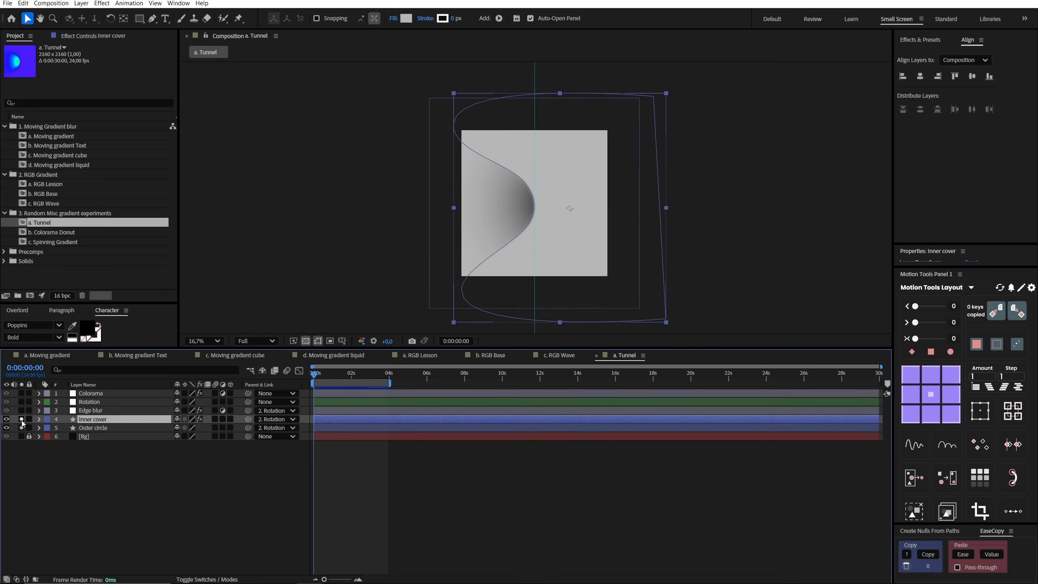
pyautogui.press('.')
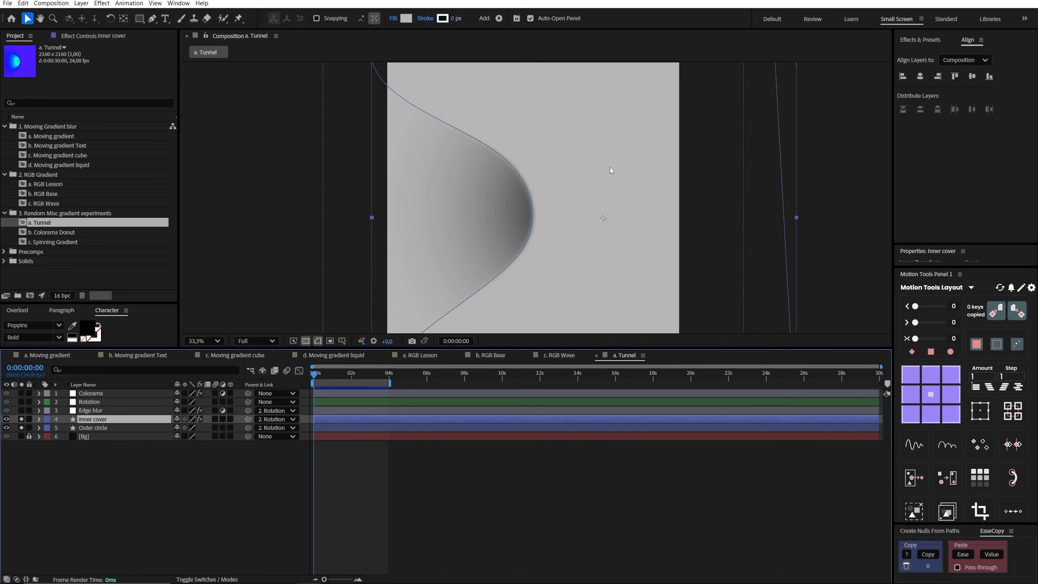
pyautogui.press(',')
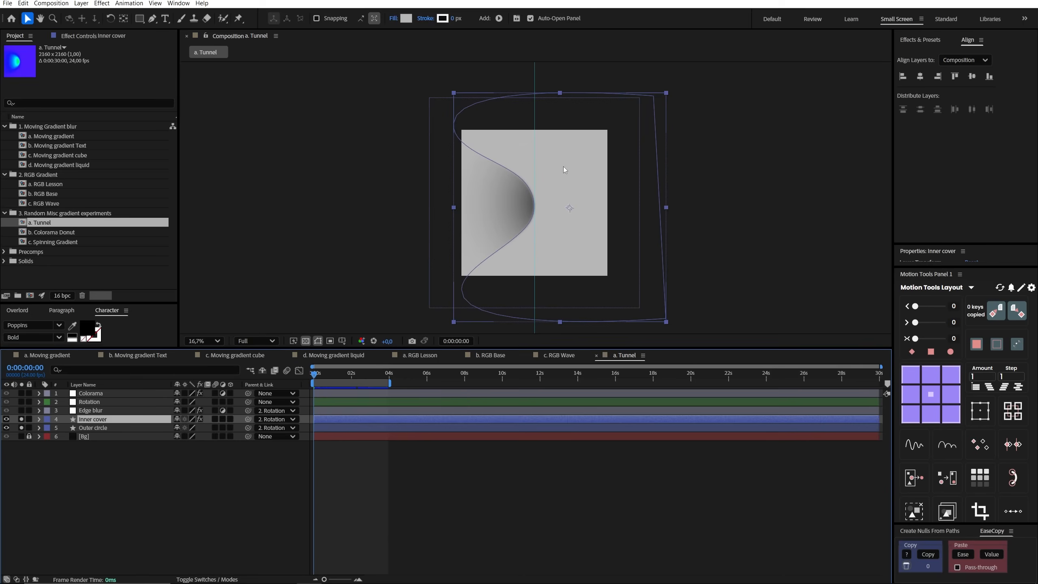
pyautogui.click(96, 37)
pyautogui.click(38, 57)
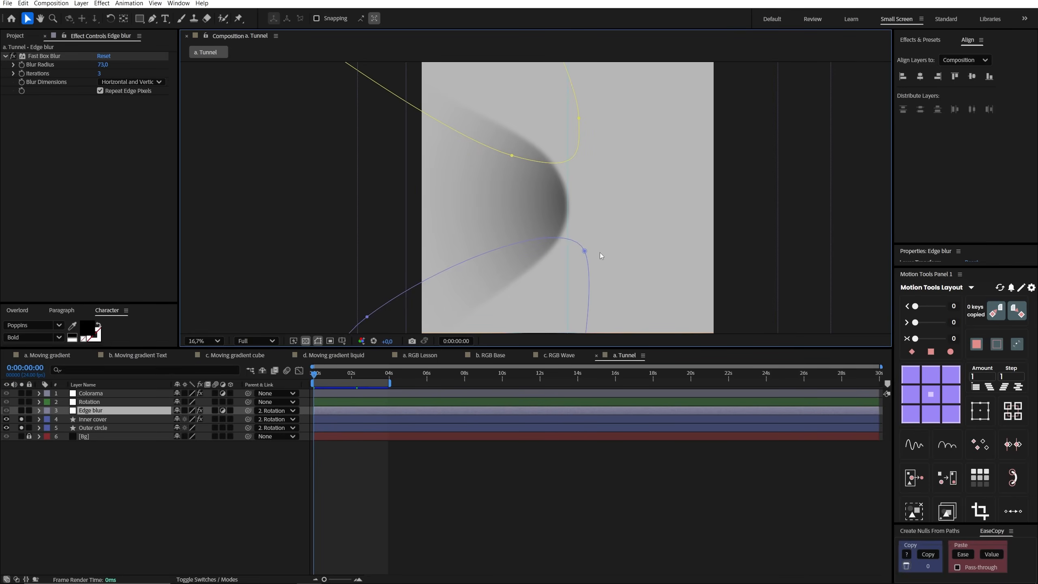
# Solo the Edge blur layer as well and examine the properties of its Mask 1 and Mask 2.
pyautogui.scroll(-2, 601, 252)
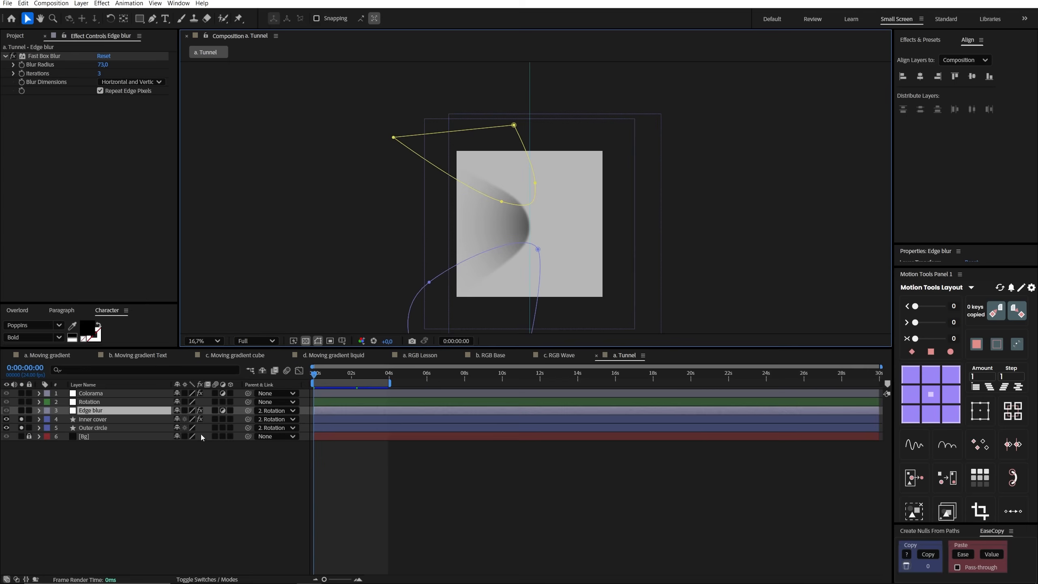
pyautogui.click(21, 410)
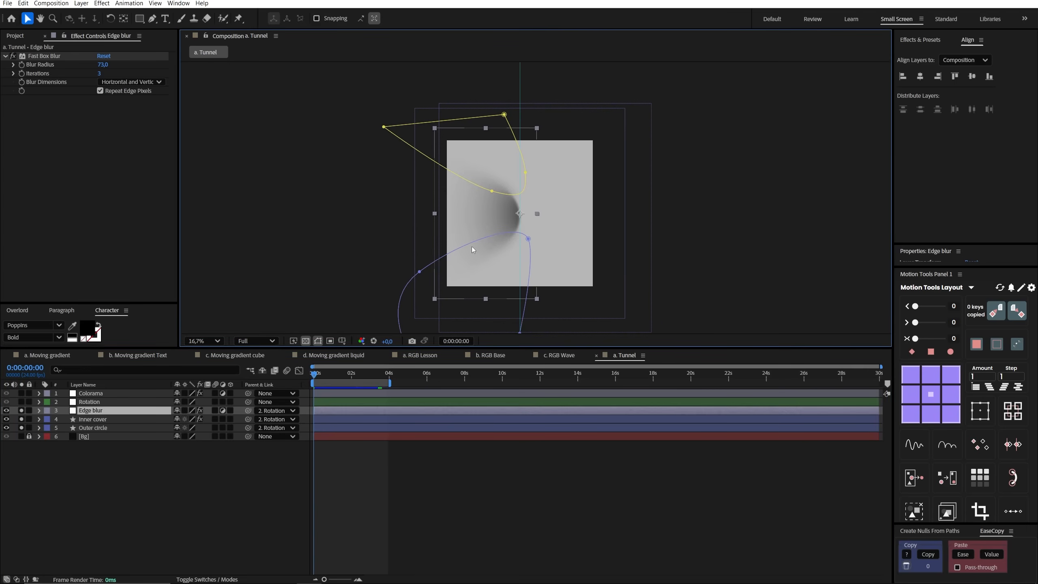
pyautogui.press('m')
pyautogui.doubleClick(58, 421)
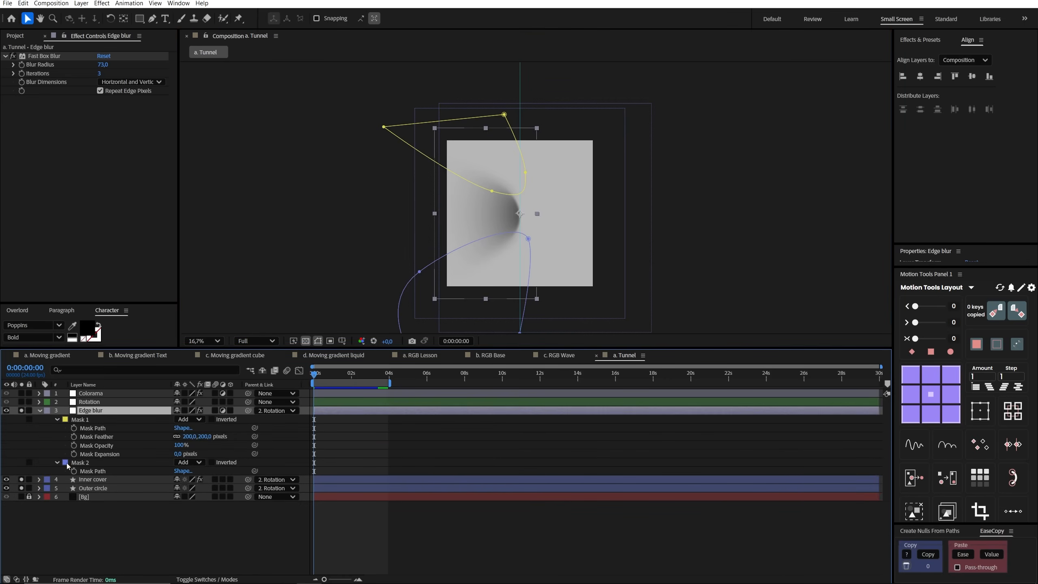
pyautogui.doubleClick(57, 463)
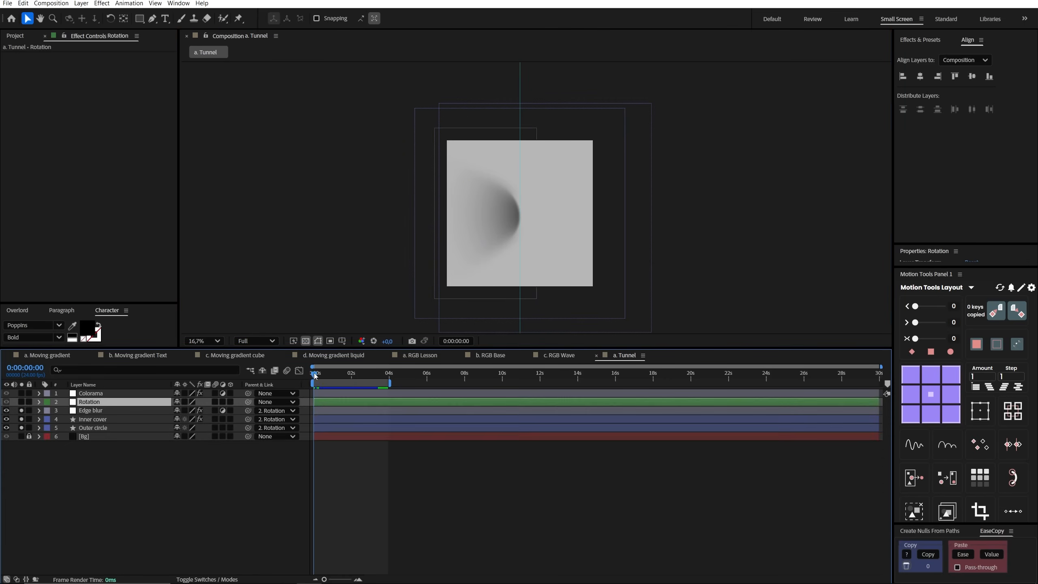
# Solo the Rotation layer, check the layers parented to it from Edge blur to Outer circle, and reveal its expression.
pyautogui.moveTo(314, 373)
pyautogui.mouseDown()
pyautogui.moveTo(359, 374)
pyautogui.moveTo(314, 375)
pyautogui.mouseUp()
pyautogui.click(21, 402)
pyautogui.click(107, 411)
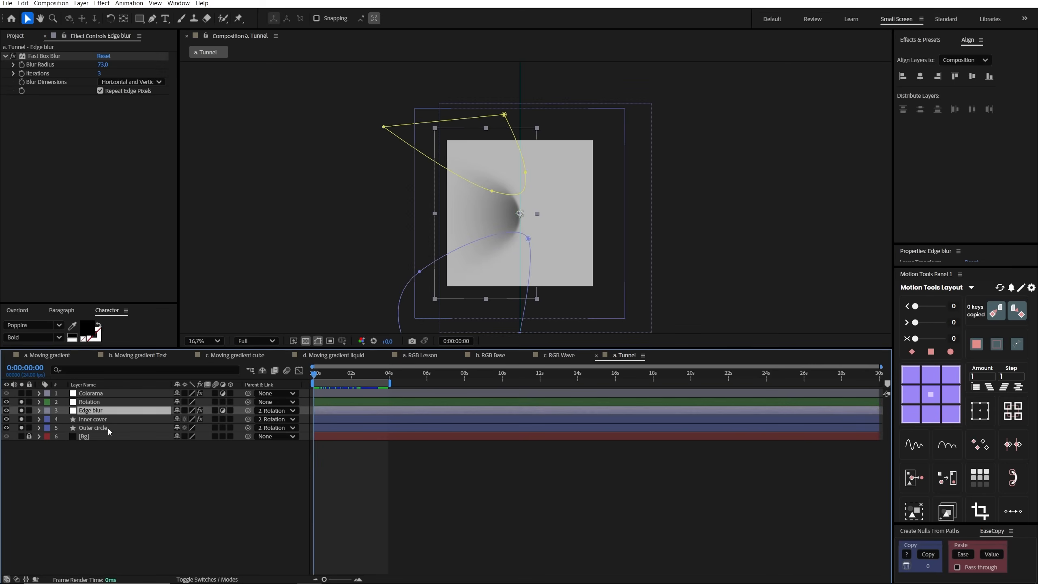
pyautogui.keyDown('shift'); pyautogui.click(108, 429); pyautogui.keyUp('shift')
pyautogui.click(113, 402)
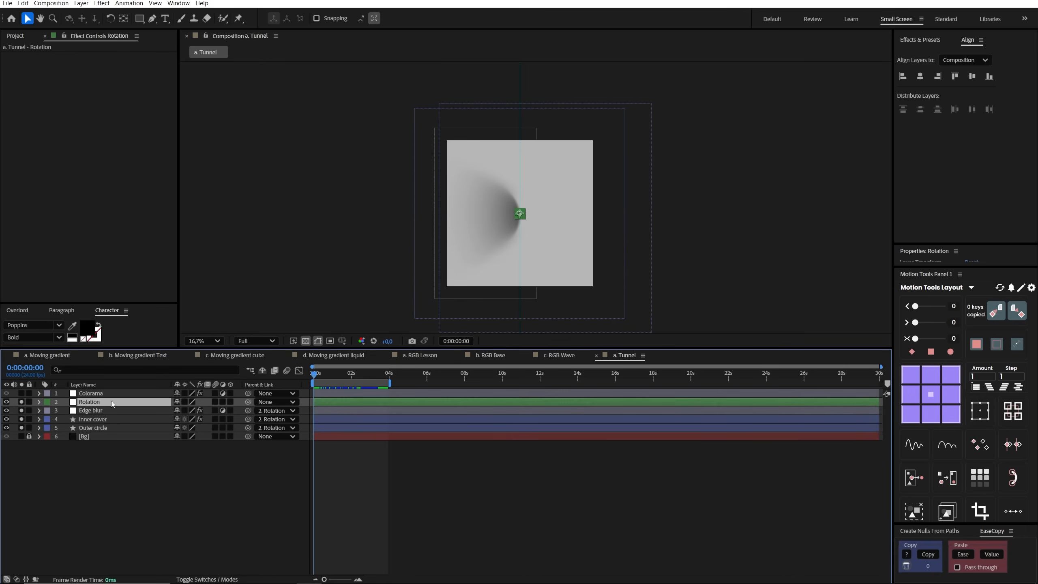
pyautogui.press('e')
pyautogui.press('e')
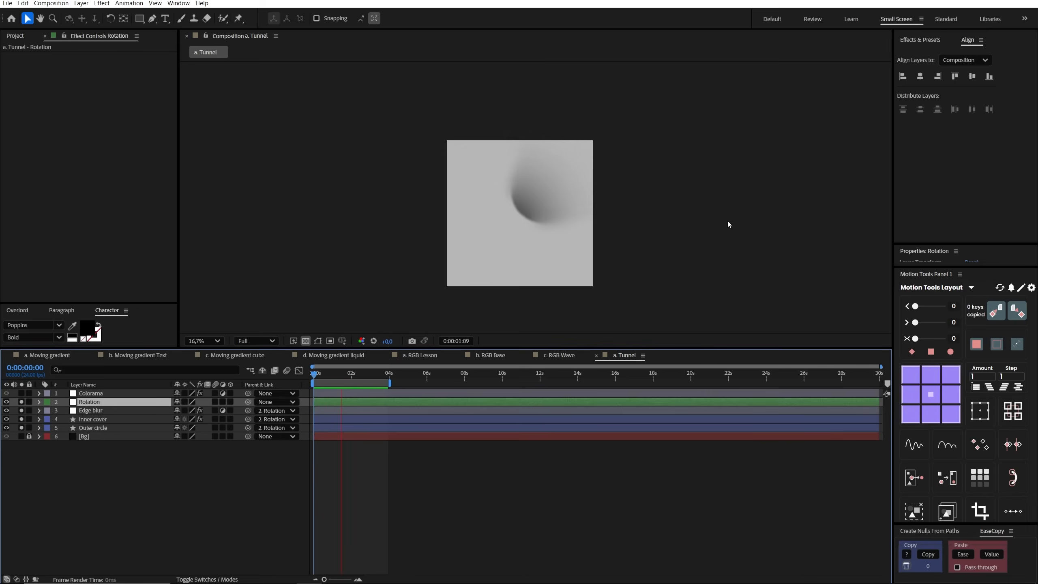
# Solo the Colorama layer and reveal the expression on its Phase Shift property.
pyautogui.click(102, 394)
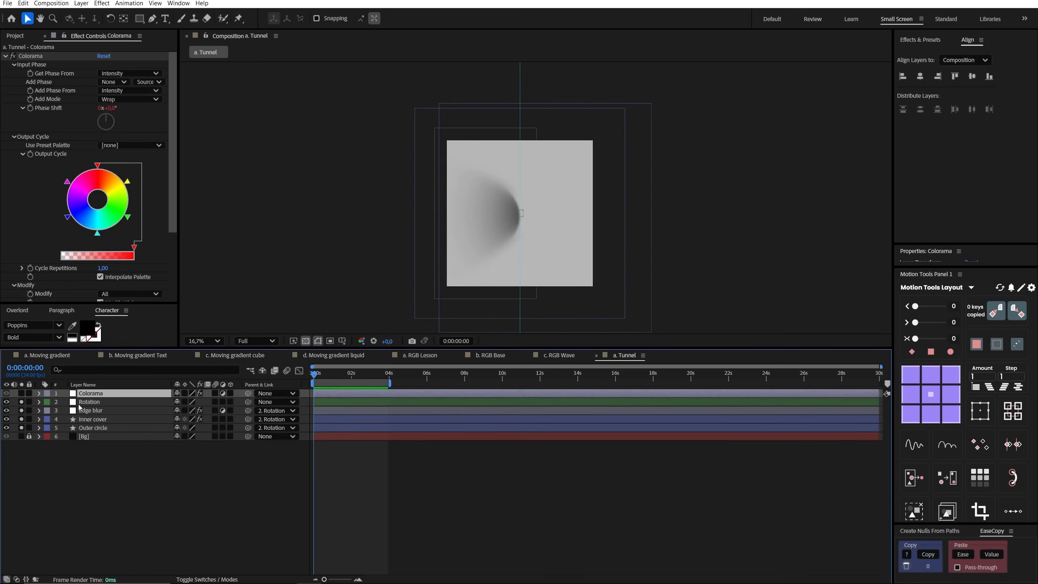
pyautogui.click(23, 393)
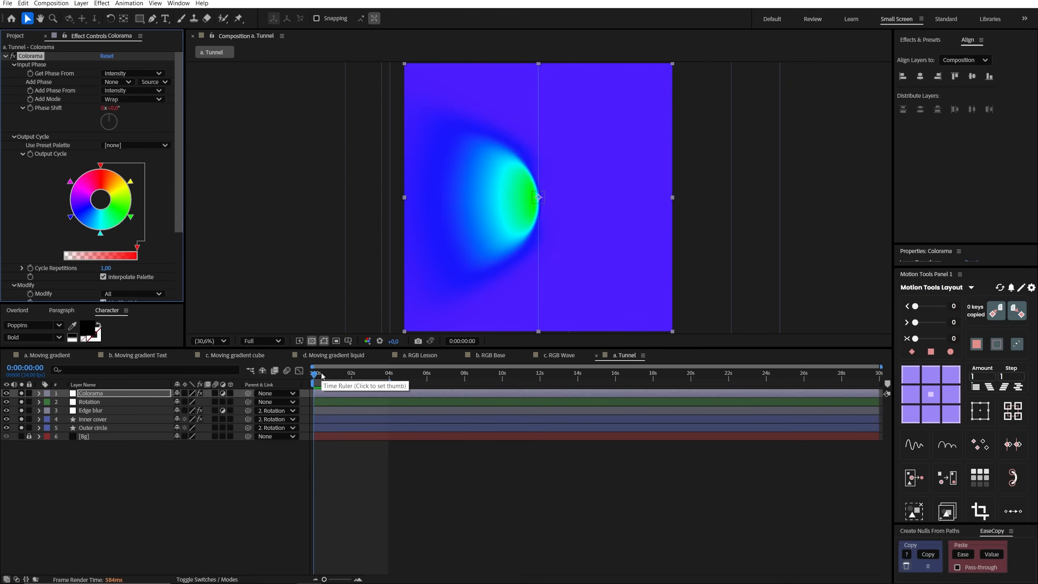
pyautogui.click(87, 395)
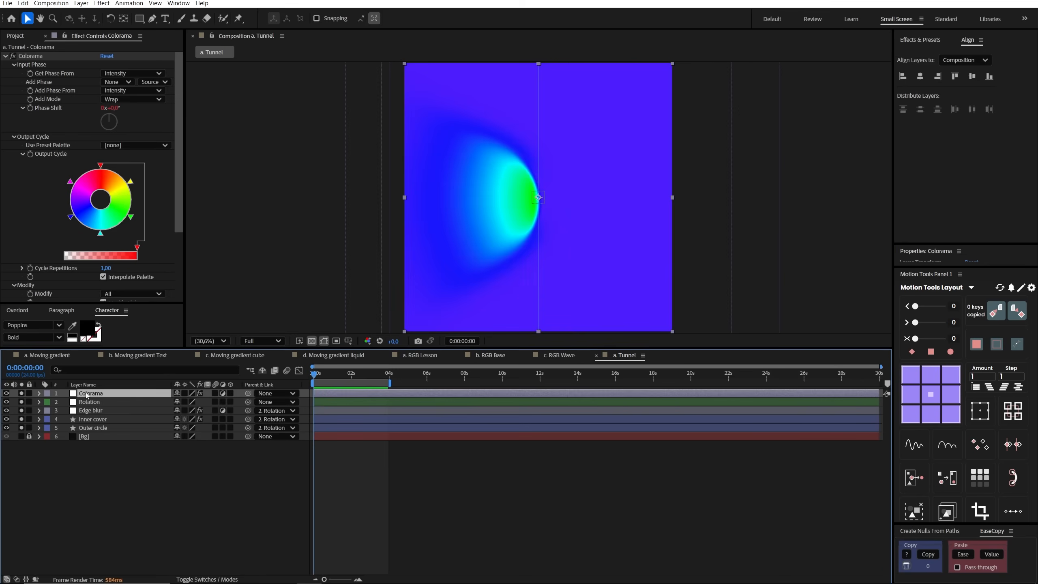
pyautogui.press('e')
pyautogui.press('e')
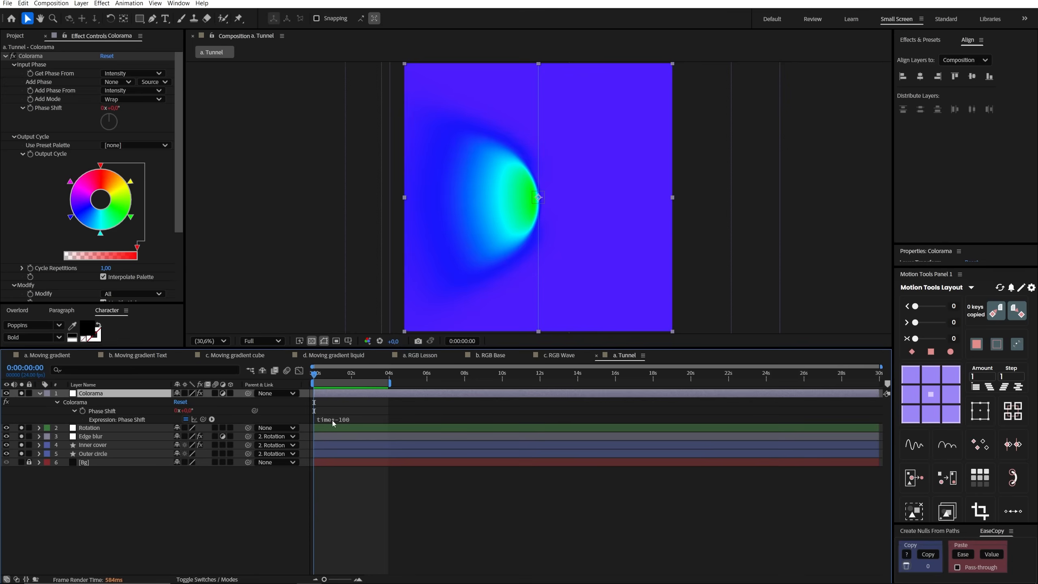
# Disable the Phase Shift expression and compare the tunnel without and with the Colorama layer.
pyautogui.click(186, 420)
pyautogui.click(49, 112)
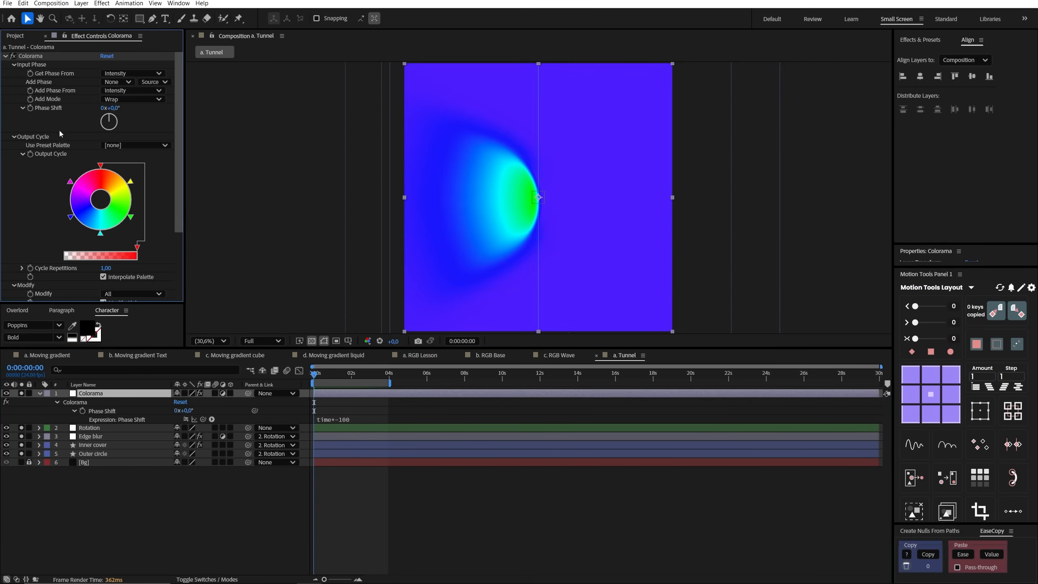
pyautogui.moveTo(314, 375)
pyautogui.mouseDown()
pyautogui.moveTo(387, 383)
pyautogui.moveTo(312, 380)
pyautogui.mouseUp()
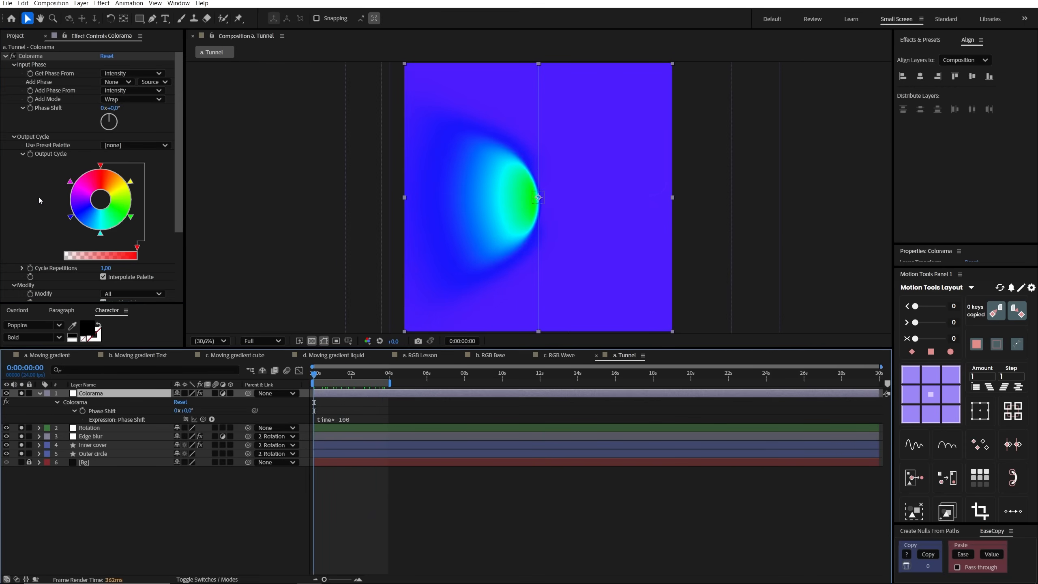
pyautogui.click(7, 393)
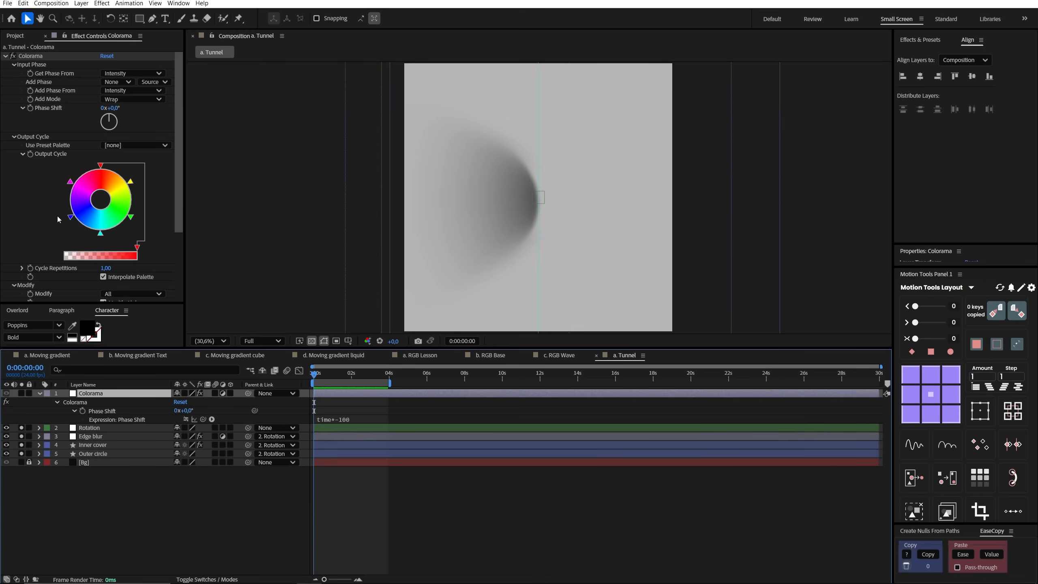
pyautogui.click(23, 393)
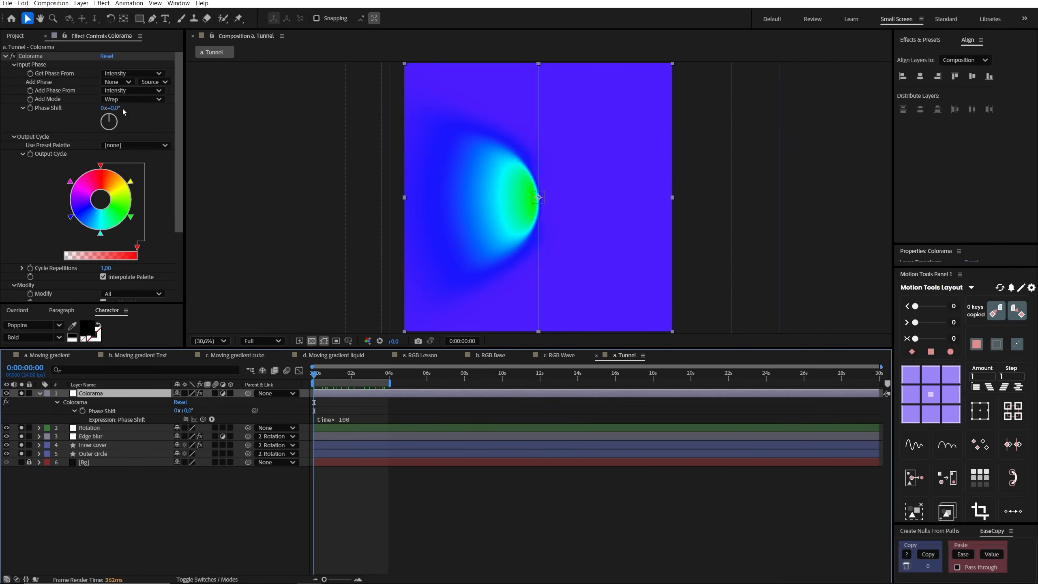
# Try a manual Phase Shift on Colorama, re-enable its time*-100 expression and play the preview.
pyautogui.moveTo(112, 109); pyautogui.dragTo(130, 121)
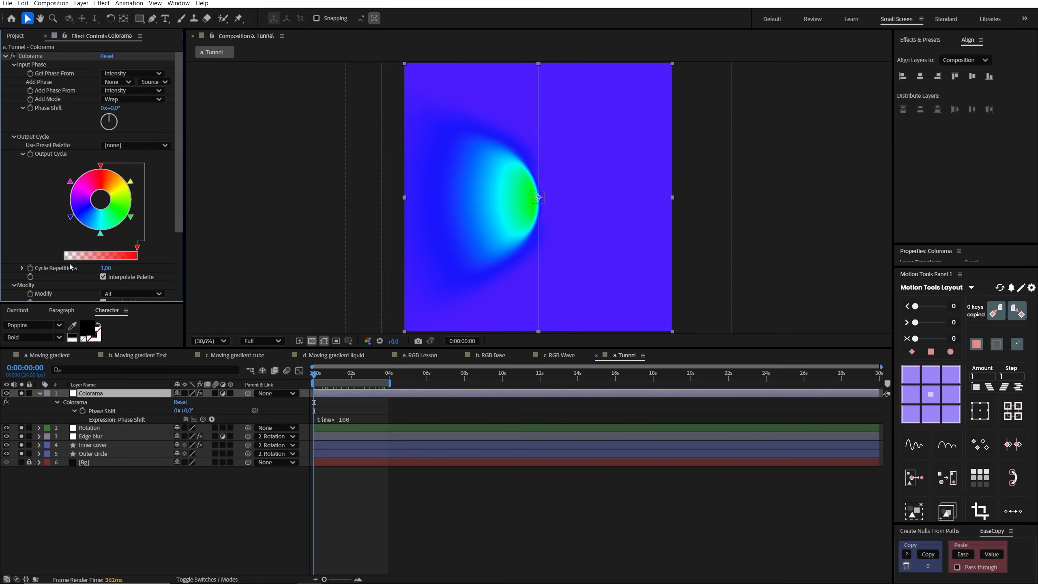
pyautogui.click(186, 420)
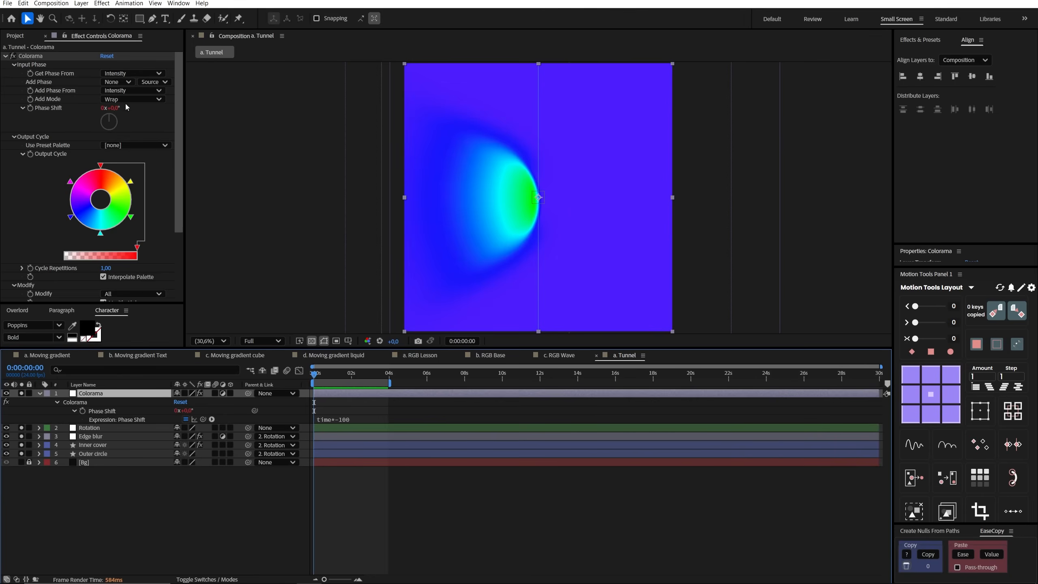
pyautogui.click(335, 428)
pyautogui.press('space')
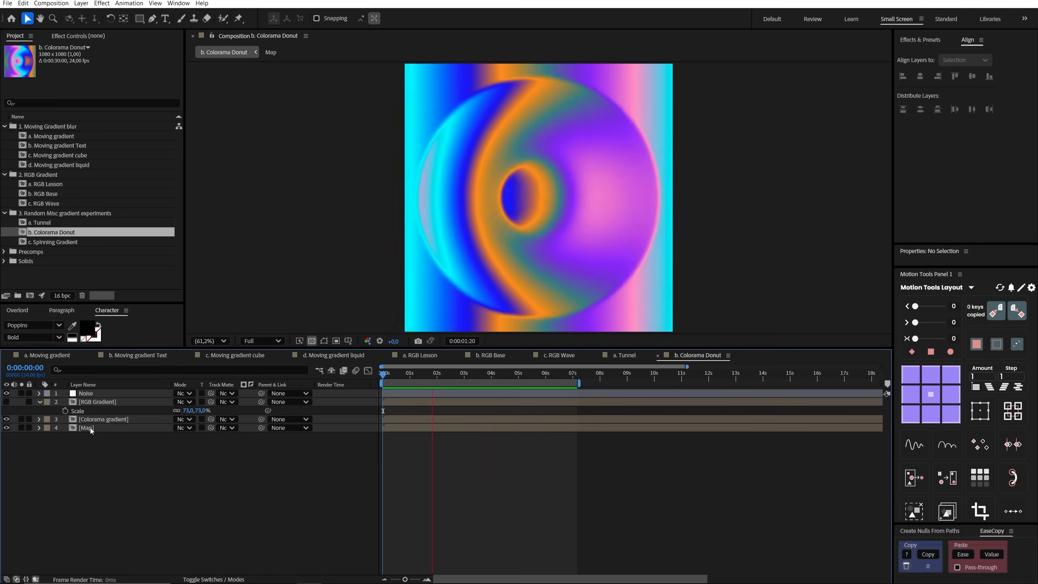
# Solo the Map layer in the b. Colorama Donut composition and open its precomposition.
pyautogui.click(91, 428)
pyautogui.click(21, 428)
pyautogui.click(384, 375)
pyautogui.moveTo(384, 374); pyautogui.dragTo(381, 375)
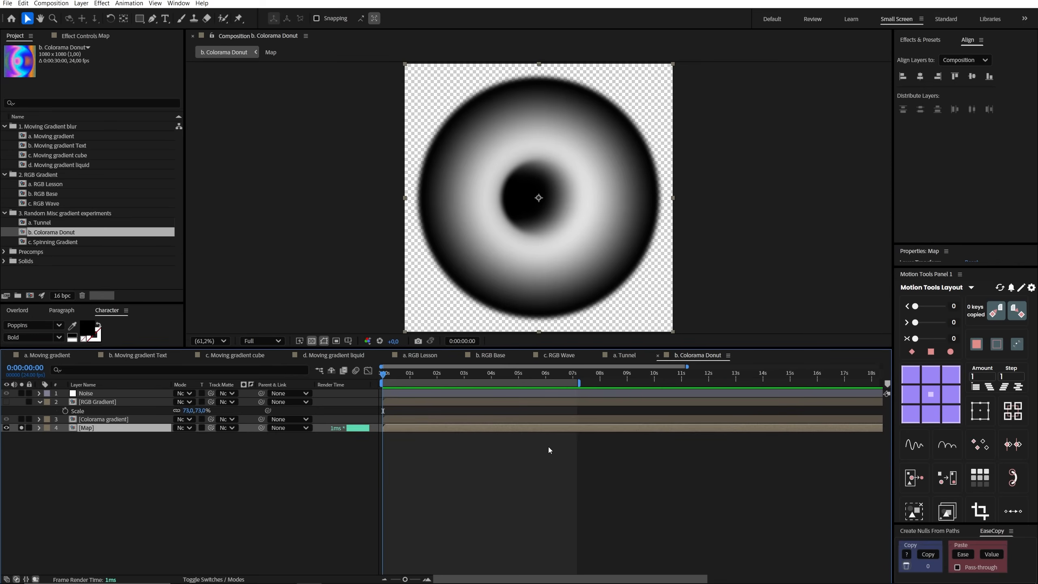
pyautogui.doubleClick(86, 428)
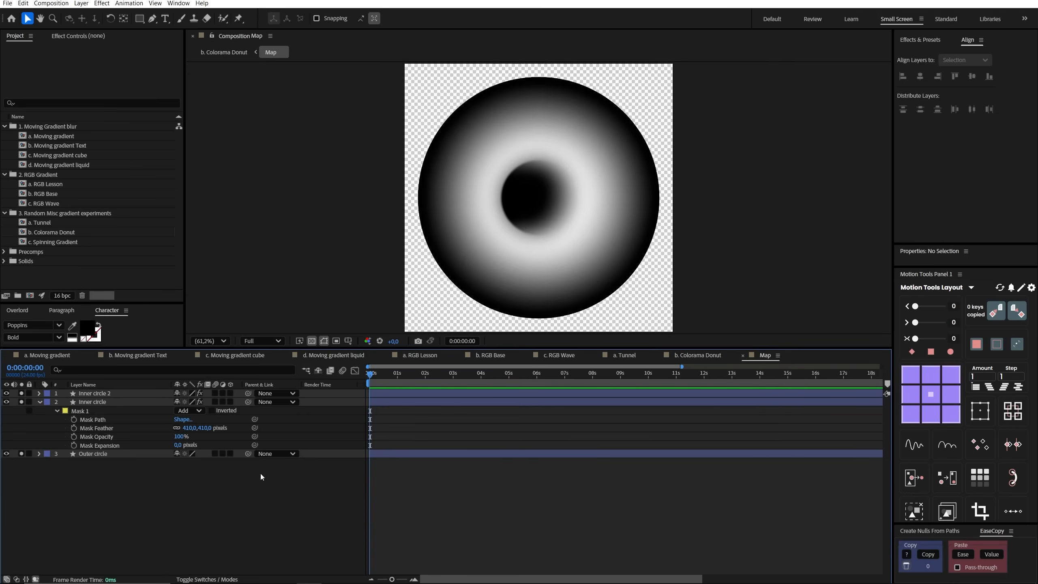
# Solo only the Outer circle layer in the Map composition, and add the Inner circle layer to the solo.
pyautogui.click(21, 410)
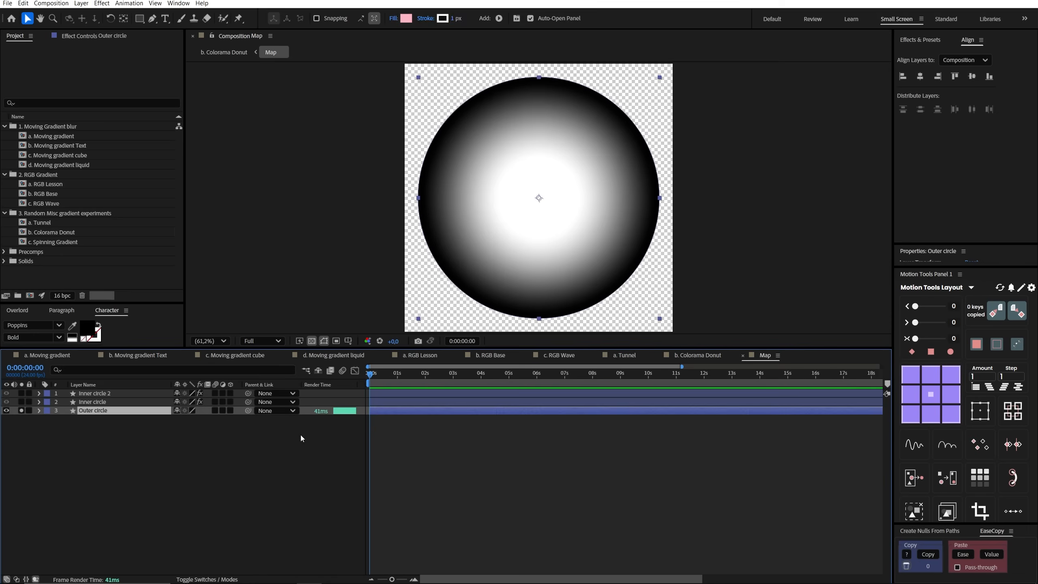
pyautogui.click(98, 403)
pyautogui.click(21, 402)
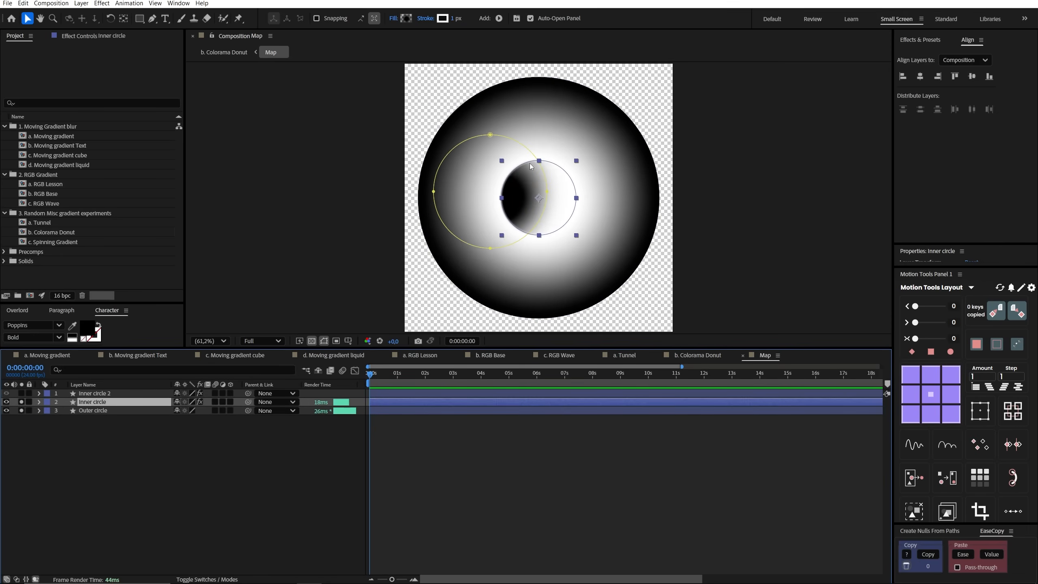
# Inspect the Inner circle shape's radial gradient fill in the Gradient Editor without changing it.
pyautogui.doubleClick(527, 192)
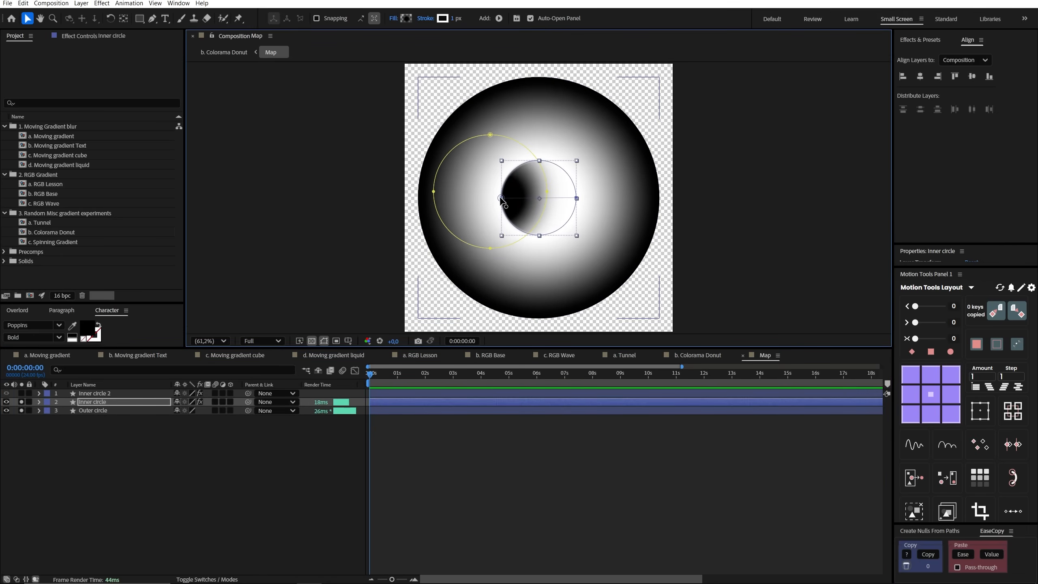
pyautogui.click(406, 19)
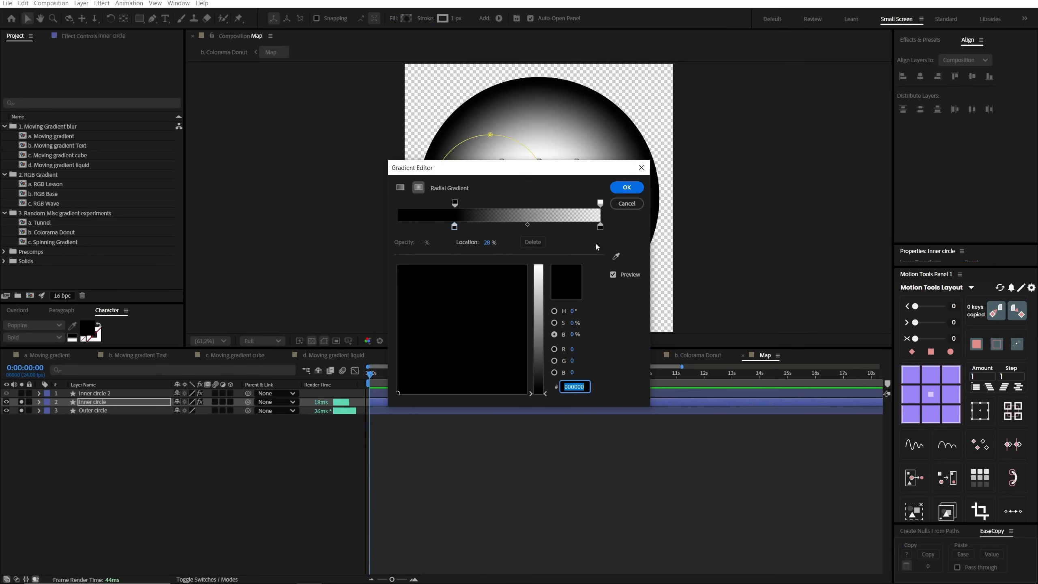
pyautogui.click(627, 204)
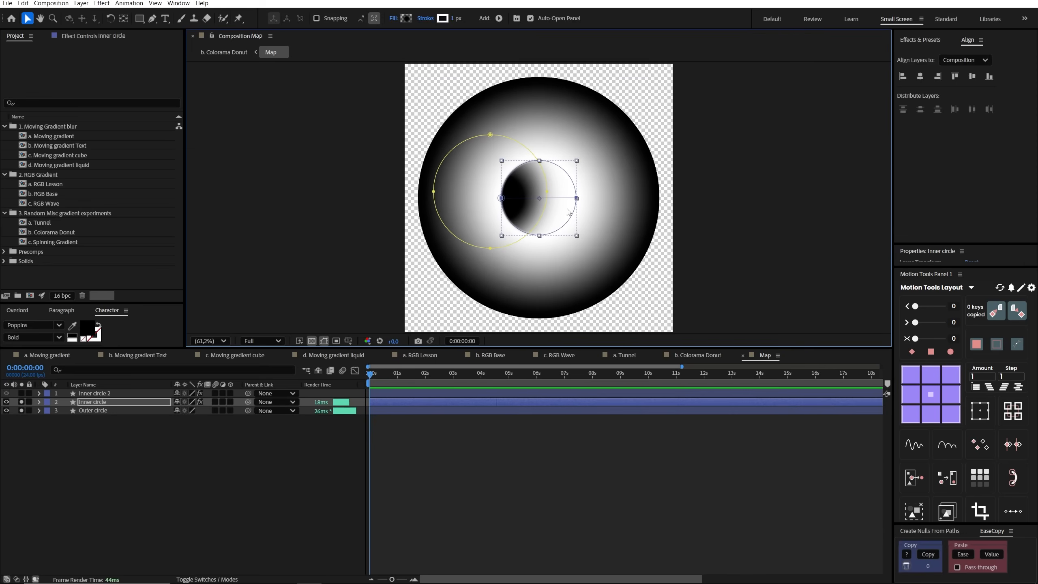
# Inspect the Inner circle layer's mask path, feather, opacity and expansion, and collapse its properties.
pyautogui.press('m')
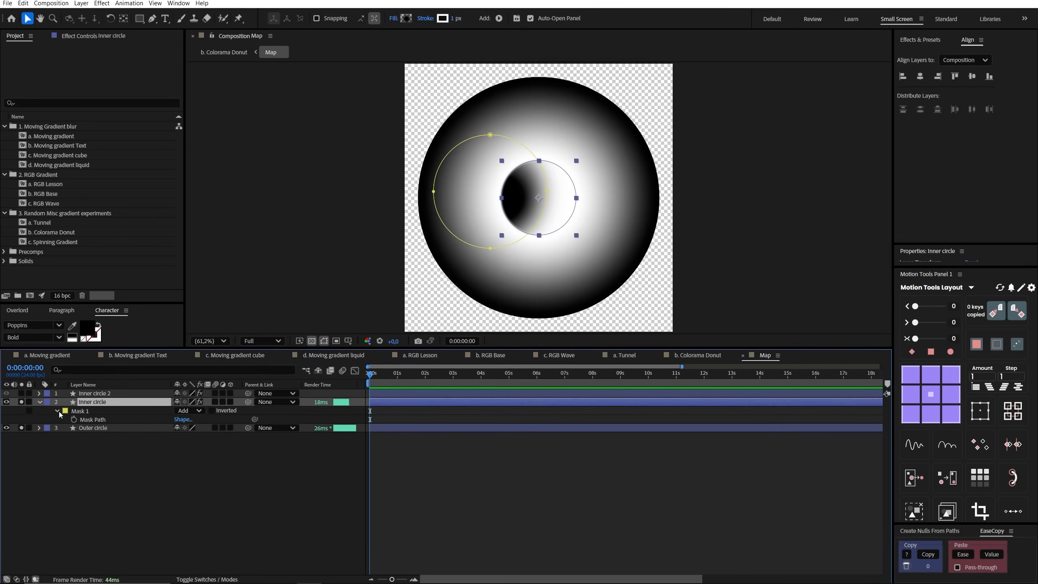
pyautogui.press('m')
pyautogui.press('m')
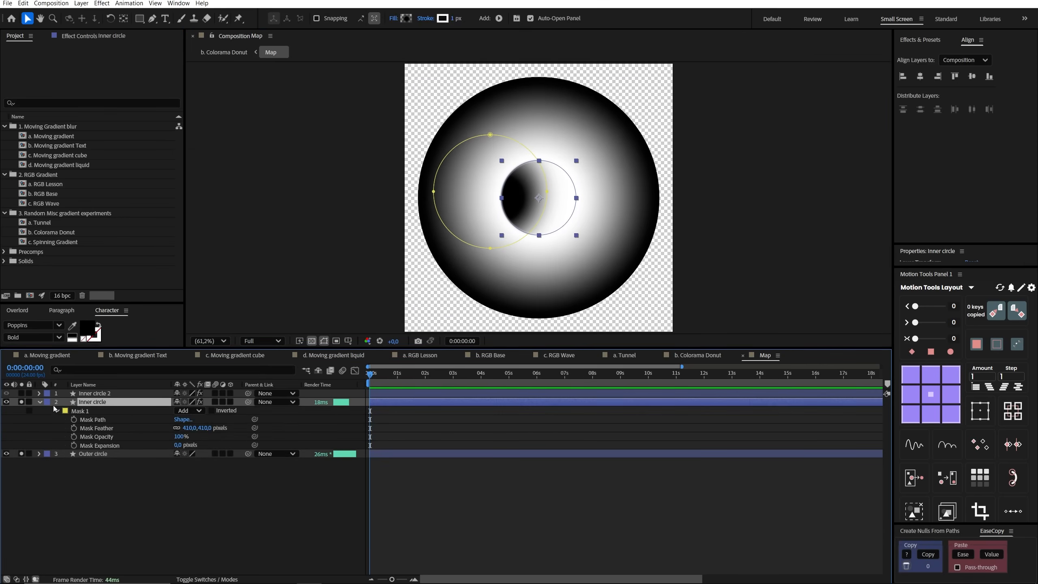
pyautogui.click(39, 402)
# Add the Inner circle 2 layer to the solo in the Map composition and check its mask outline.
pyautogui.click(22, 394)
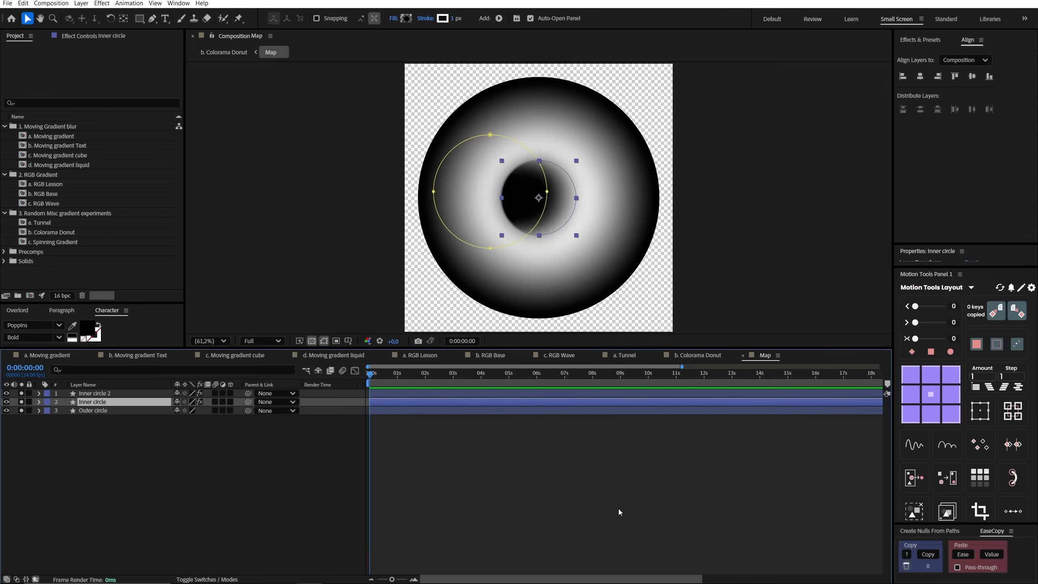
pyautogui.click(634, 491)
pyautogui.click(95, 393)
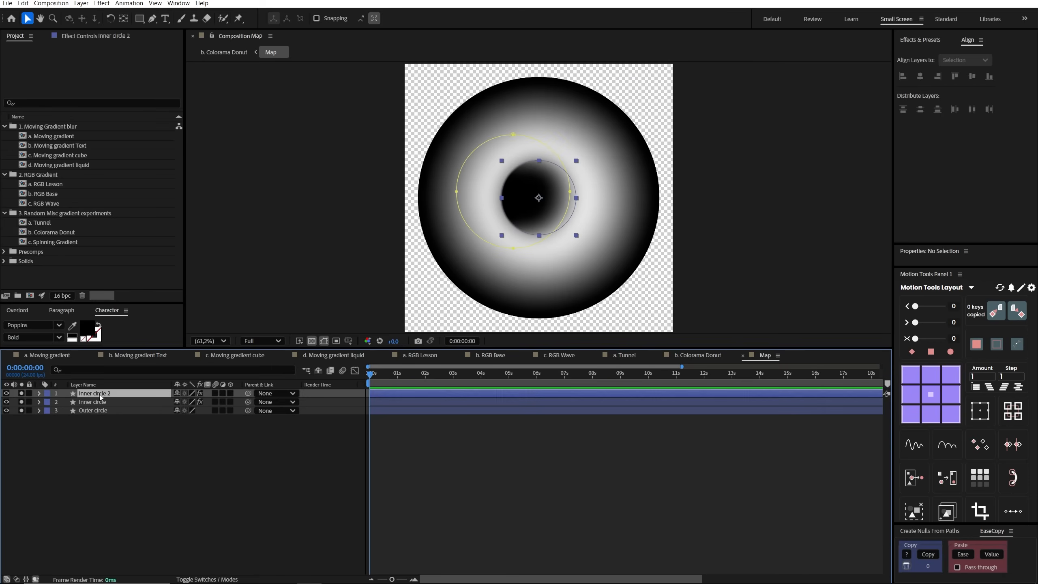
pyautogui.click(499, 477)
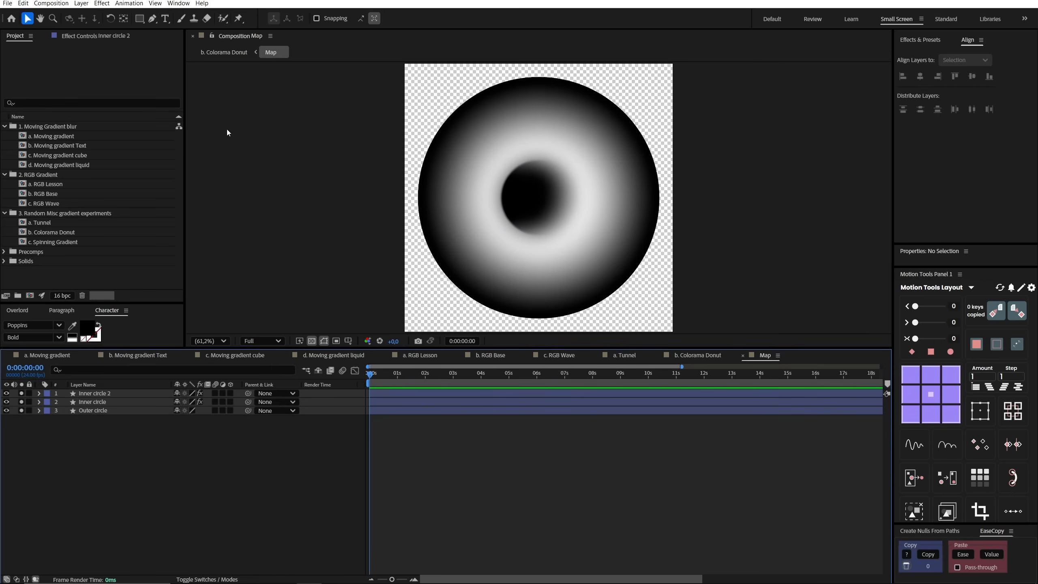
# Return to the b. Colorama Donut composition and examine the Fast Box Blur settings on the Map layer.
pyautogui.click(228, 52)
pyautogui.click(404, 429)
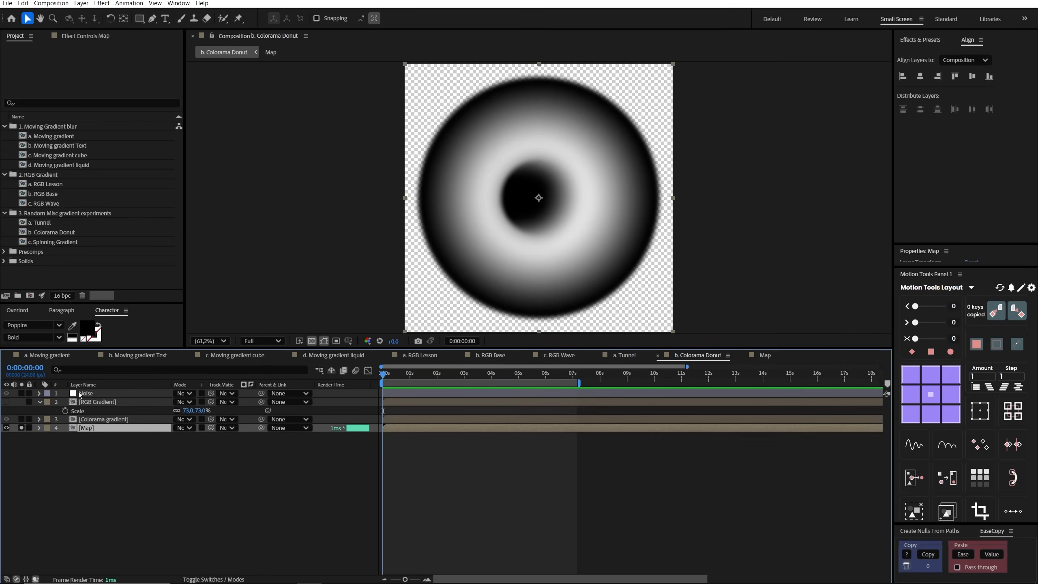
pyautogui.click(86, 36)
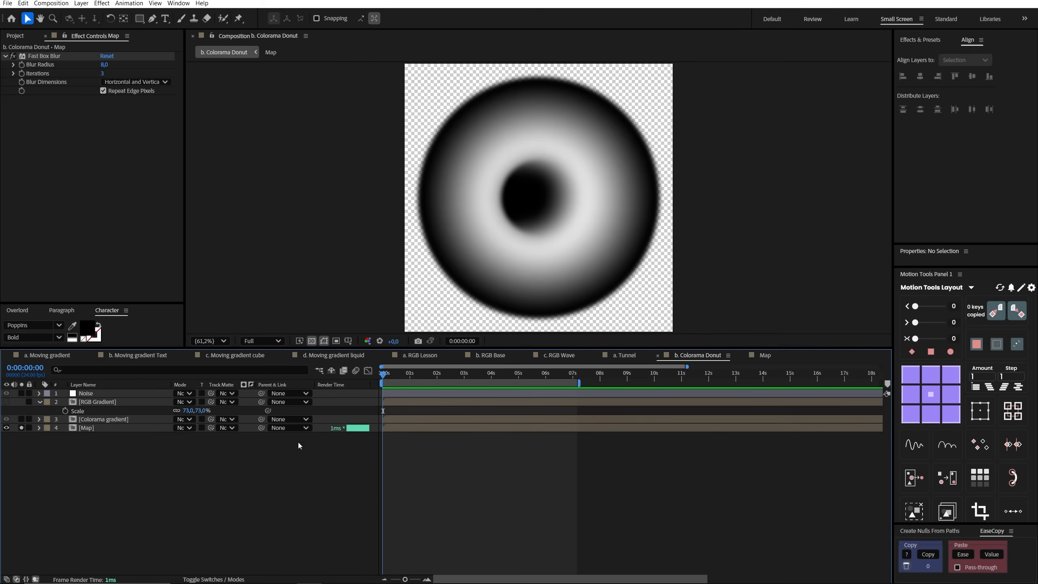
# Open the Colorama gradient precomposition and play its preview.
pyautogui.click(105, 420)
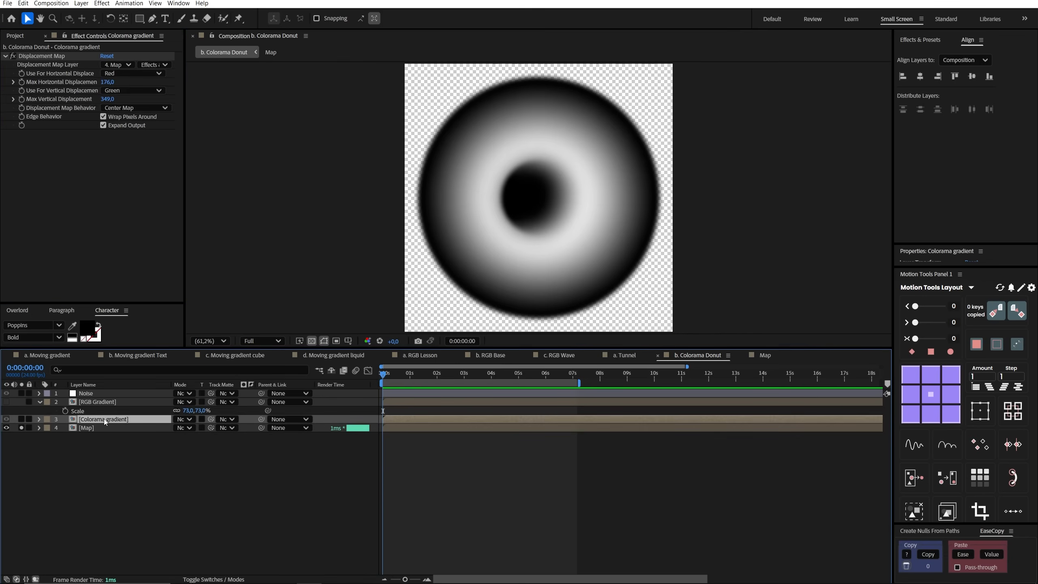
pyautogui.doubleClick(103, 419)
pyautogui.press('space')
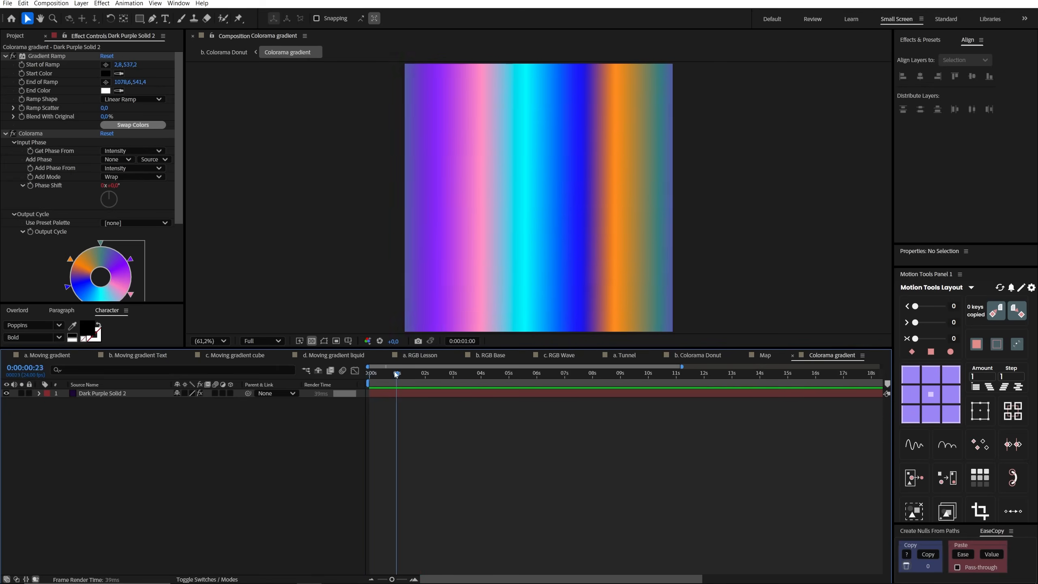
pyautogui.press('space')
# Turn off Colorama on the Dark Purple Solid 2 layer to examine the Gradient Ramp alone, and re-enable it.
pyautogui.click(9, 134)
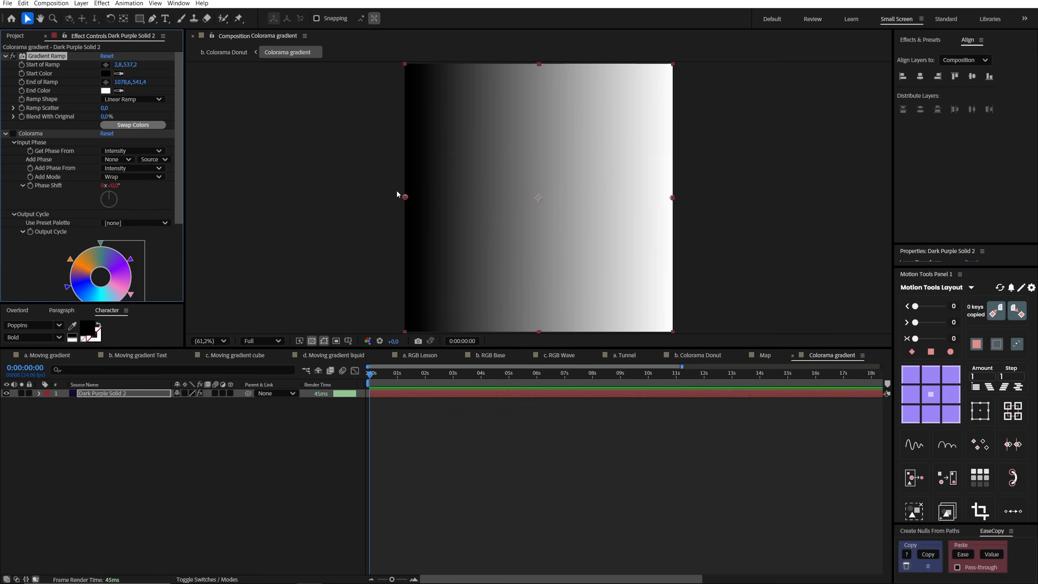
pyautogui.click(22, 135)
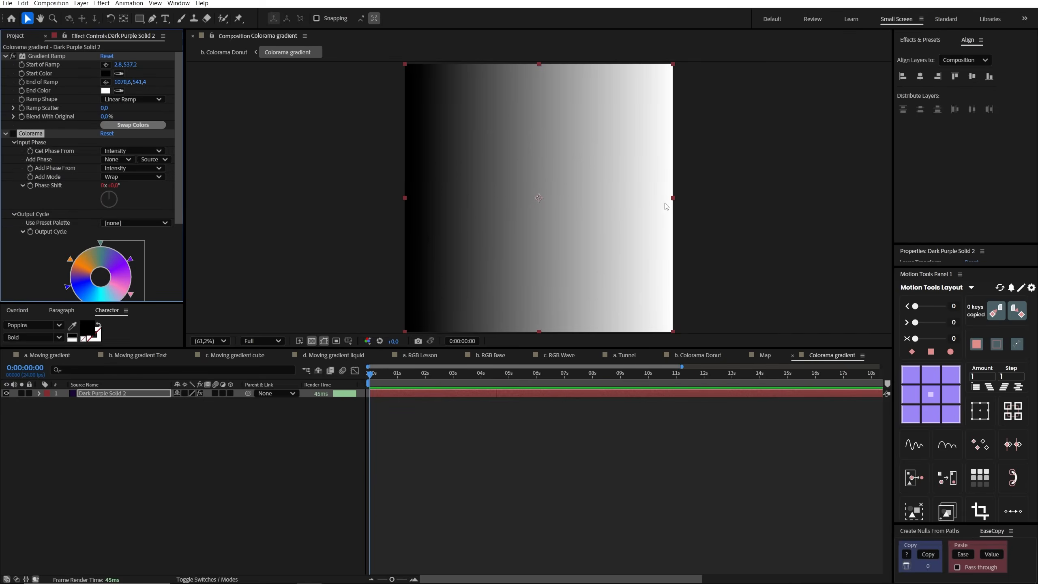
pyautogui.click(13, 134)
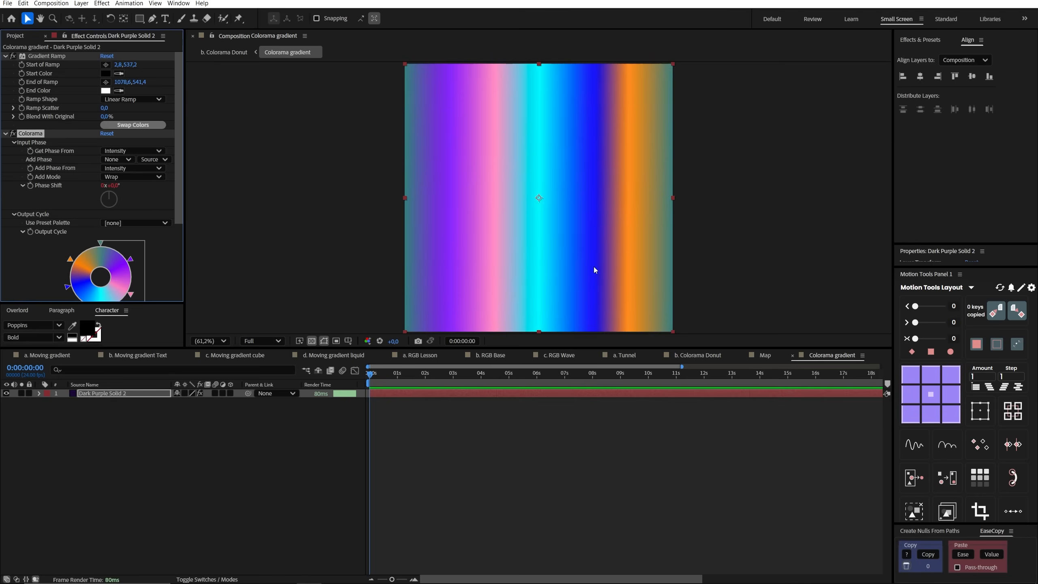
# Reveal Colorama's Phase Shift expression on the solid and play the preview.
pyautogui.scroll(-2, 126, 256)
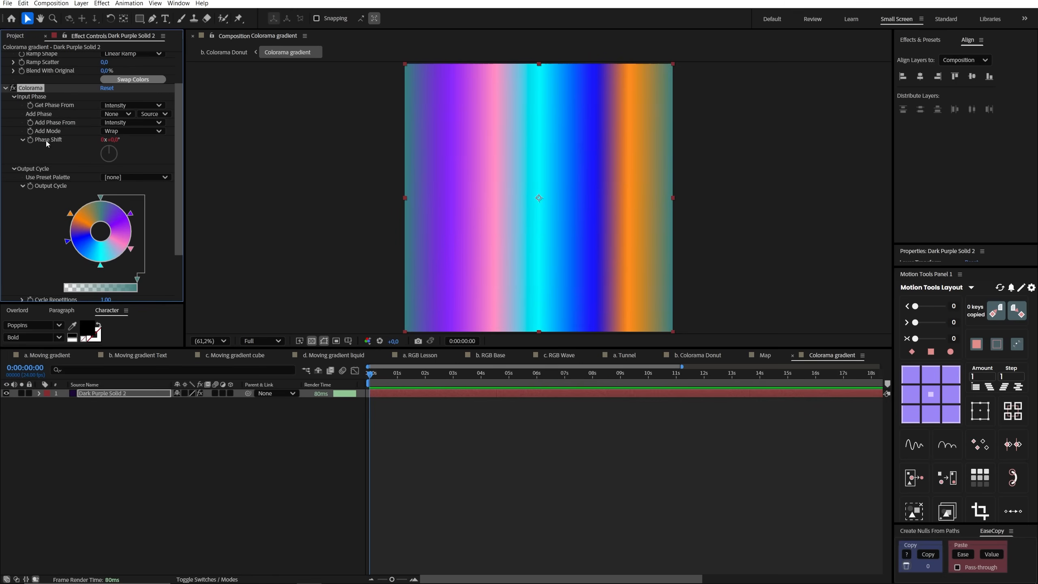
pyautogui.press('e')
pyautogui.press('e')
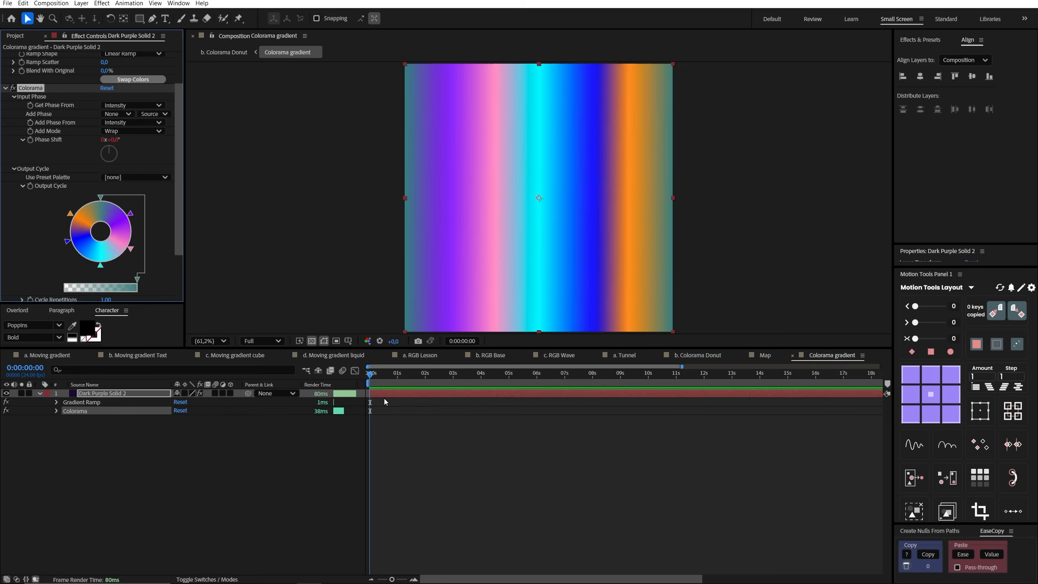
pyautogui.press('space')
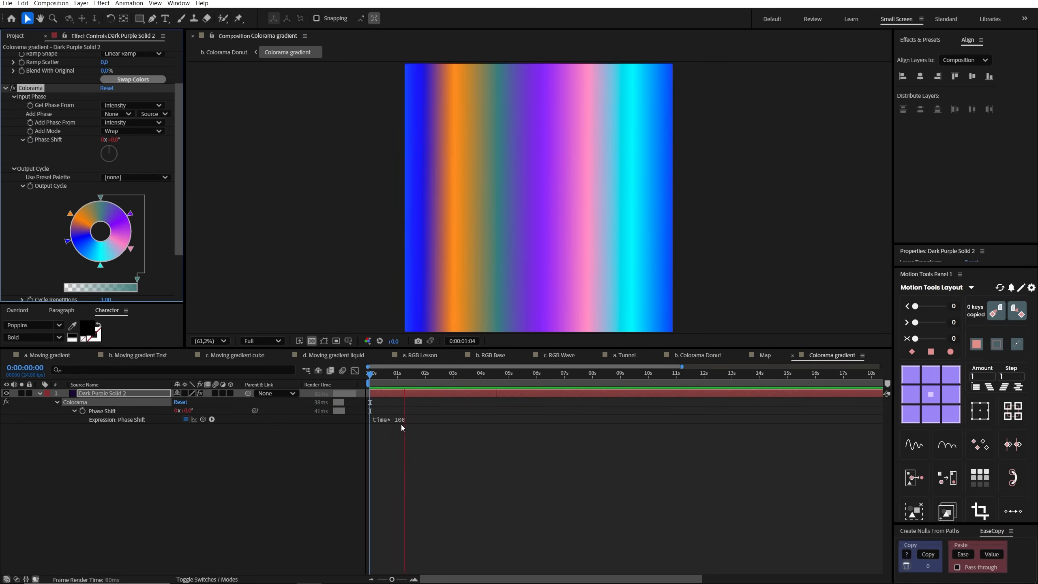
# Add the Colorama gradient layer to the solo in b. Colorama Donut and check its Displacement Map effect.
pyautogui.click(698, 355)
pyautogui.click(21, 419)
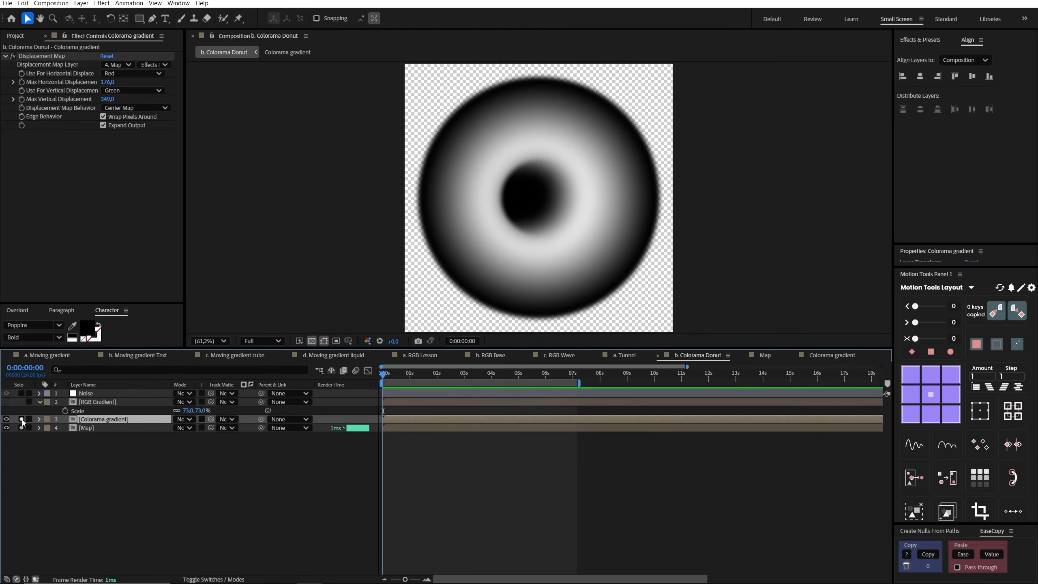
pyautogui.click(13, 57)
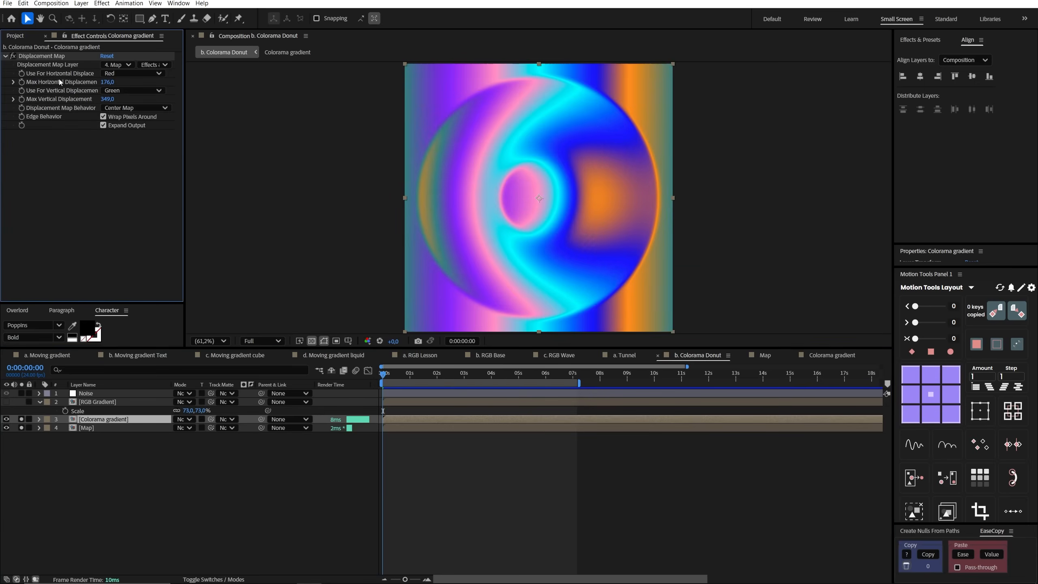
# Zero the Displacement Map's horizontal and vertical displacement, and raise Max Horizontal Displacement to 172.
pyautogui.click(41, 55)
pyautogui.click(117, 65)
pyautogui.click(119, 118)
pyautogui.click(107, 82)
pyautogui.write('0')
pyautogui.click(108, 99)
pyautogui.write('0')
pyautogui.moveTo(105, 82); pyautogui.dragTo(197, 82)
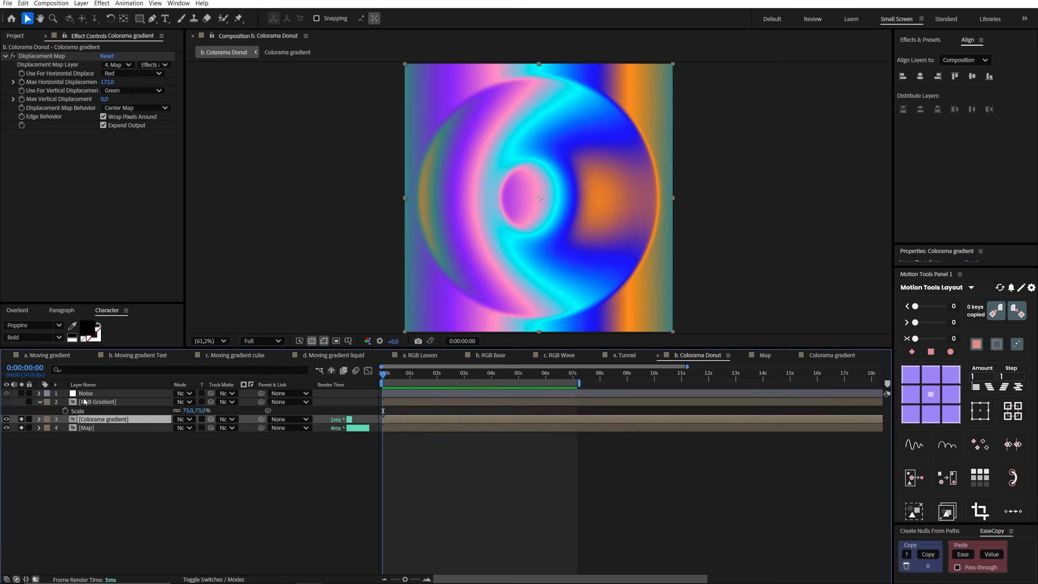
# Add the Noise layer to the solo, play the preview, and solo the RGB Gradient layer as well.
pyautogui.click(84, 395)
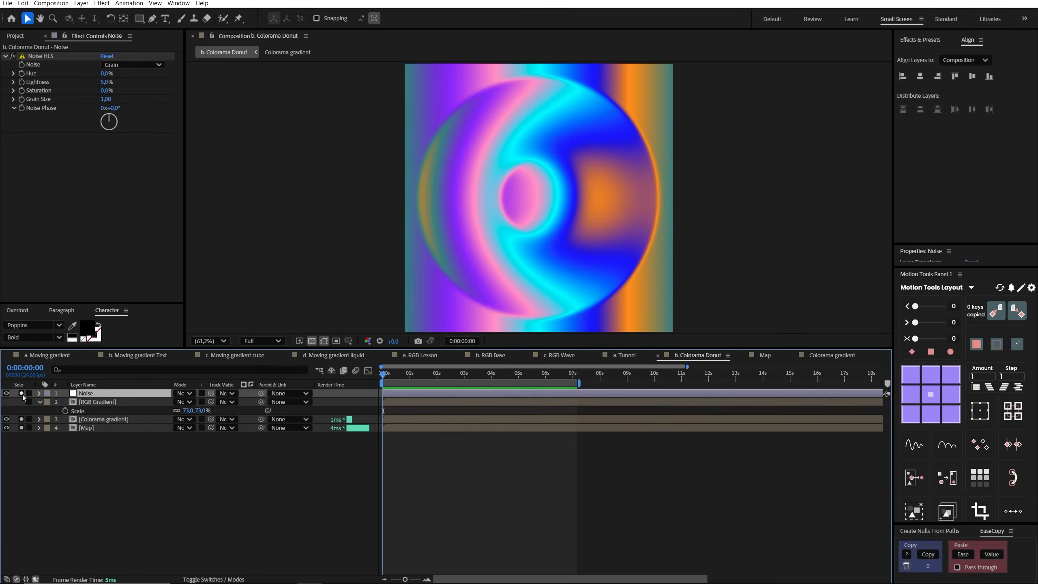
pyautogui.press('space')
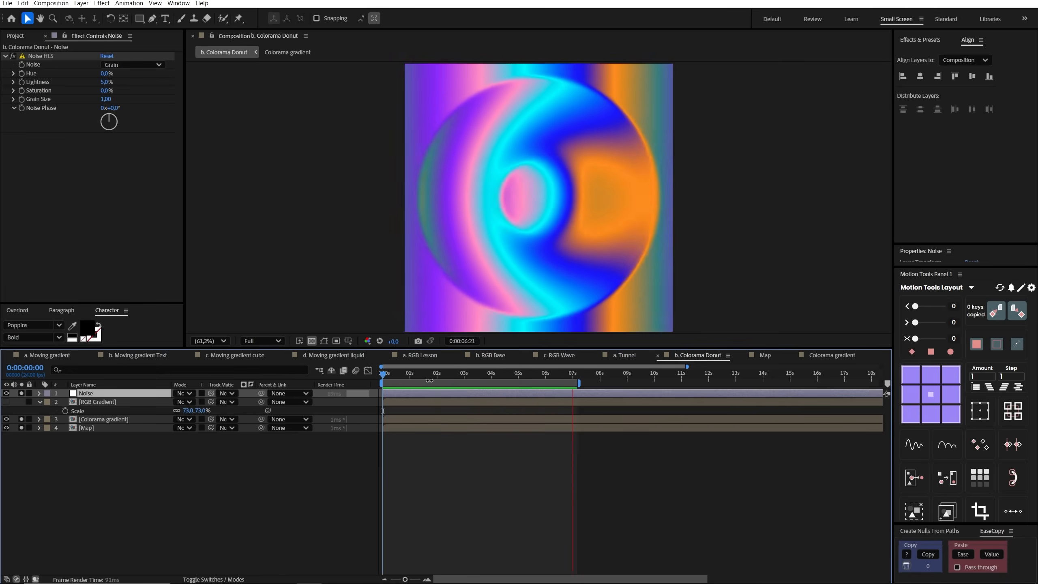
pyautogui.click(97, 402)
pyautogui.click(20, 402)
# Open the RGB Gradient precomposition, scrub through it, and return to b. Colorama Donut to play the preview.
pyautogui.doubleClick(104, 402)
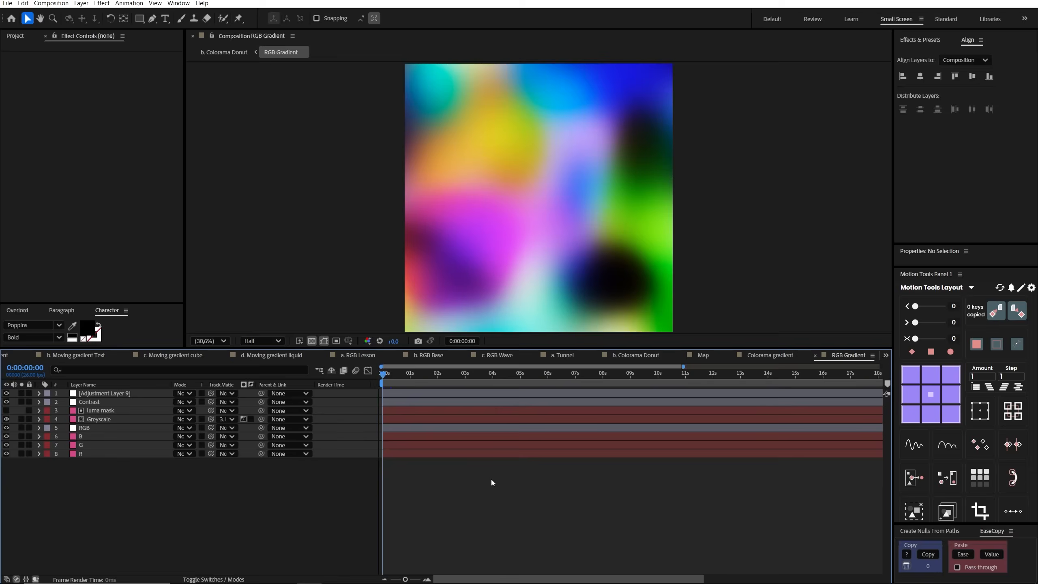
pyautogui.moveTo(386, 374); pyautogui.dragTo(355, 346)
pyautogui.click(238, 52)
pyautogui.press('space')
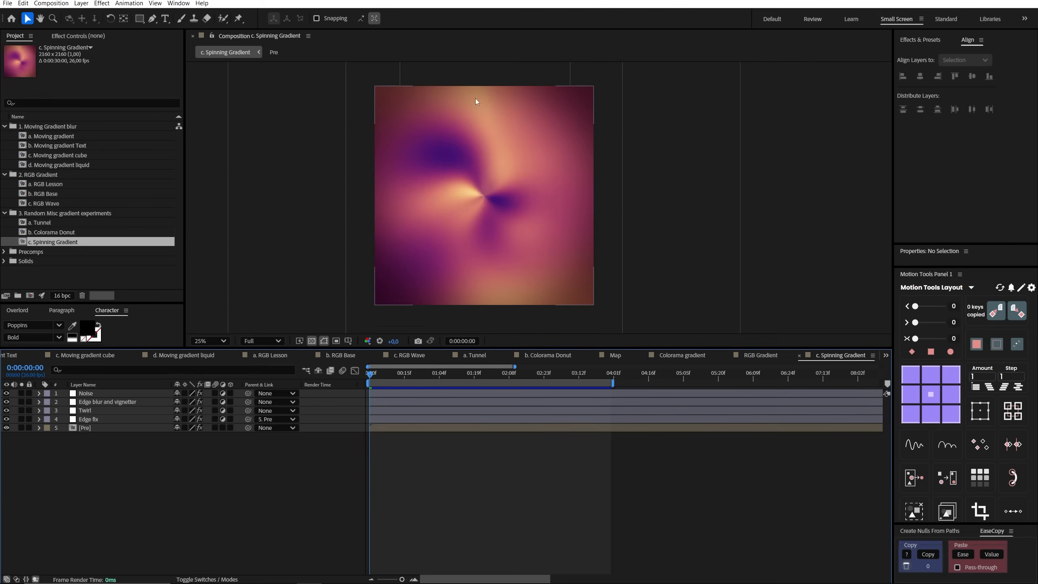
# Fit the c. Spinning Gradient composition in the viewer and play its preview.
pyautogui.click(210, 342)
pyautogui.click(208, 369)
pyautogui.press('space')
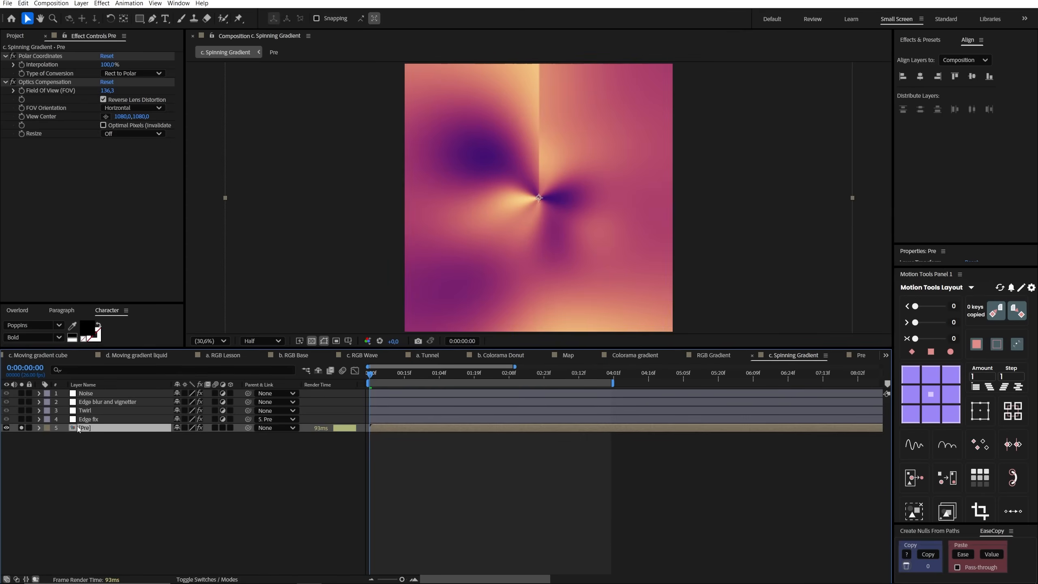
# Open the Pre precomposition and examine the Fractal noise layer's evolution expression and effect settings.
pyautogui.doubleClick(77, 426)
pyautogui.click(81, 404)
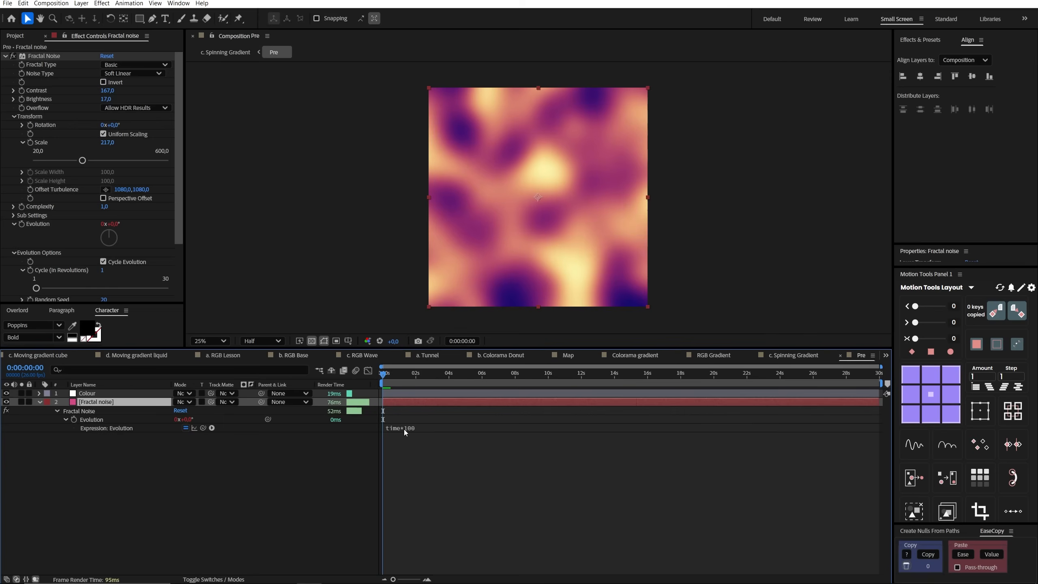
pyautogui.scroll(-3, 129, 250)
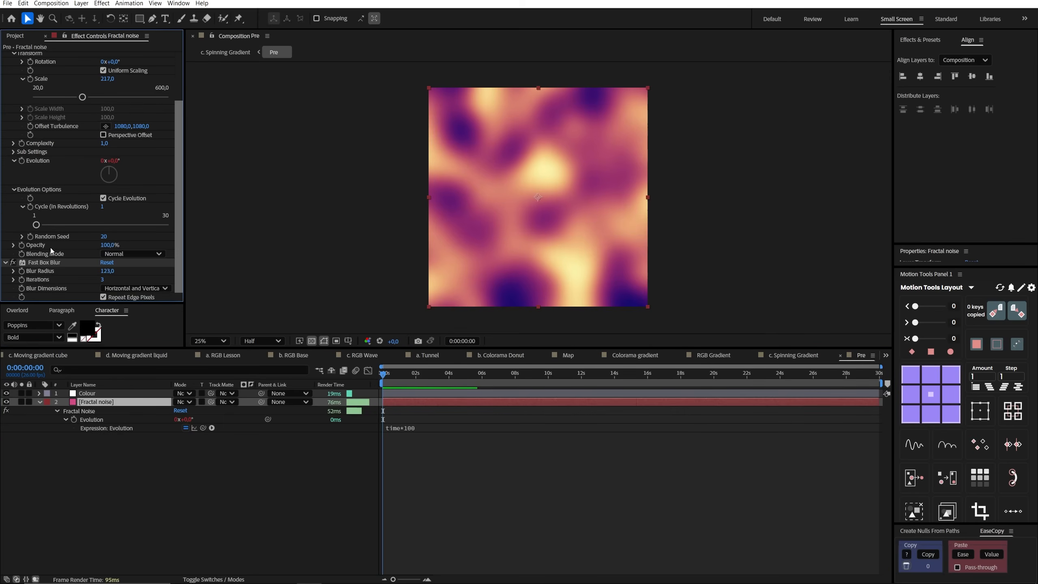
# Disable Fast Box Blur on the Fractal noise layer and hide the Colour layer.
pyautogui.click(13, 263)
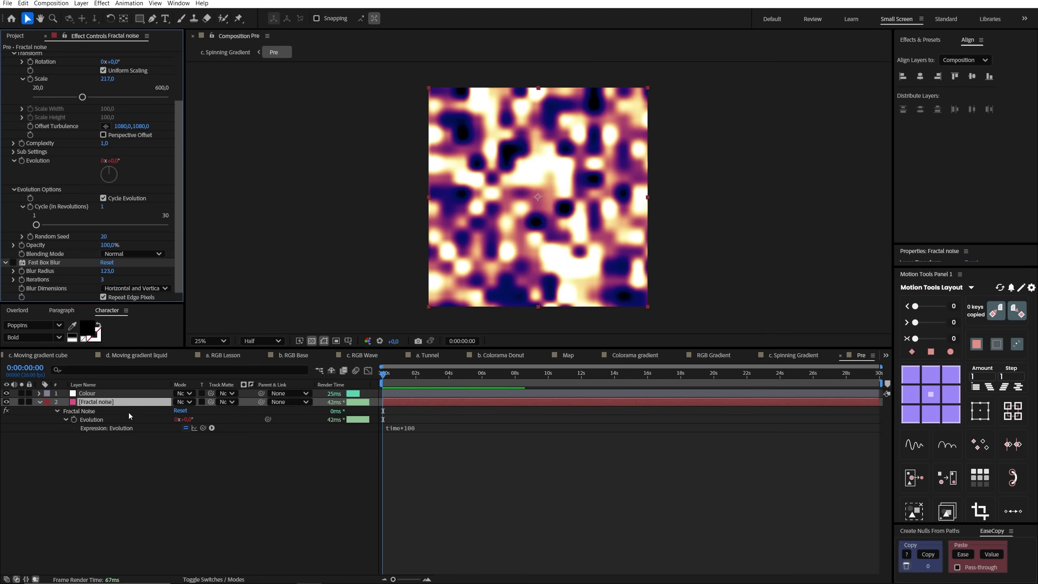
pyautogui.click(96, 394)
pyautogui.click(6, 393)
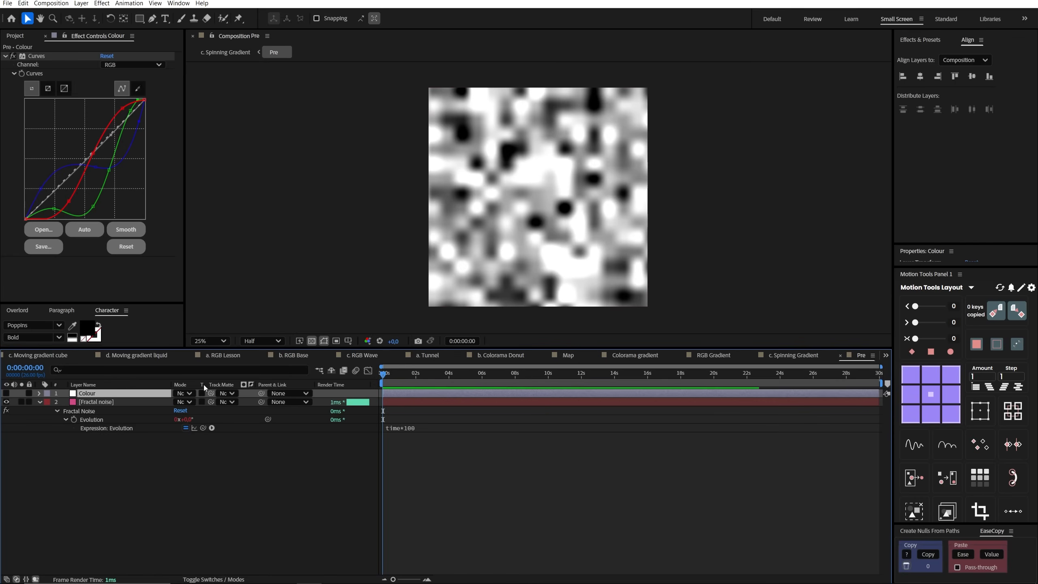
# Reset Fractal Noise and rebuild its look with Contrast 164, Brightness about 14, a larger Scale and Complexity 1.
pyautogui.click(106, 402)
pyautogui.click(110, 57)
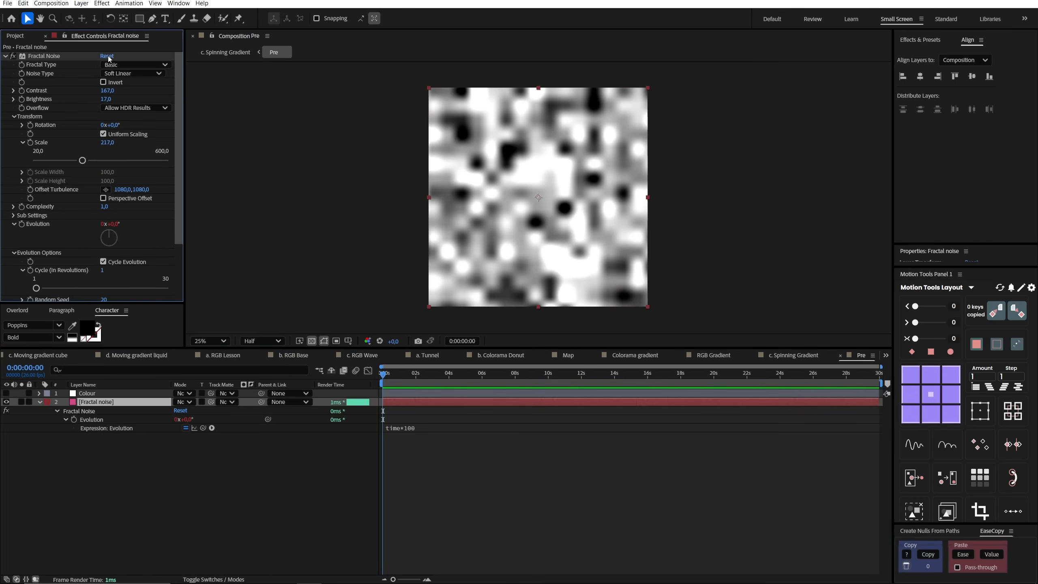
pyautogui.click(107, 57)
pyautogui.moveTo(107, 90)
pyautogui.mouseDown()
pyautogui.moveTo(138, 93)
pyautogui.moveTo(114, 99)
pyautogui.mouseUp()
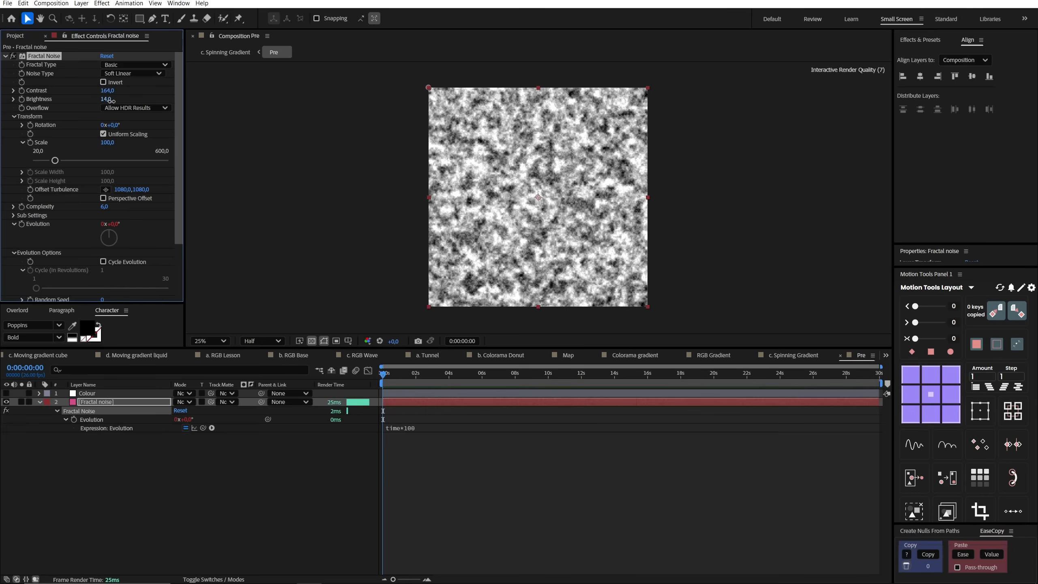
pyautogui.moveTo(107, 143); pyautogui.dragTo(179, 141)
pyautogui.click(106, 207)
pyautogui.write('1')
pyautogui.press('Return')
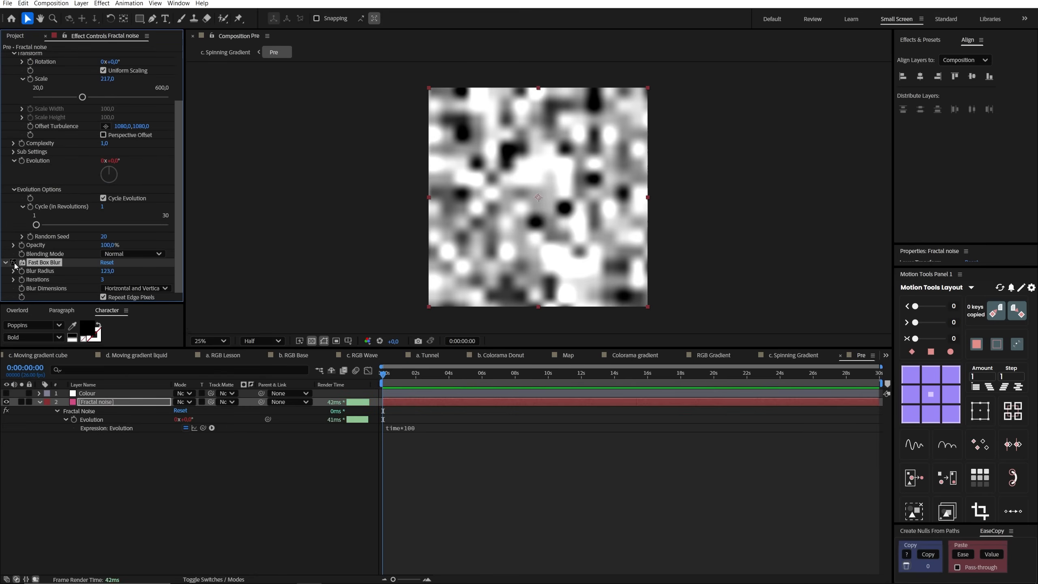
# Re-enable Fast Box Blur on the Fractal noise layer and play the preview.
pyautogui.click(14, 262)
pyautogui.press('space')
pyautogui.press('space')
# Show the Colour layer again and switch its Curves effect to the Red channel.
pyautogui.click(95, 394)
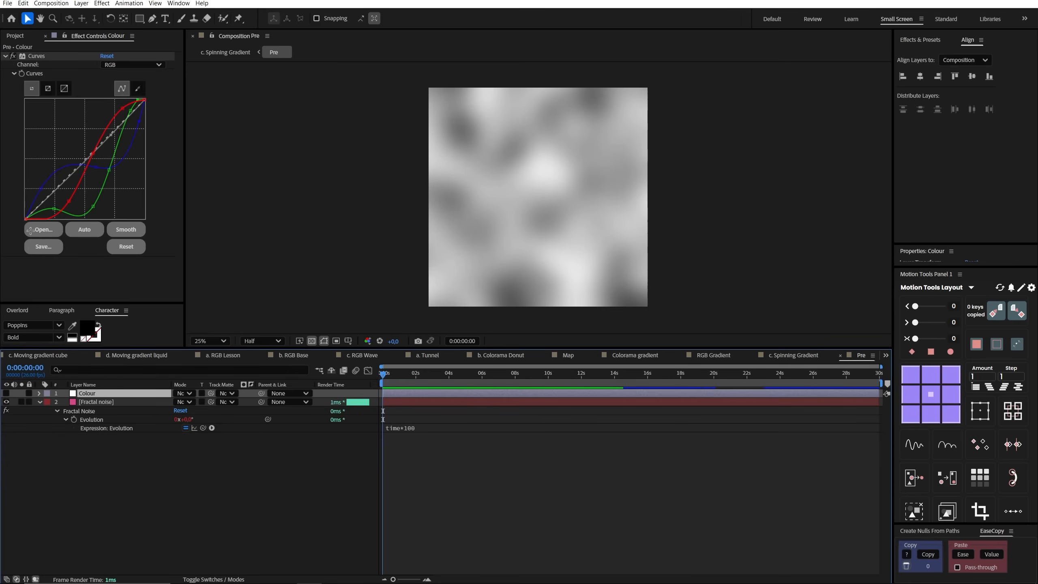
pyautogui.click(7, 393)
pyautogui.click(133, 64)
pyautogui.click(116, 87)
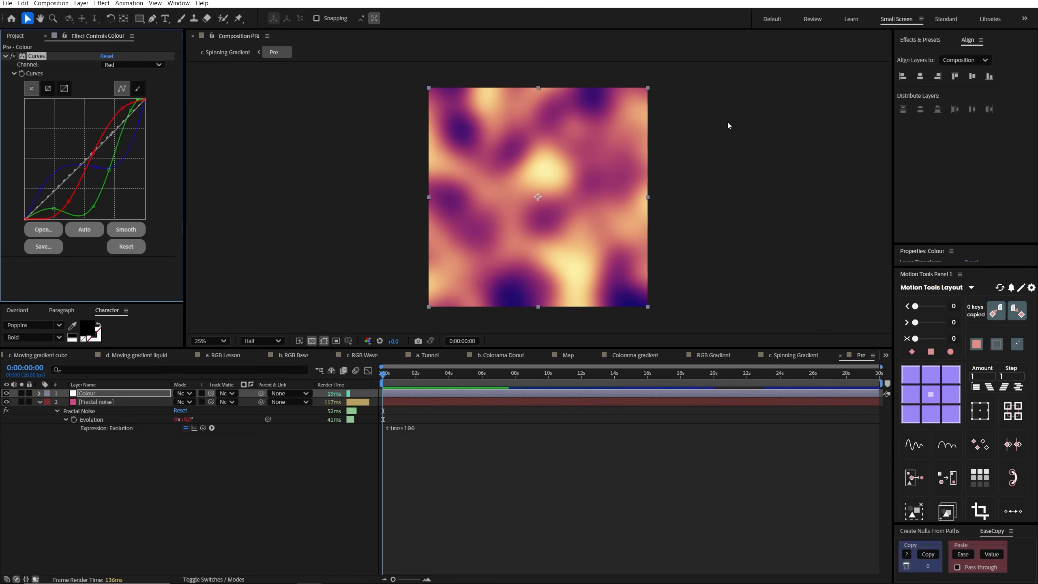
# In c. Spinning Gradient, disable Optics Compensation on the Pre layer and reset its Polar Coordinates effect.
pyautogui.click(225, 52)
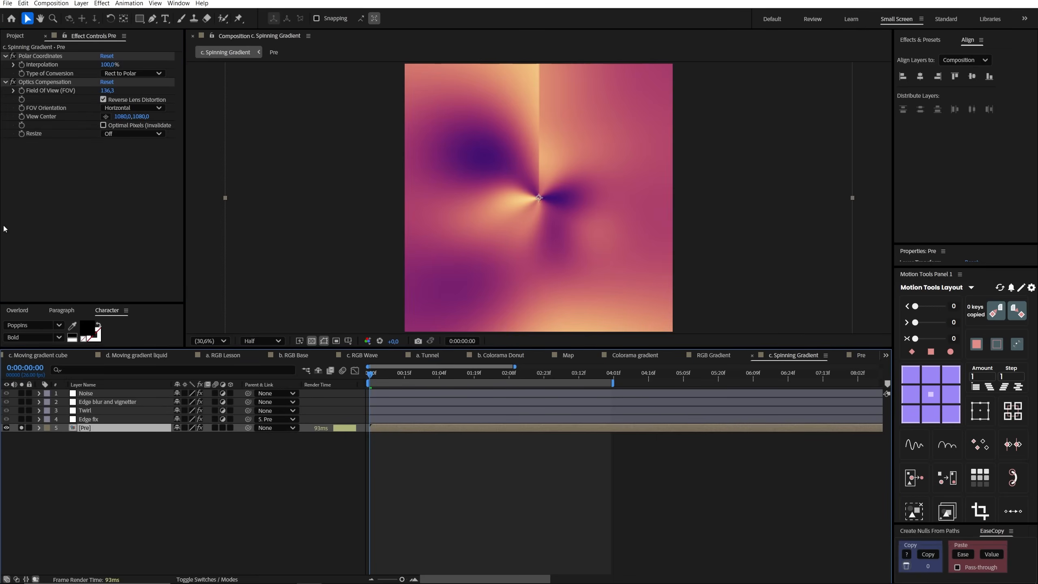
pyautogui.click(45, 56)
pyautogui.click(13, 82)
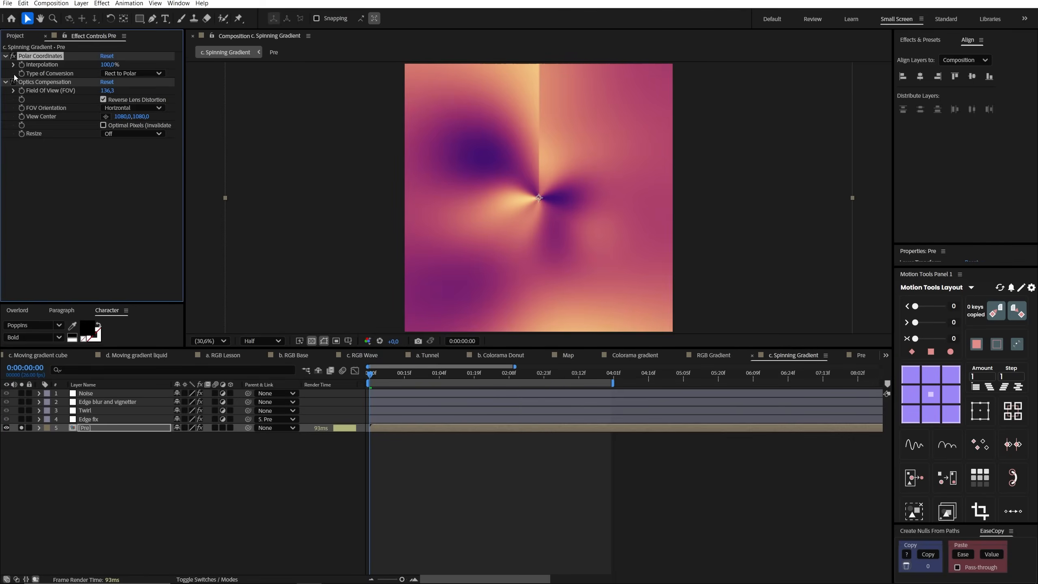
pyautogui.click(107, 57)
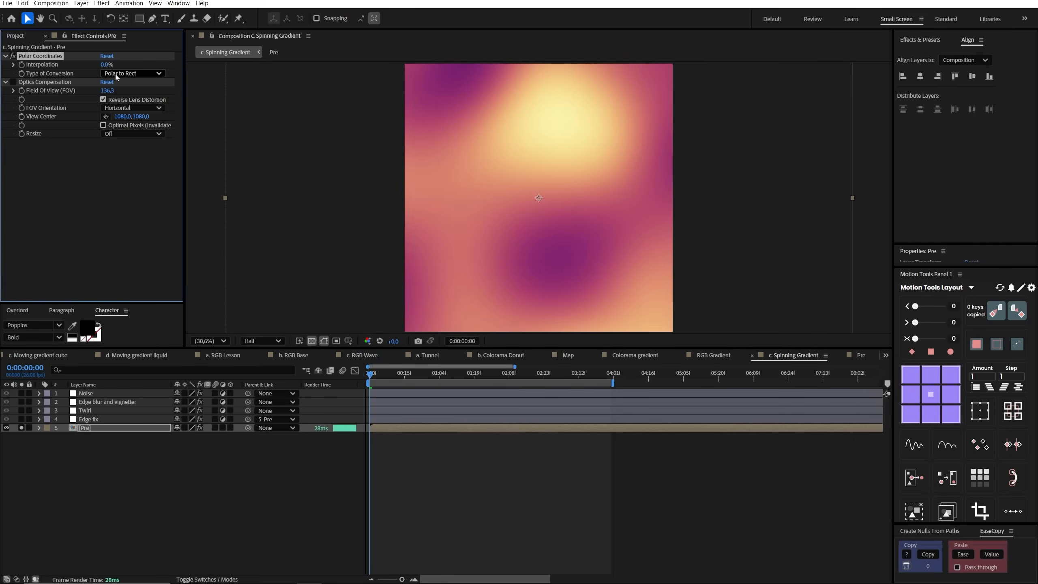
# Set the Pre layer's Polar Coordinates to Rect to Polar with 100% Interpolation.
pyautogui.click(120, 73)
pyautogui.click(130, 84)
pyautogui.moveTo(107, 68); pyautogui.dragTo(674, 70)
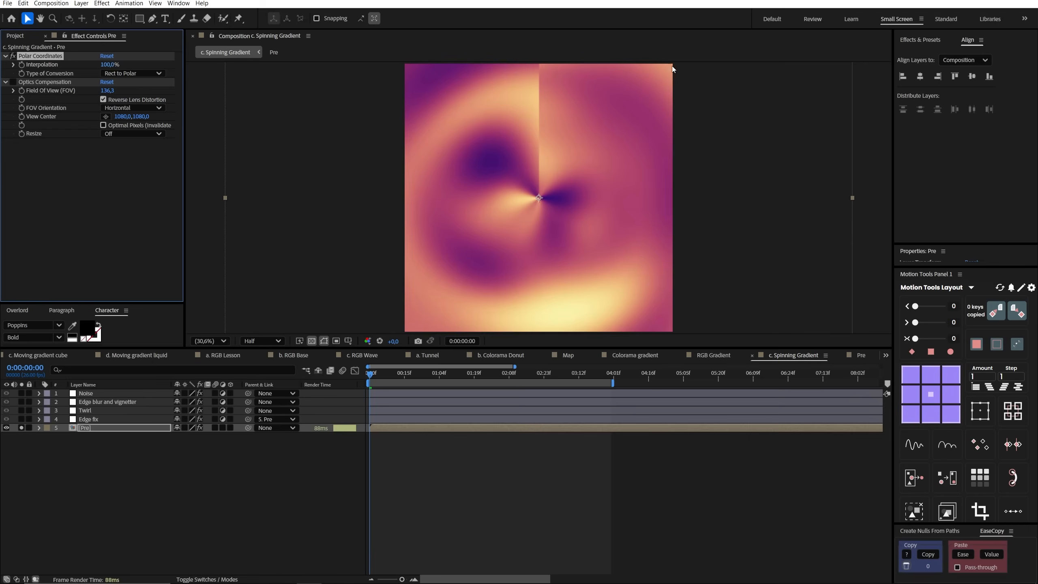
# Reset and re-enable Optics Compensation on the Pre layer, with Field Of View about 118 and Reverse Lens Distortion on.
pyautogui.click(110, 84)
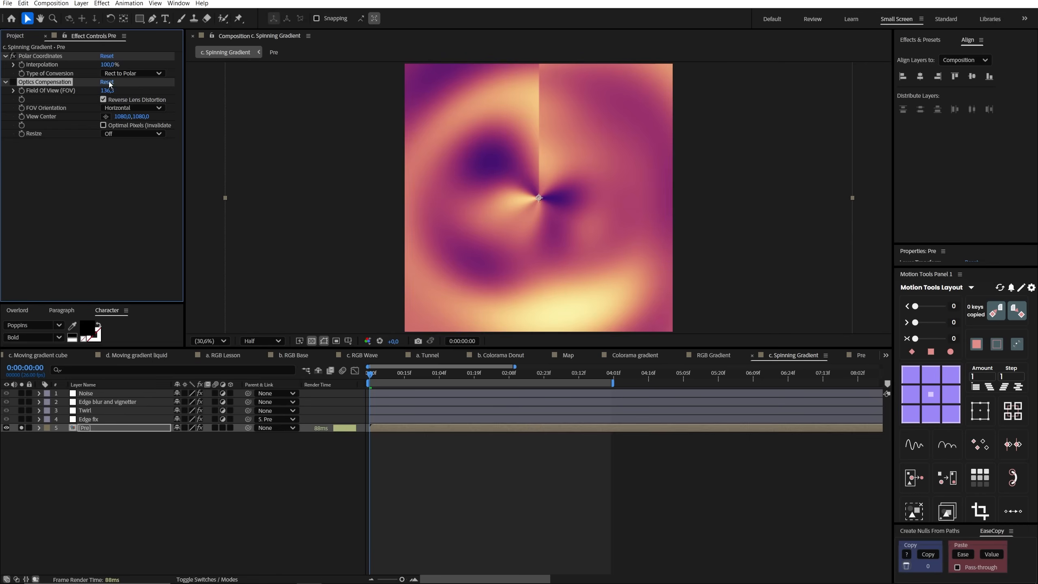
pyautogui.click(107, 82)
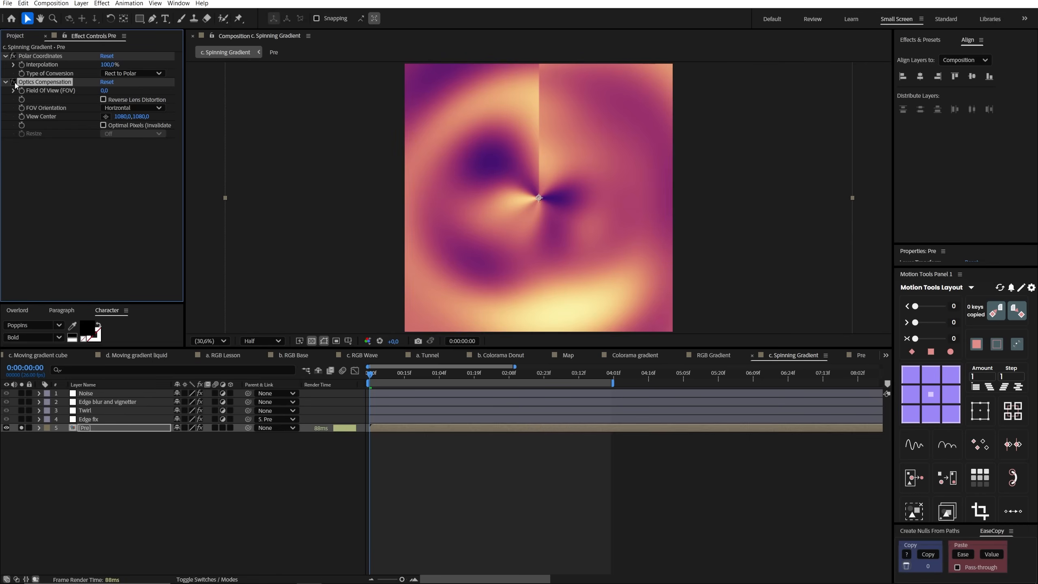
pyautogui.moveTo(103, 93); pyautogui.dragTo(228, 93)
pyautogui.moveTo(369, 99); pyautogui.dragTo(717, 106)
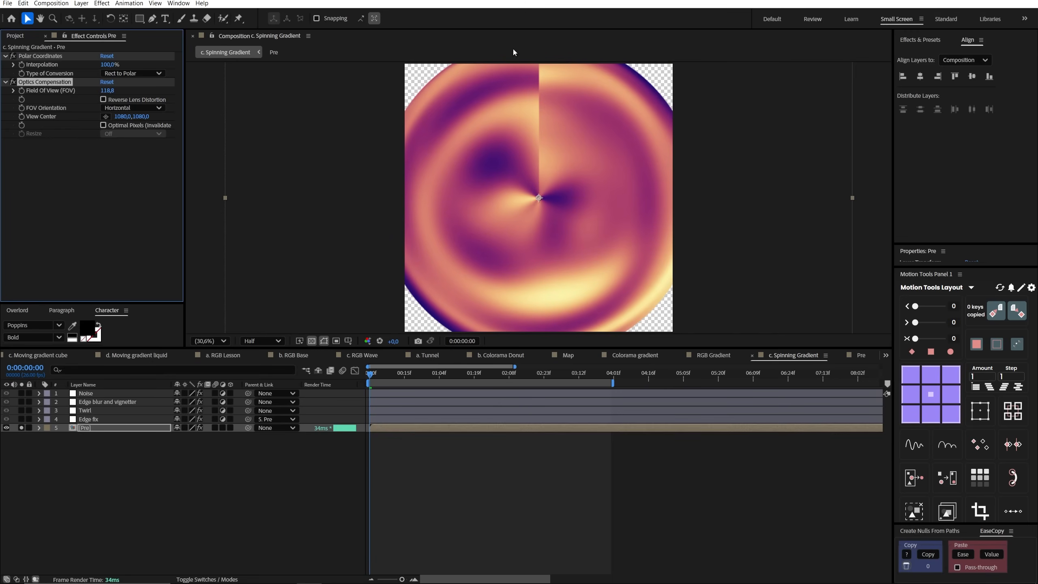
pyautogui.click(104, 100)
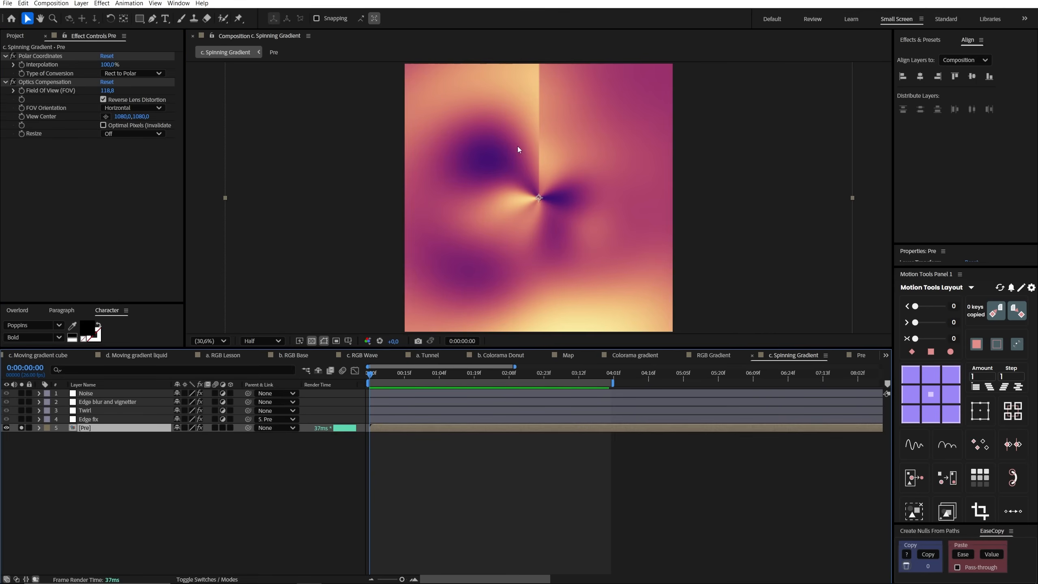
# Solo the Edge fix layer alongside Pre and reveal its masks over the polar seam.
pyautogui.click(95, 419)
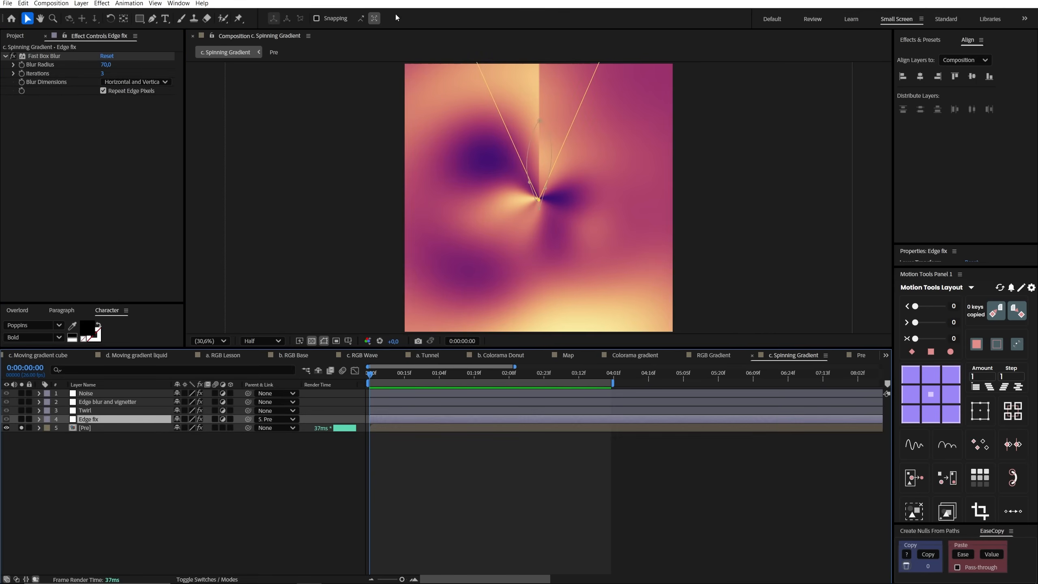
pyautogui.click(45, 55)
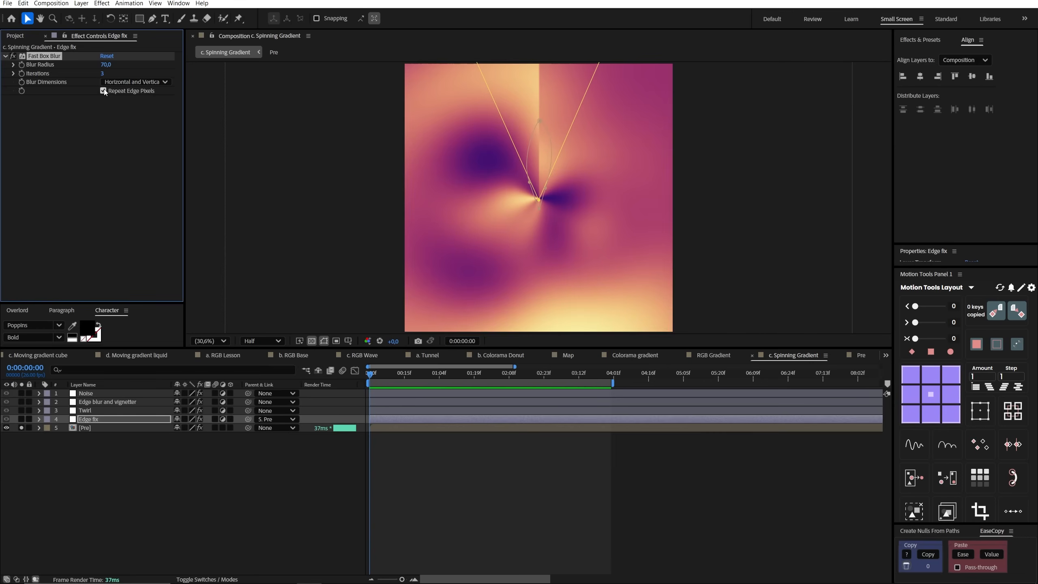
pyautogui.click(85, 420)
pyautogui.press('m')
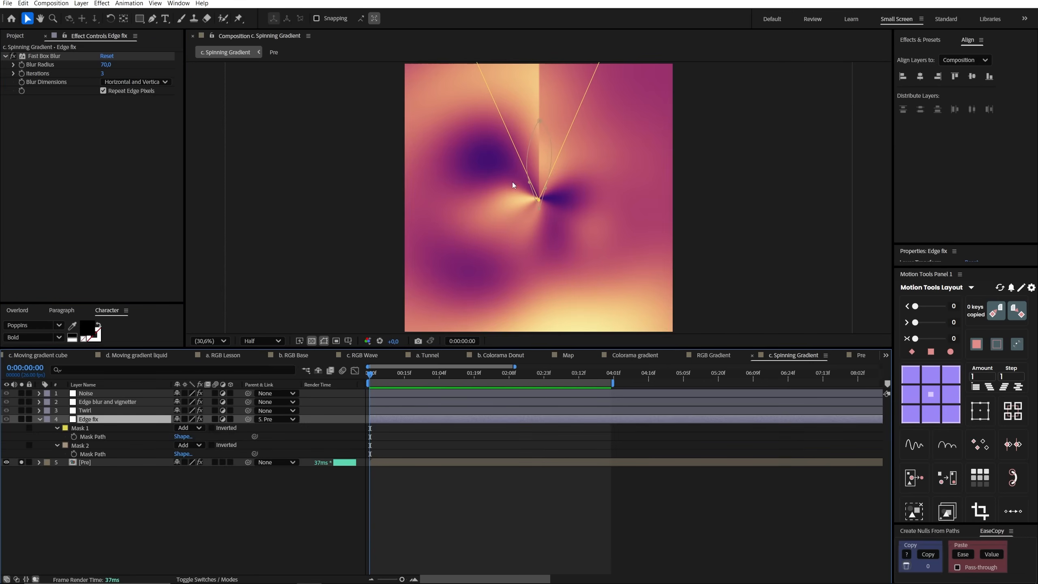
pyautogui.click(21, 420)
pyautogui.moveTo(612, 261); pyautogui.dragTo(616, 330)
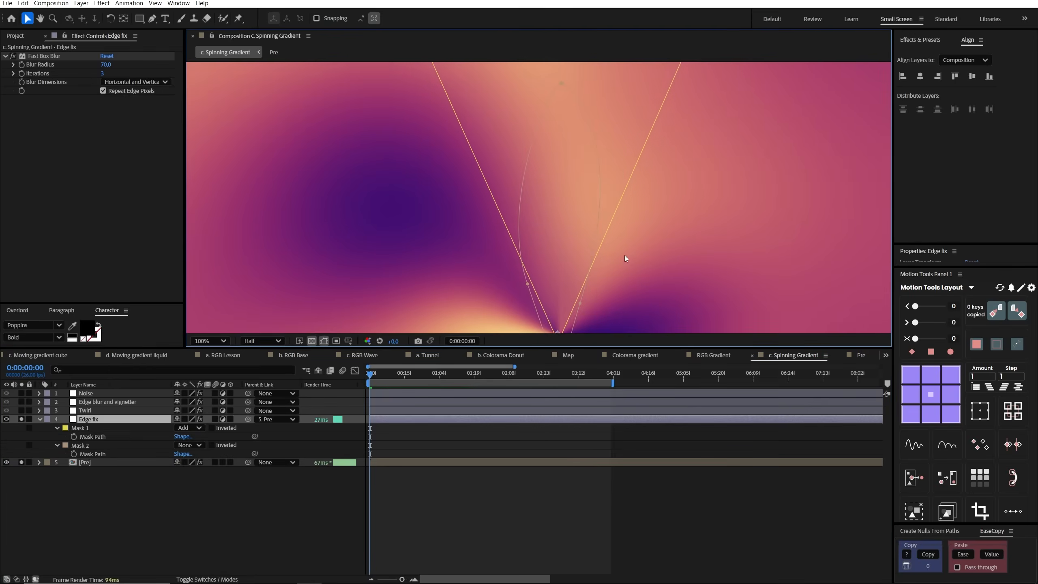
pyautogui.scroll(-1, 625, 258)
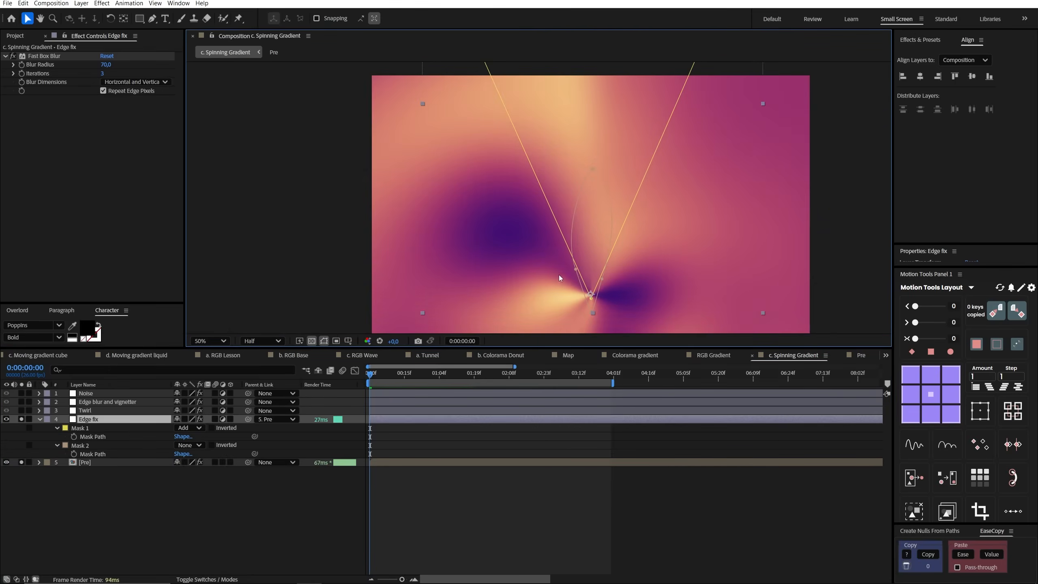
# Expand Mask 1's settings on the Edge fix layer and turn Mask 2's mode back on.
pyautogui.click(84, 429)
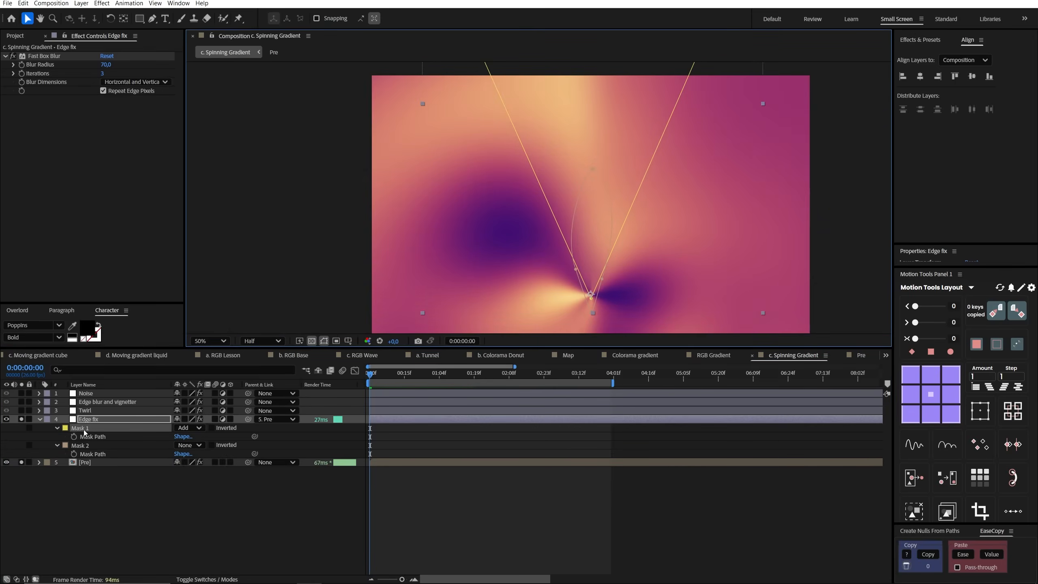
pyautogui.click(58, 429)
pyautogui.click(57, 428)
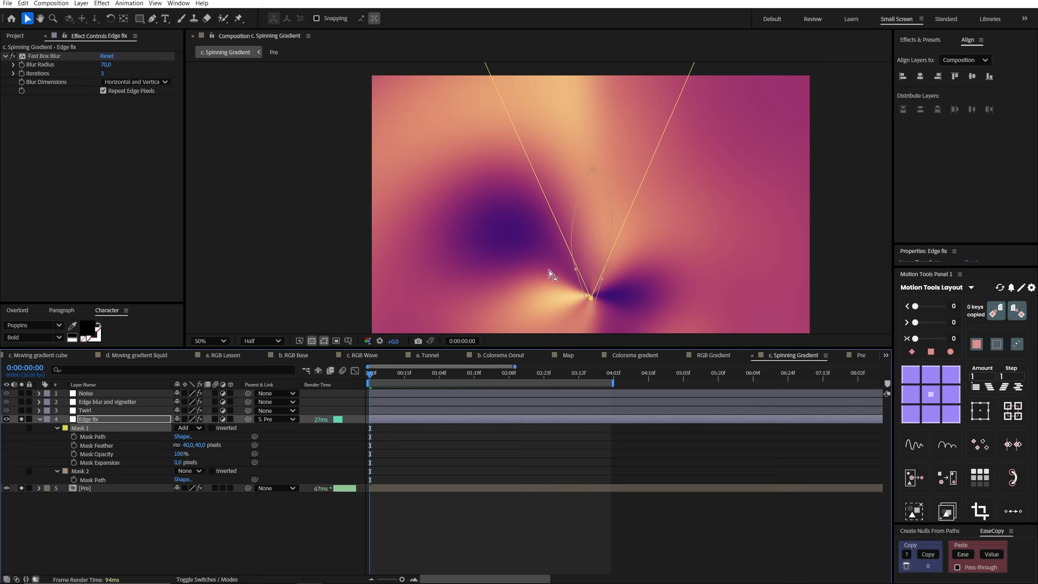
pyautogui.click(77, 473)
pyautogui.click(184, 472)
pyautogui.click(189, 489)
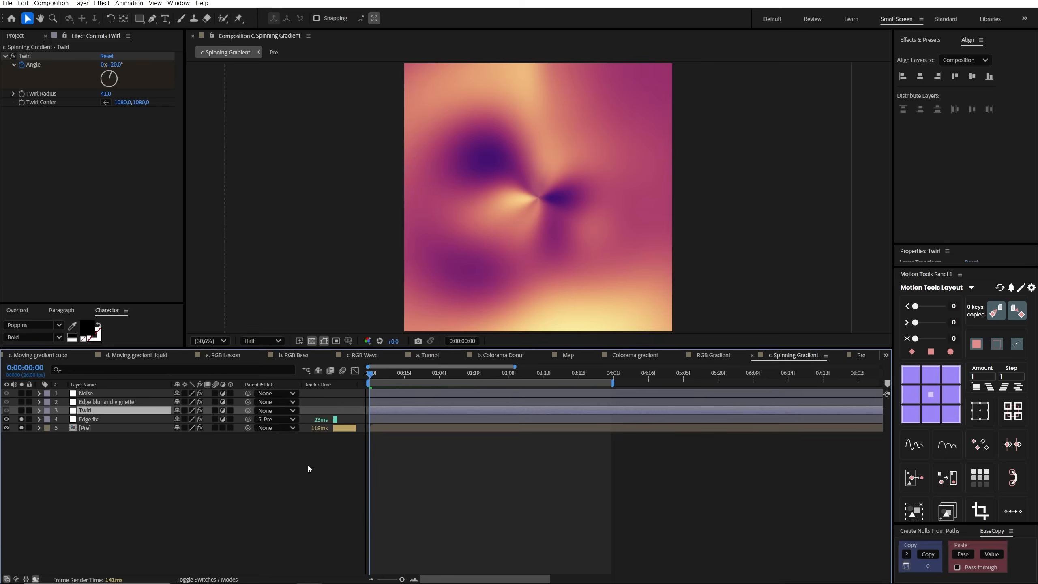
# Reveal the Twirl layer's Angle keyframes and the Pre layer's Rotation keyframes.
pyautogui.press('u')
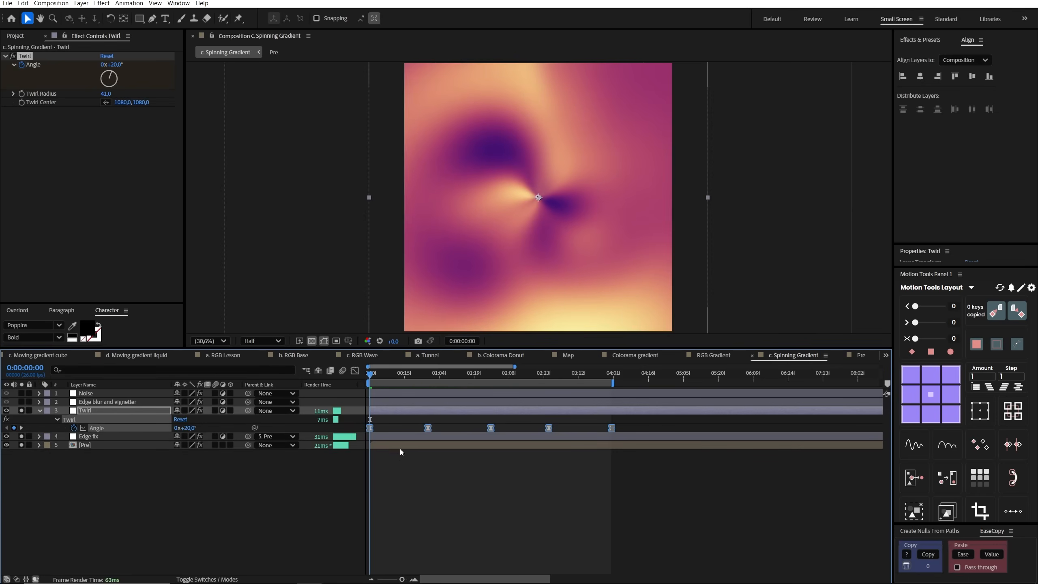
pyautogui.click(402, 449)
pyautogui.press('u')
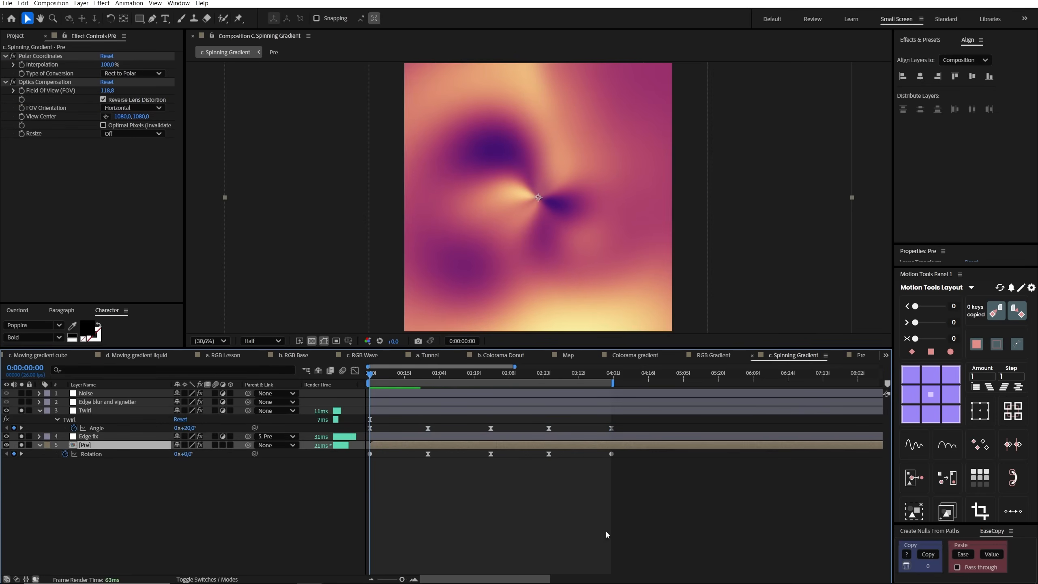
pyautogui.moveTo(635, 451); pyautogui.dragTo(324, 477)
pyautogui.click(412, 470)
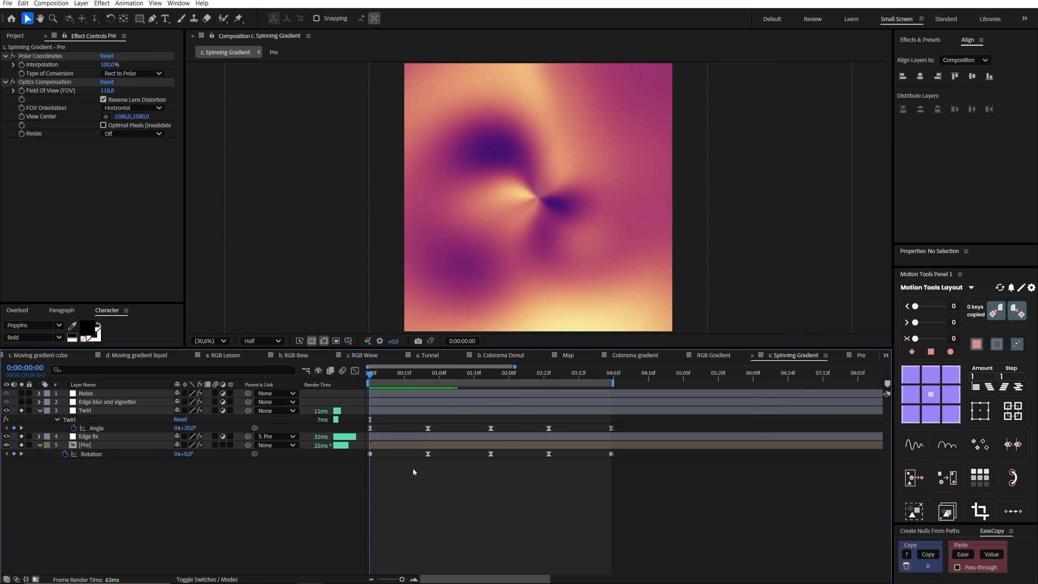
# Leave the Twirl layer out and play the preview of the Pre layer's rotation.
pyautogui.click(380, 443)
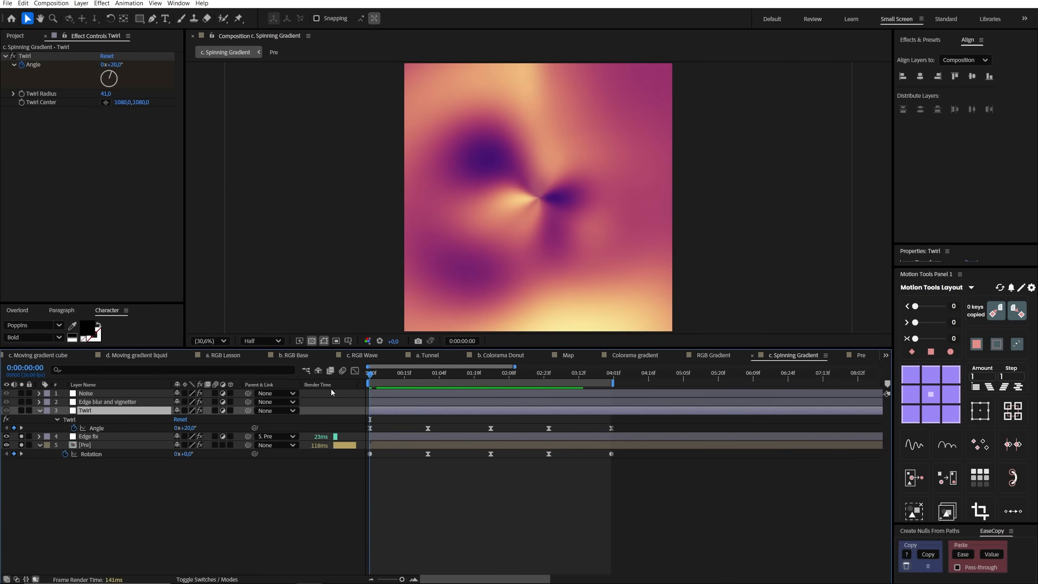
pyautogui.click(445, 445)
pyautogui.press('space')
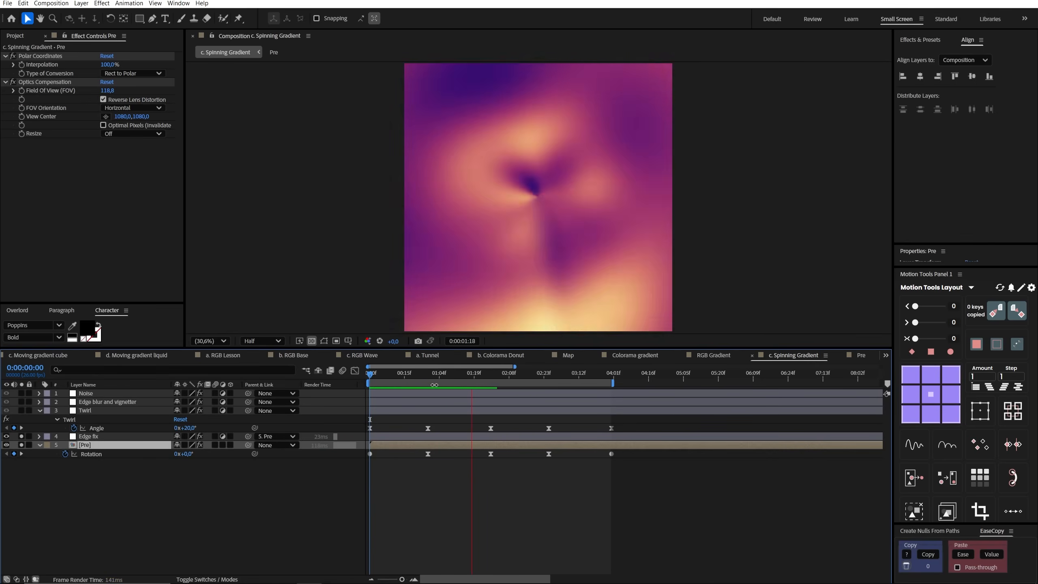
# Examine the speed graph of the Pre layer's Rotation keyframes across the whole animation and select the second keyframe.
pyautogui.moveTo(621, 464); pyautogui.dragTo(327, 451)
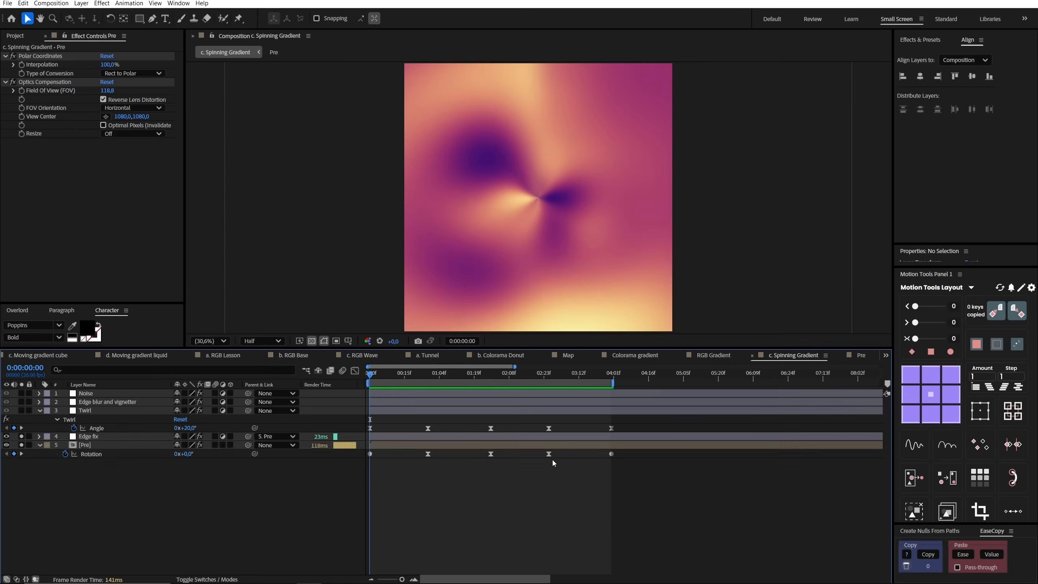
pyautogui.click(355, 371)
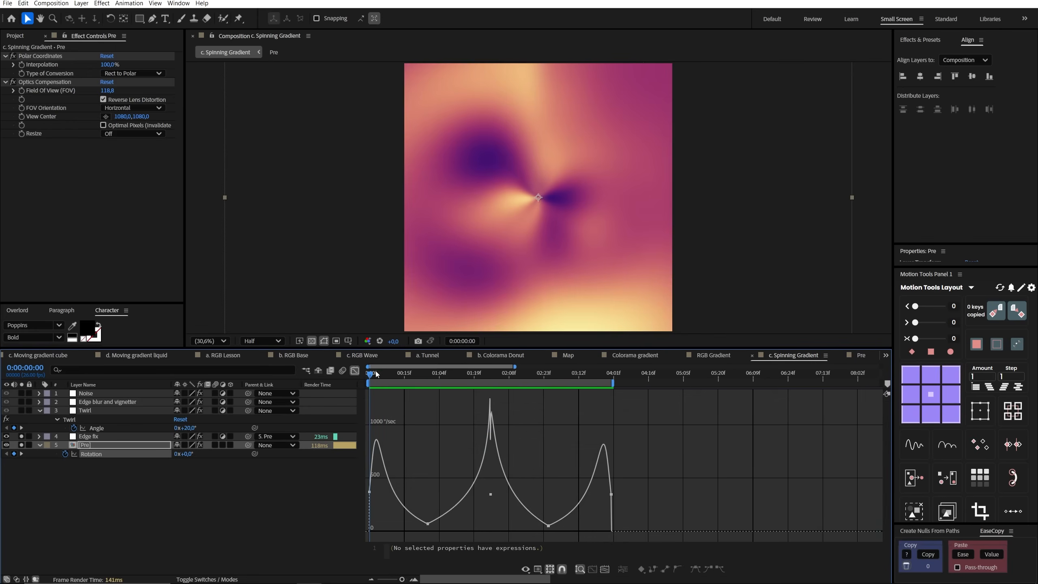
pyautogui.moveTo(376, 375); pyautogui.dragTo(620, 390)
pyautogui.press('Home')
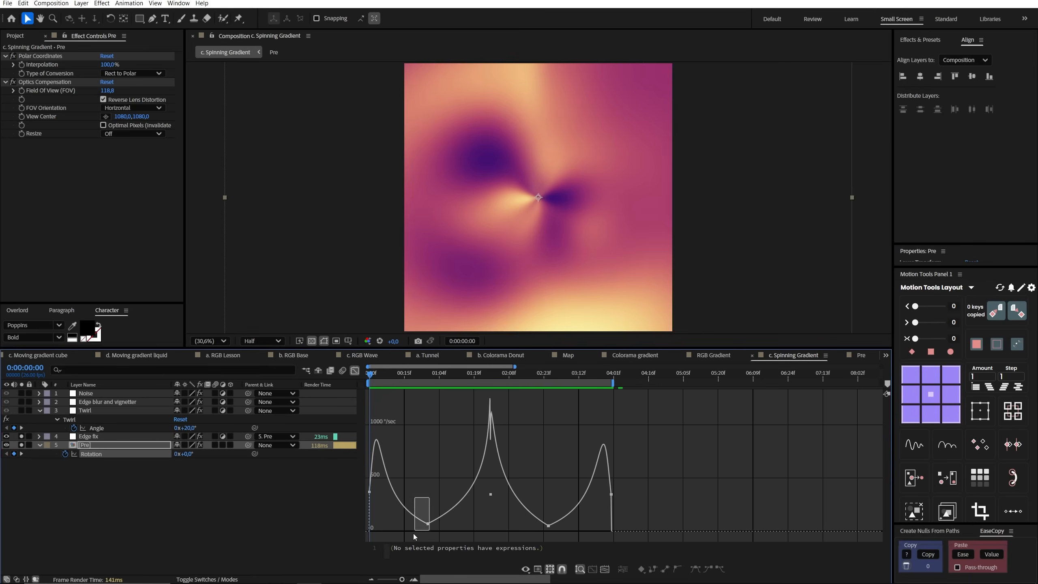
pyautogui.moveTo(414, 534); pyautogui.dragTo(413, 535)
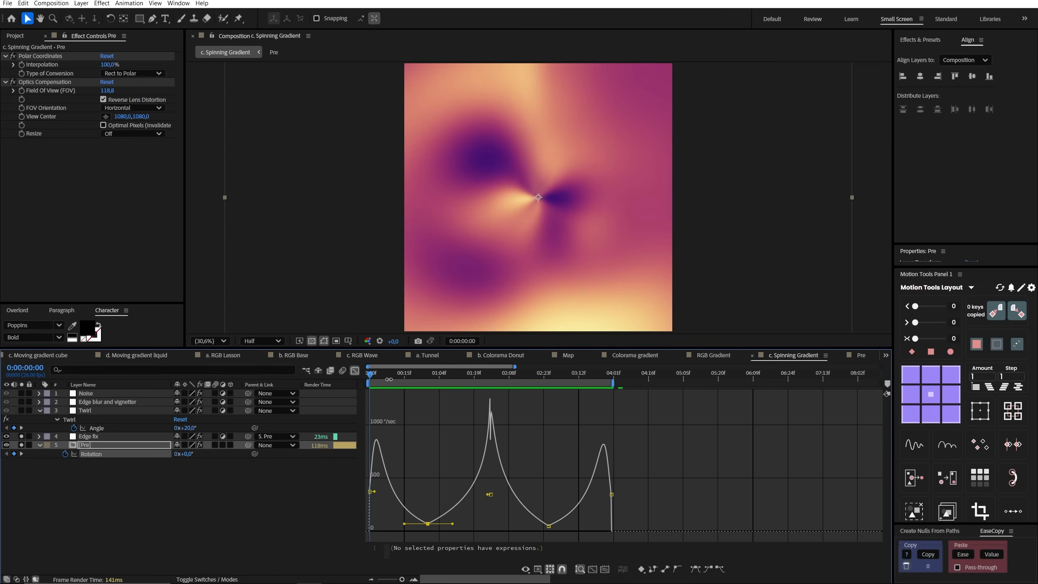
# Go to the Rotation keyframe at 0:00:02:25 and select both low-speed keyframes in the graph.
pyautogui.moveTo(372, 374); pyautogui.dragTo(554, 405)
pyautogui.press('j')
pyautogui.click(549, 526)
pyautogui.moveTo(431, 505); pyautogui.dragTo(418, 534)
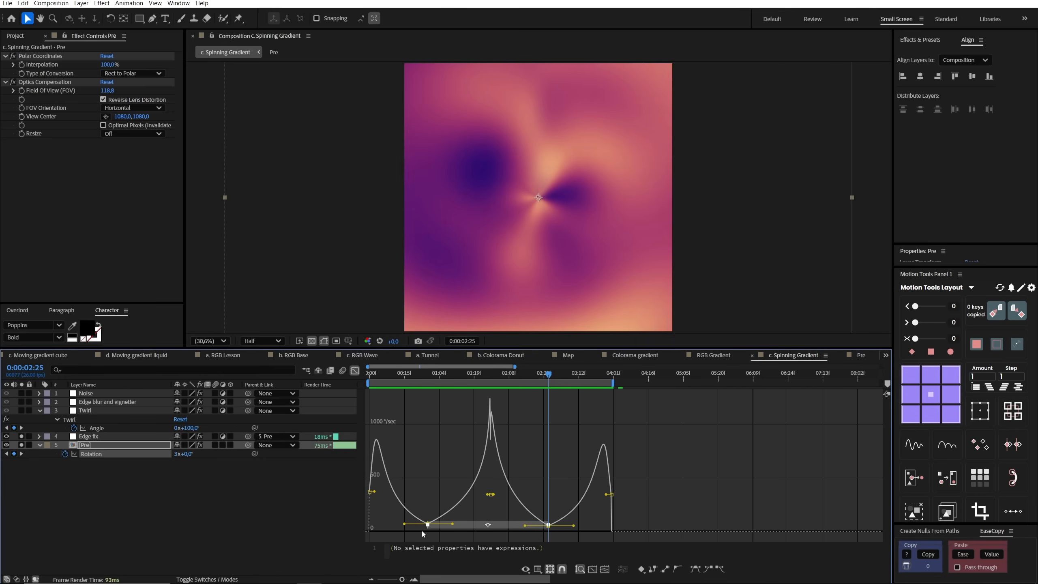
# Examine the Keyframe Velocity settings of the Pre layer's Rotation keyframe at 0:00:00:25.
pyautogui.click(425, 529)
pyautogui.click(428, 525)
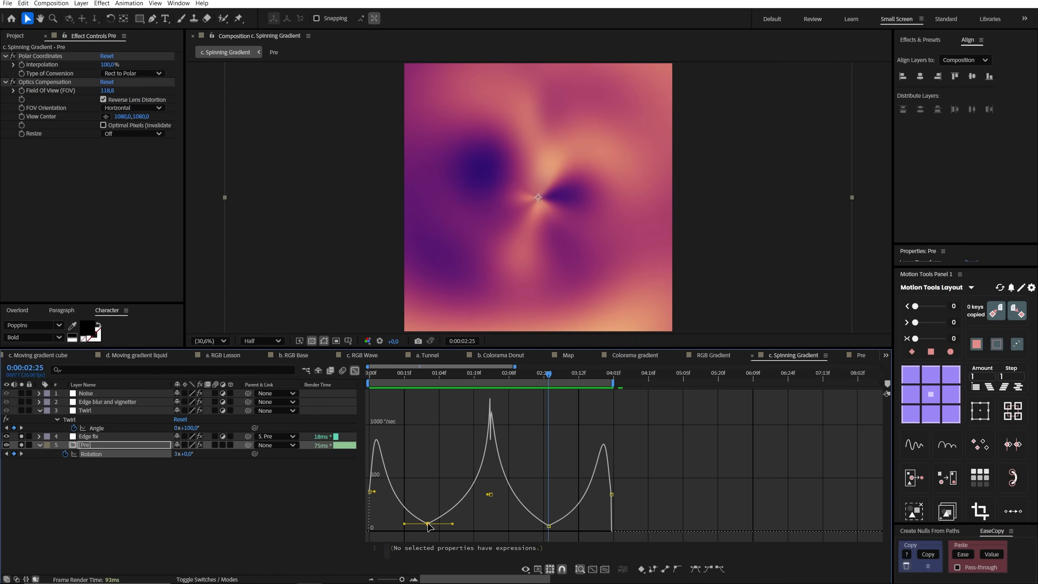
pyautogui.hotkey('ctrl', 'shift', 'k')
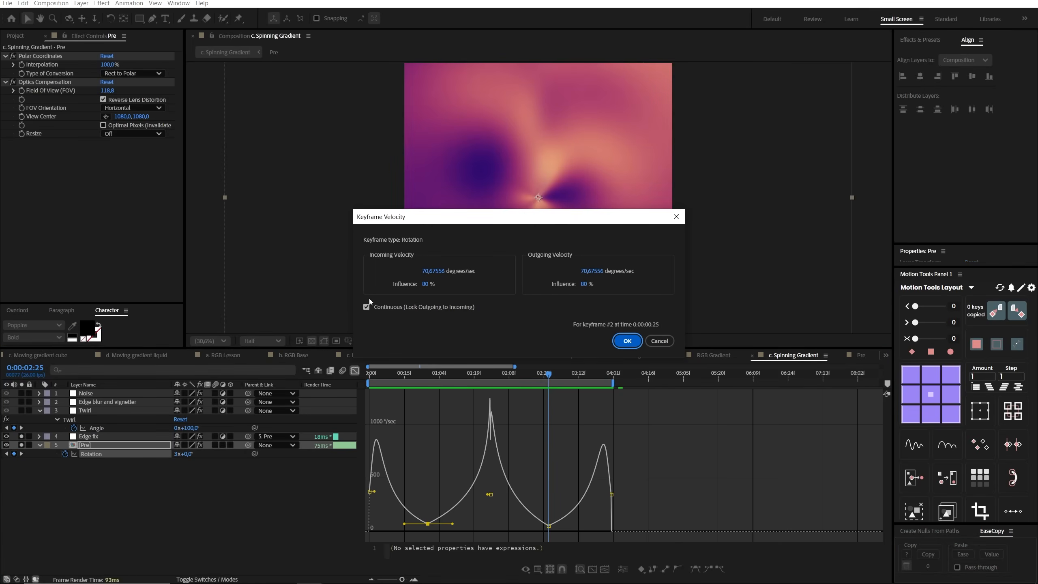
pyautogui.click(641, 340)
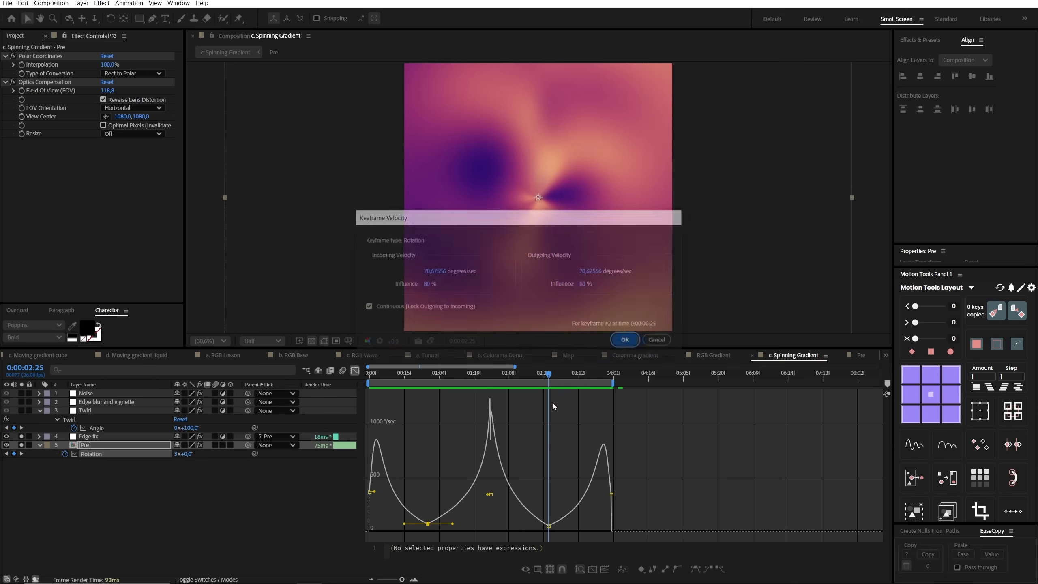
# Nudge the Rotation keyframe at 0:00:00:25 slightly higher in the speed graph and scrub around it.
pyautogui.click(428, 373)
pyautogui.moveTo(427, 523); pyautogui.dragTo(428, 522)
pyautogui.moveTo(428, 374)
pyautogui.mouseDown()
pyautogui.moveTo(421, 384)
pyautogui.moveTo(432, 385)
pyautogui.mouseUp()
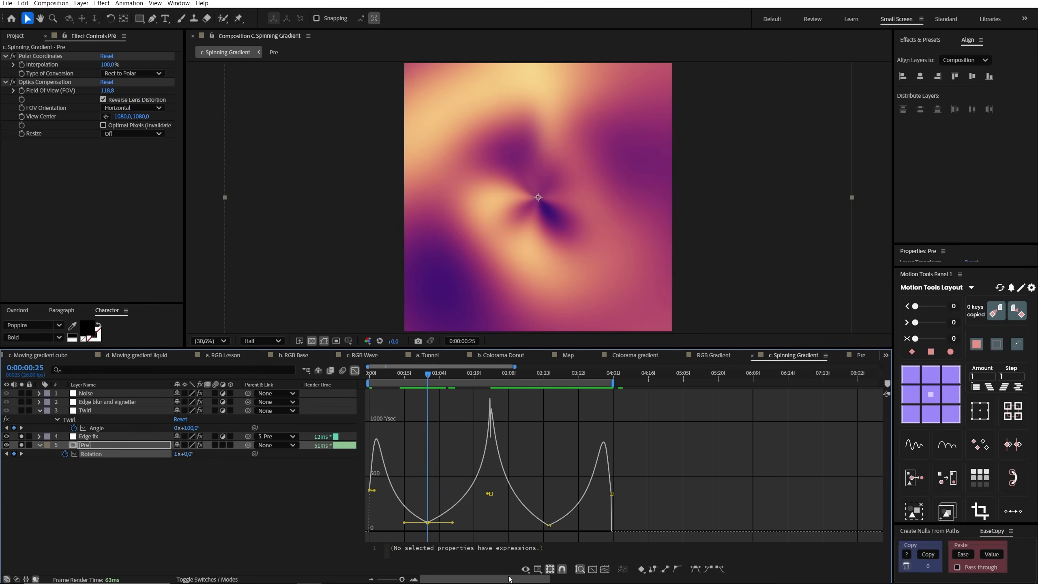
# Close the Rotation graph, solo the Twirl layer again, return to the start and select all its Angle keyframes.
pyautogui.click(355, 370)
pyautogui.click(85, 410)
pyautogui.click(21, 411)
pyautogui.press('Home')
pyautogui.moveTo(632, 424); pyautogui.dragTo(354, 442)
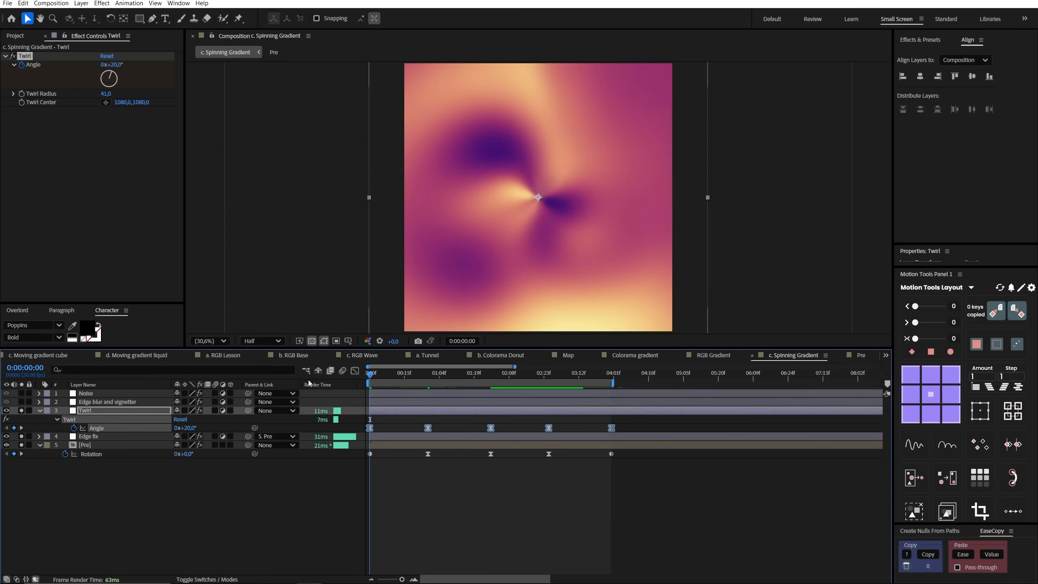
# Examine the Twirl Angle speed graph by scrubbing between the first keyframe and the one at 0:00:00:25.
pyautogui.click(355, 370)
pyautogui.moveTo(373, 377); pyautogui.dragTo(433, 382)
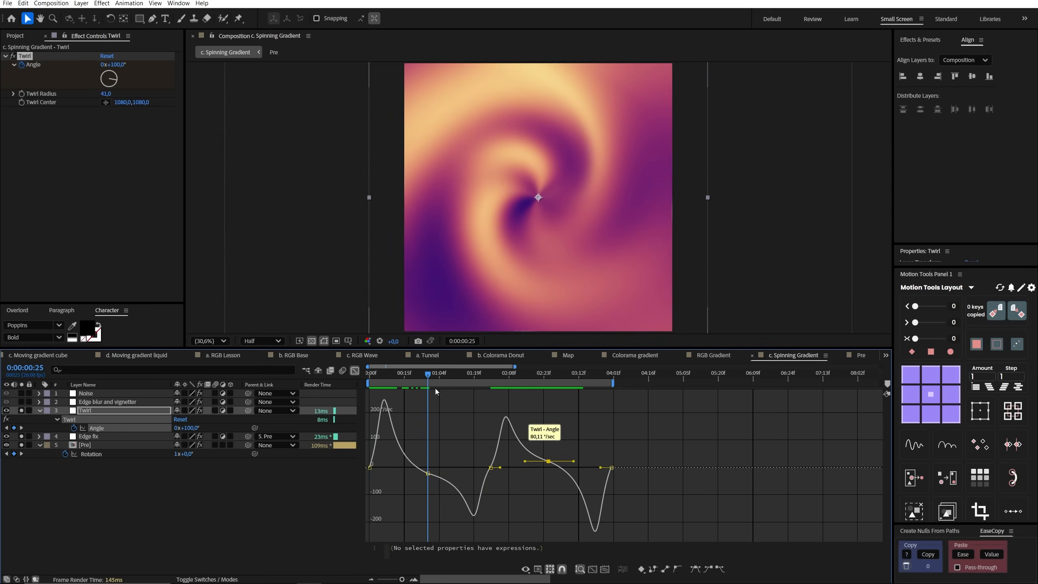
pyautogui.press('Home')
pyautogui.moveTo(382, 461); pyautogui.dragTo(362, 474)
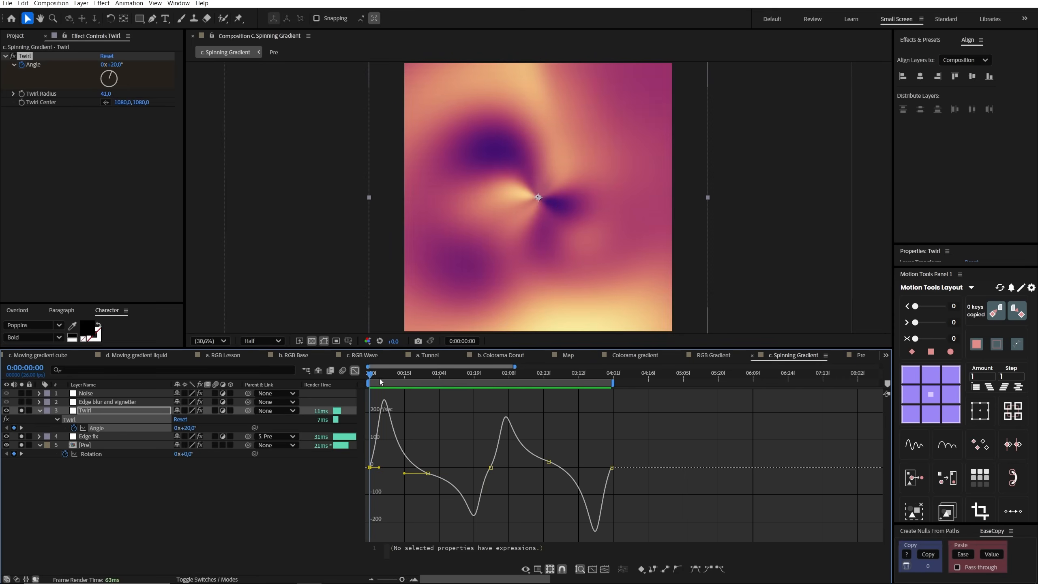
pyautogui.click(430, 373)
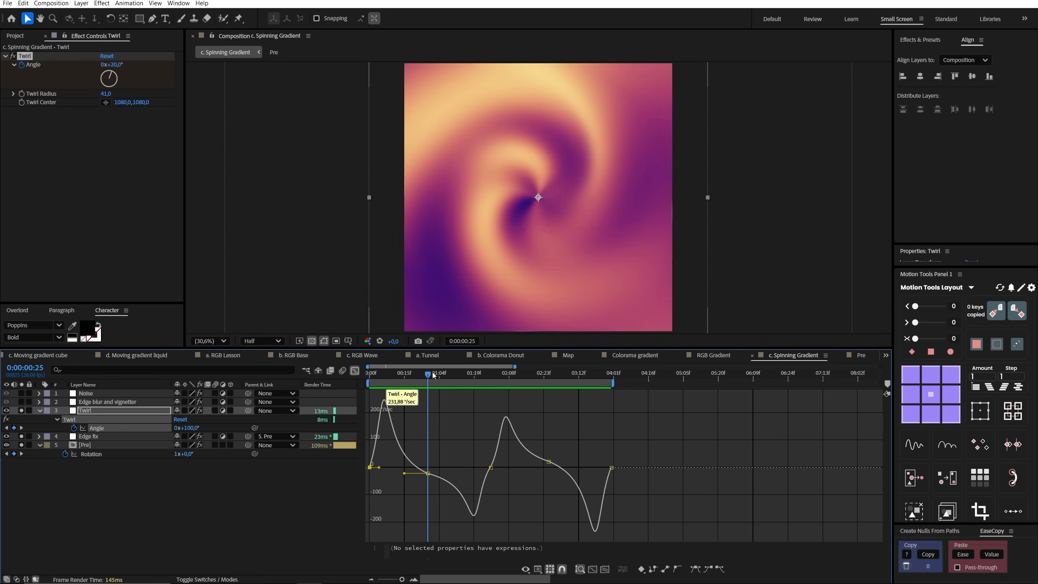
pyautogui.moveTo(432, 372); pyautogui.dragTo(362, 402)
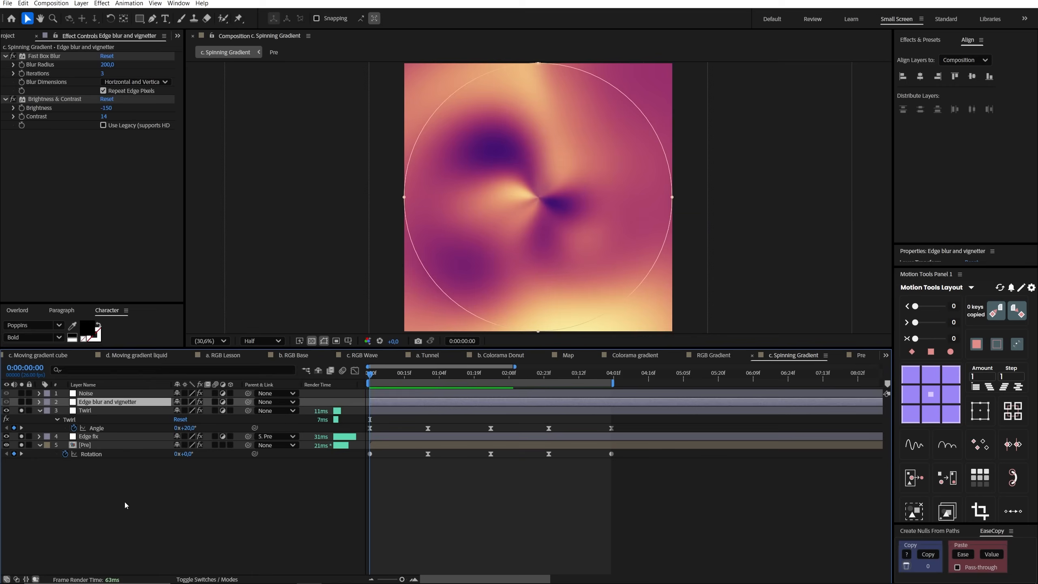
# Solo the Edge blur and vignetter layer and expand its Mask 1 settings.
pyautogui.click(125, 504)
pyautogui.click(96, 403)
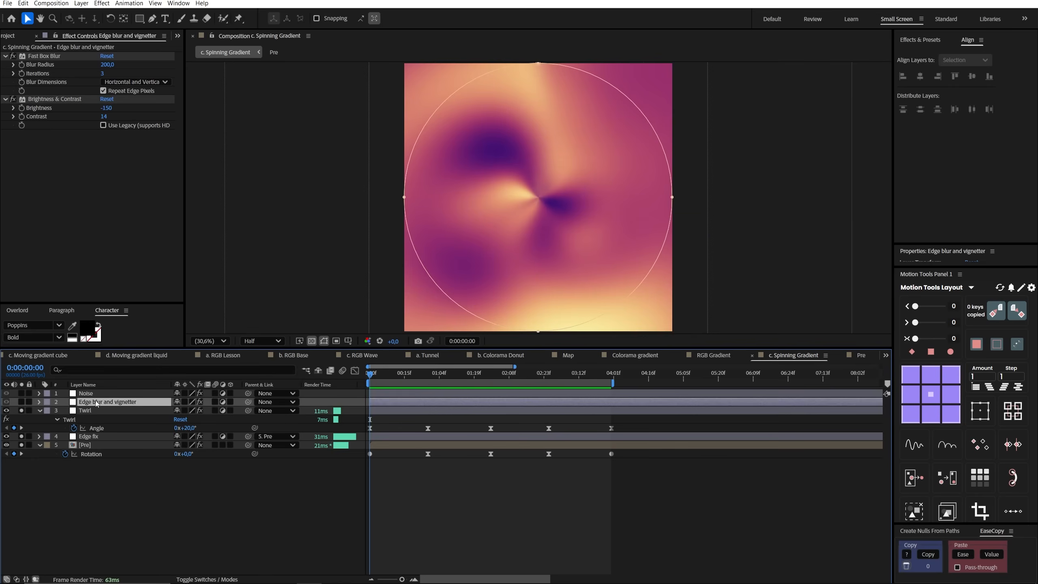
pyautogui.click(22, 403)
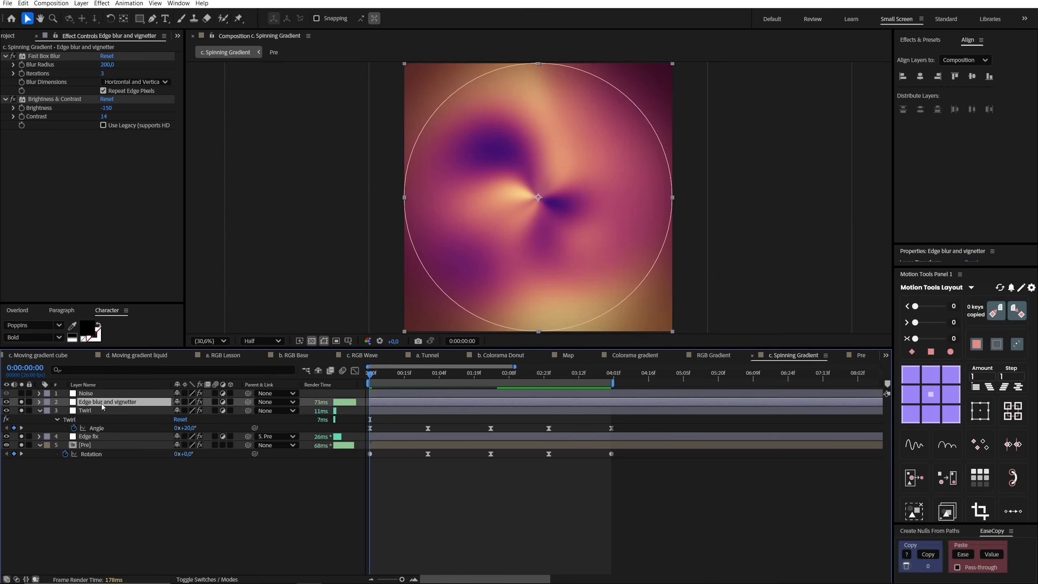
pyautogui.press('m')
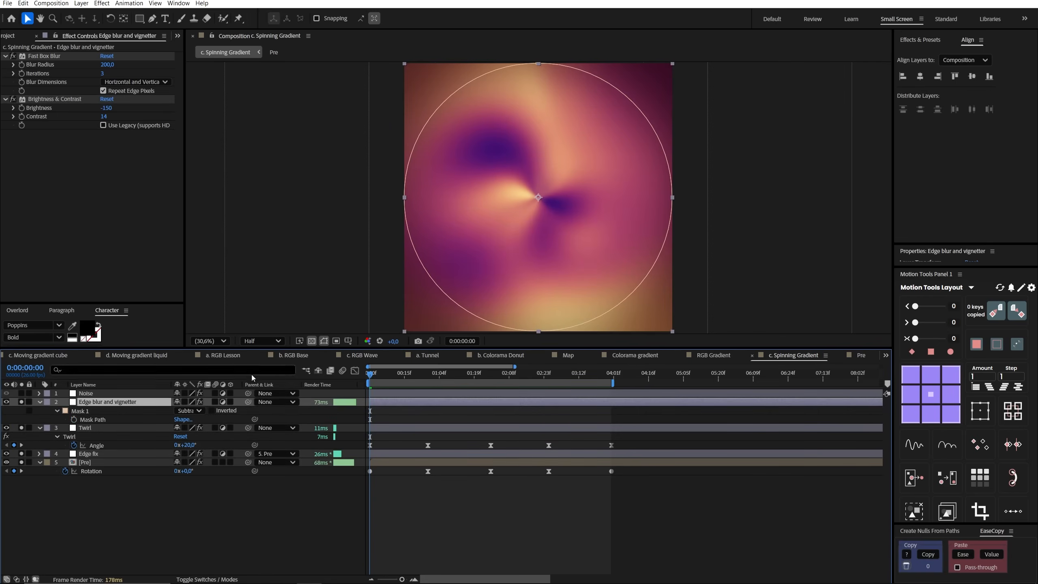
pyautogui.click(57, 410)
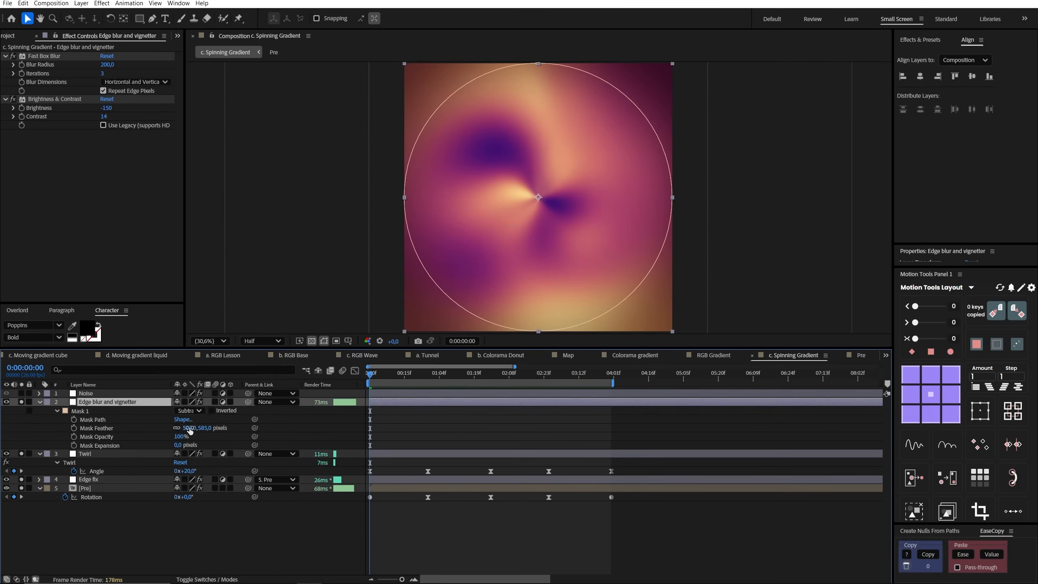
# Toggle Brightness & Contrast and Fast Box Blur on the Edge blur and vignetter layer to compare their effect.
pyautogui.click(13, 98)
pyautogui.click(13, 56)
pyautogui.click(12, 56)
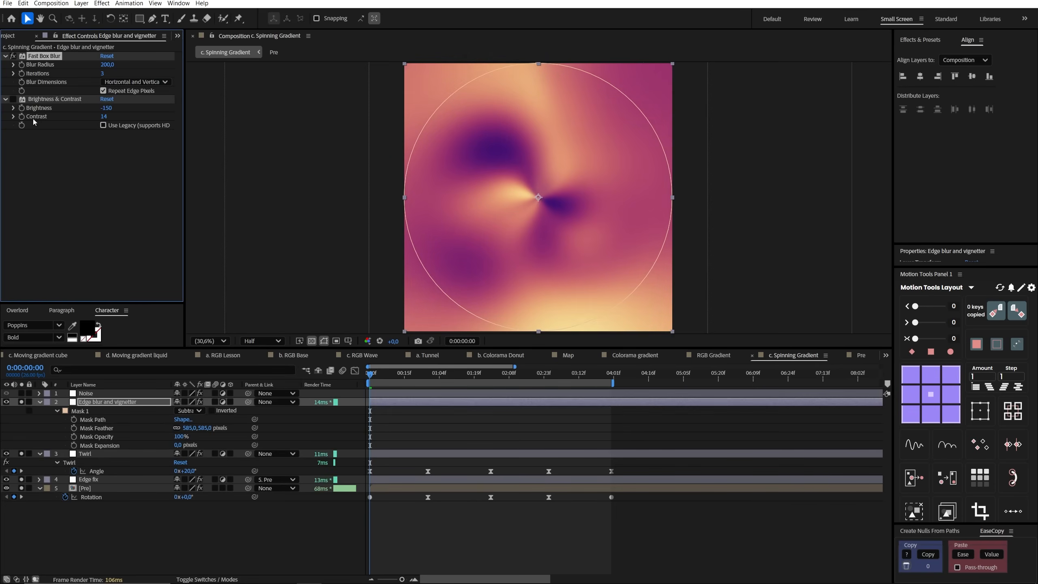
pyautogui.click(36, 100)
pyautogui.click(13, 99)
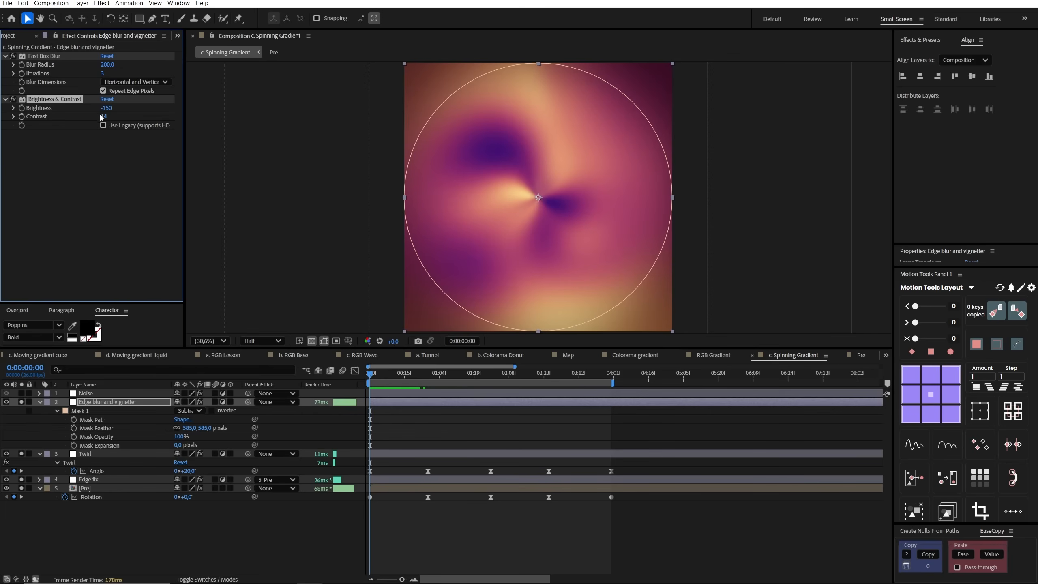
# Show the Noise layer with its Noise HLS effect and play the finished spinning gradient.
pyautogui.click(100, 394)
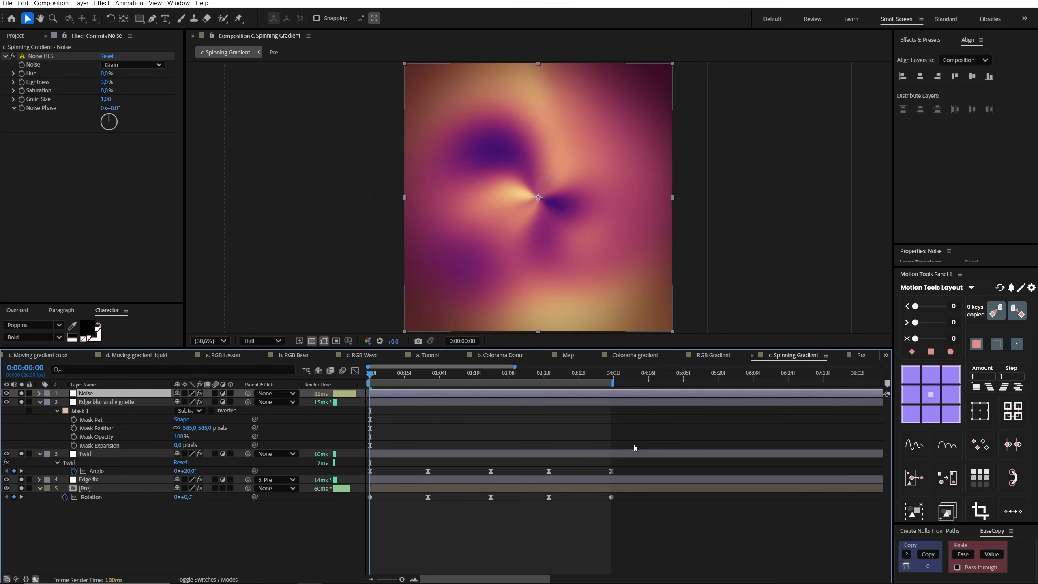
pyautogui.press('space')
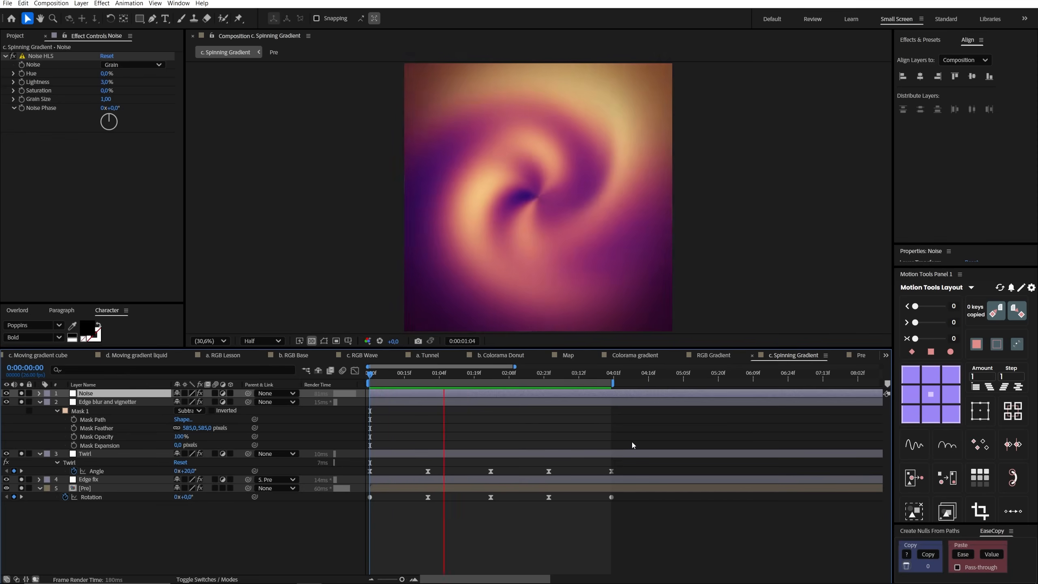